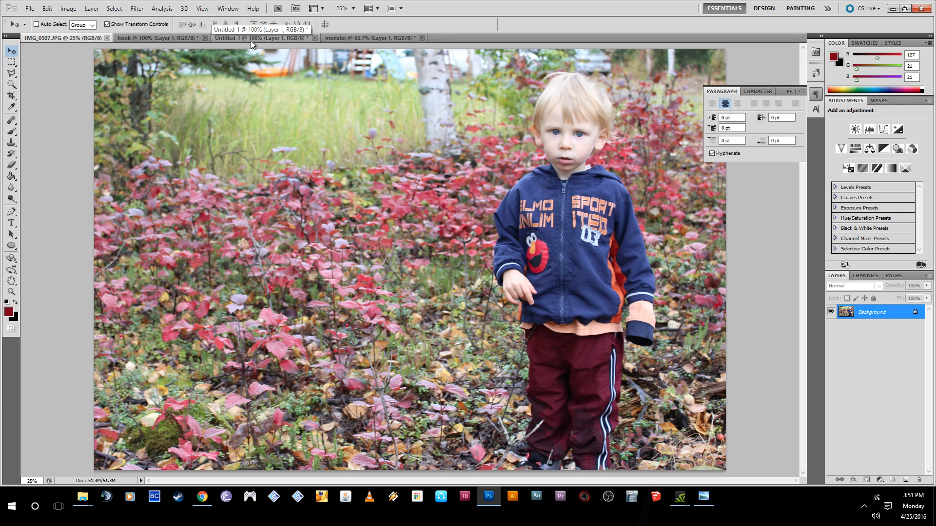
Select the white background around the pirate hook in the hook document with the Magic Wand tool.
{"action": "left_click", "coordinate": [152, 36]}
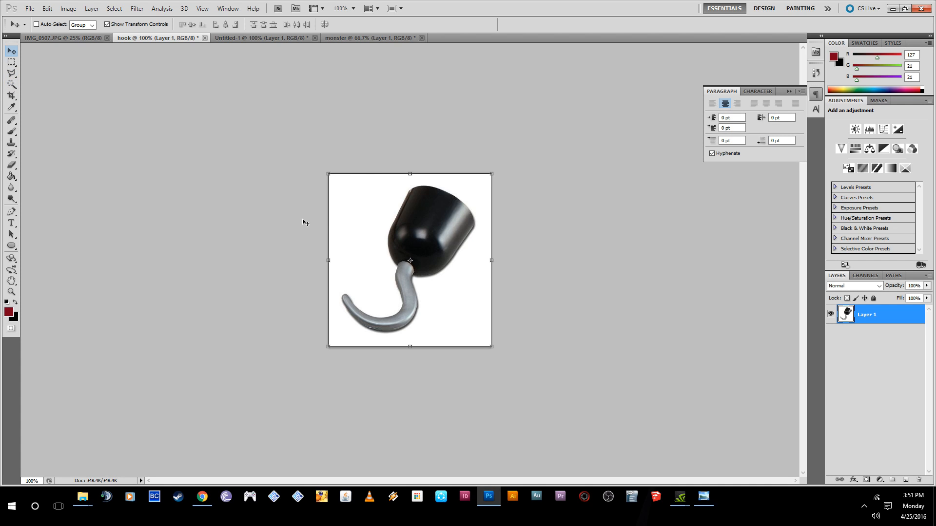
{"action": "left_click", "coordinate": [827, 392]}
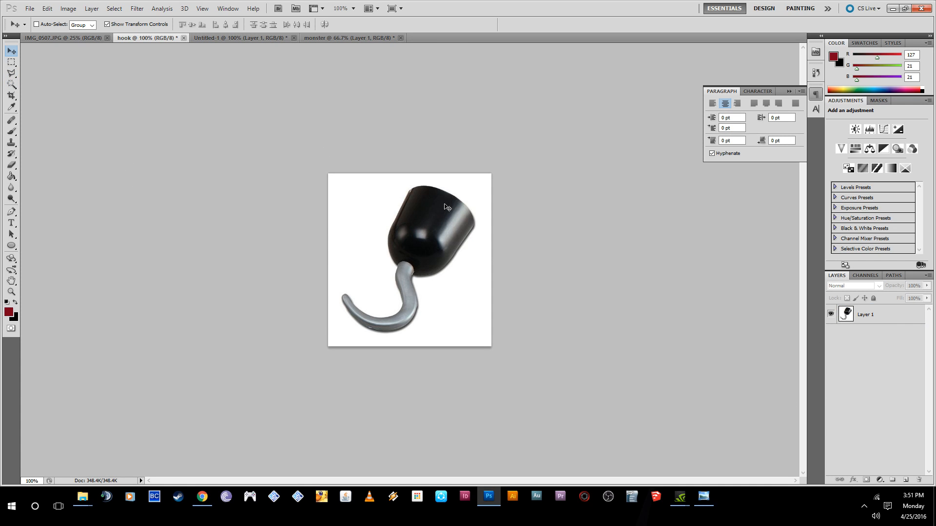
{"action": "left_click", "coordinate": [845, 319]}
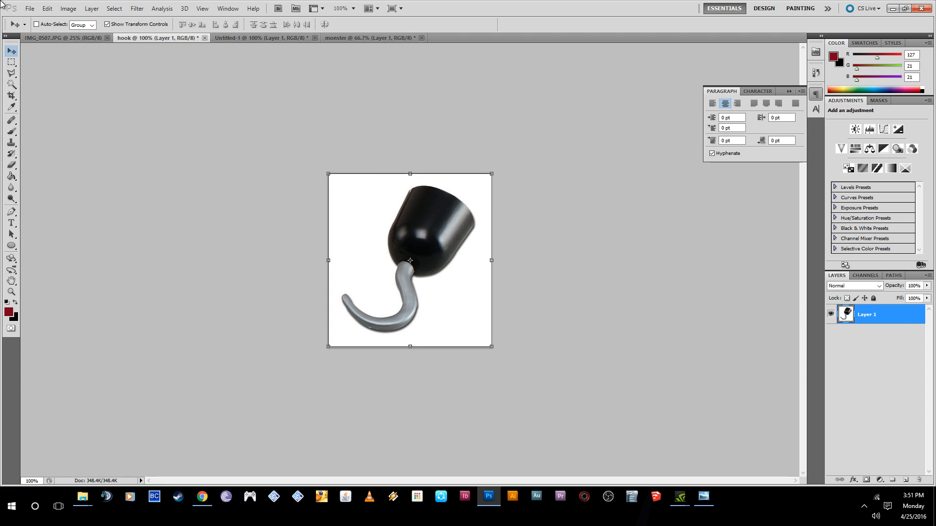
{"action": "left_click", "coordinate": [12, 86]}
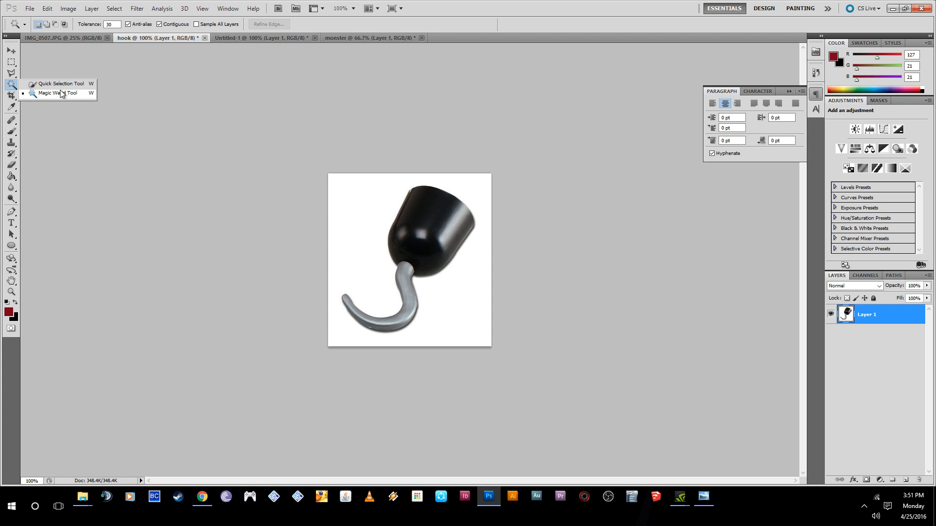
{"action": "left_click", "coordinate": [51, 84]}
{"action": "left_click", "coordinate": [12, 87]}
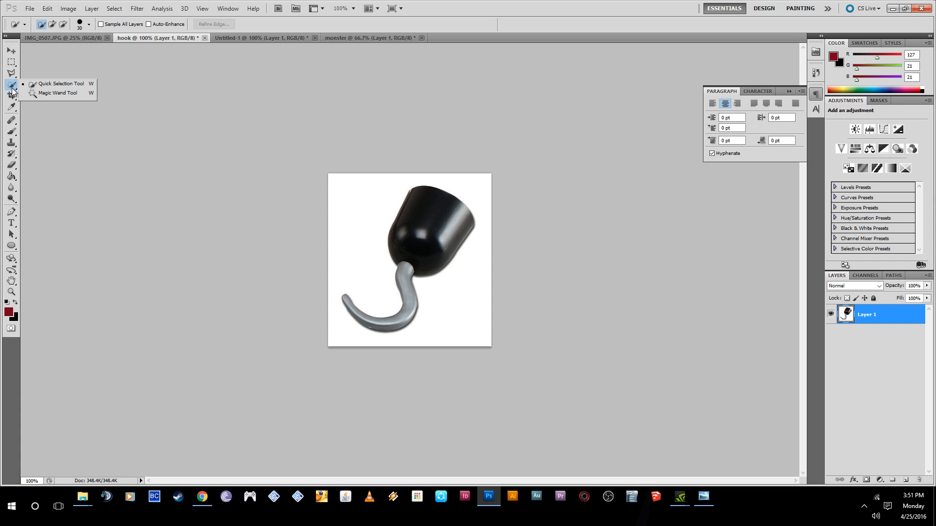
{"action": "left_click", "coordinate": [50, 92]}
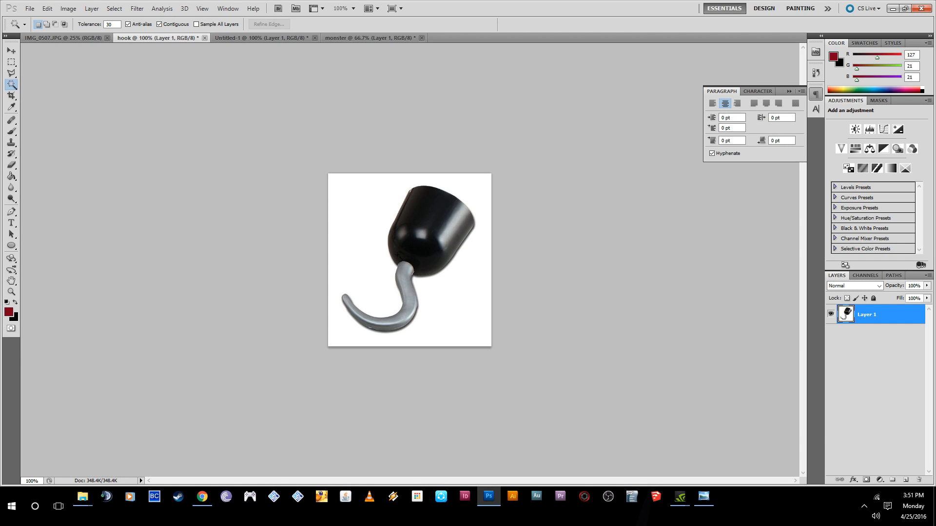
{"action": "left_click", "coordinate": [357, 235]}
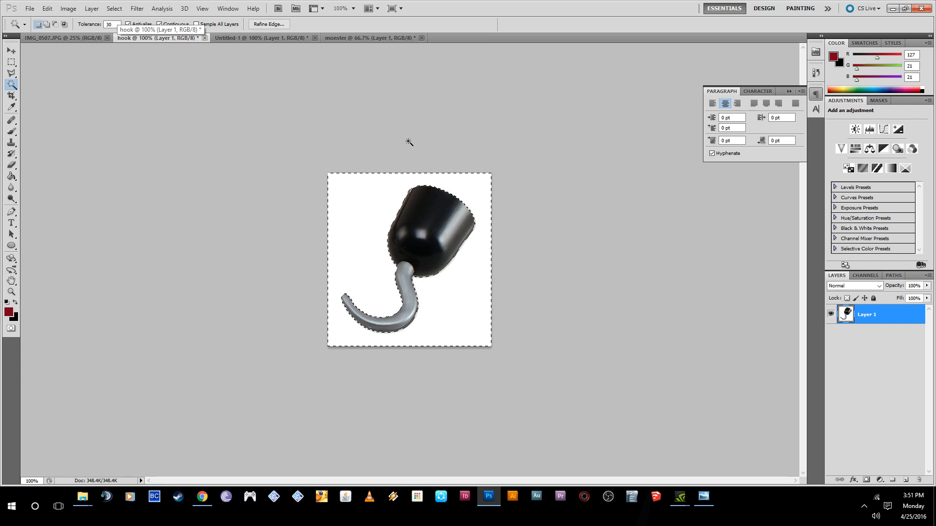
Invert the selection so that it covers the hook, and copy it.
{"action": "left_click", "coordinate": [116, 9]}
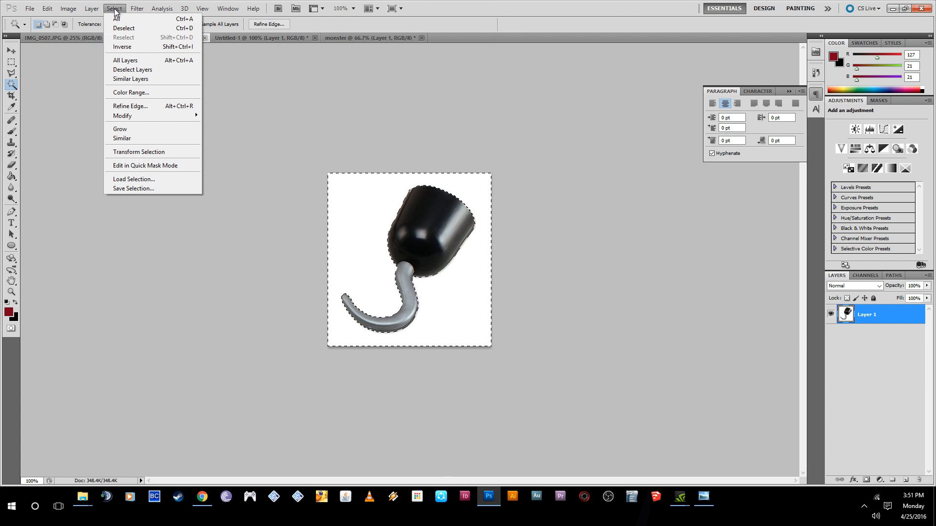
{"action": "left_click", "coordinate": [121, 47]}
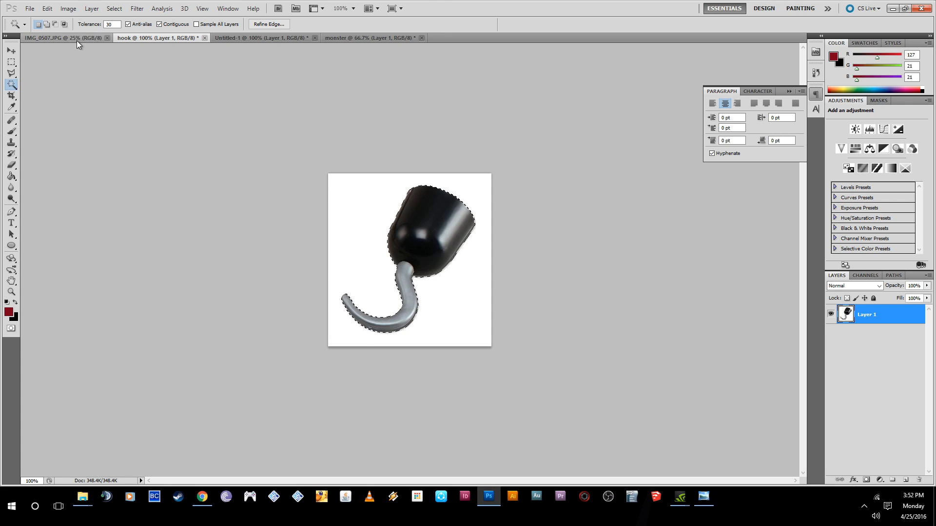
{"action": "left_click", "coordinate": [49, 10]}
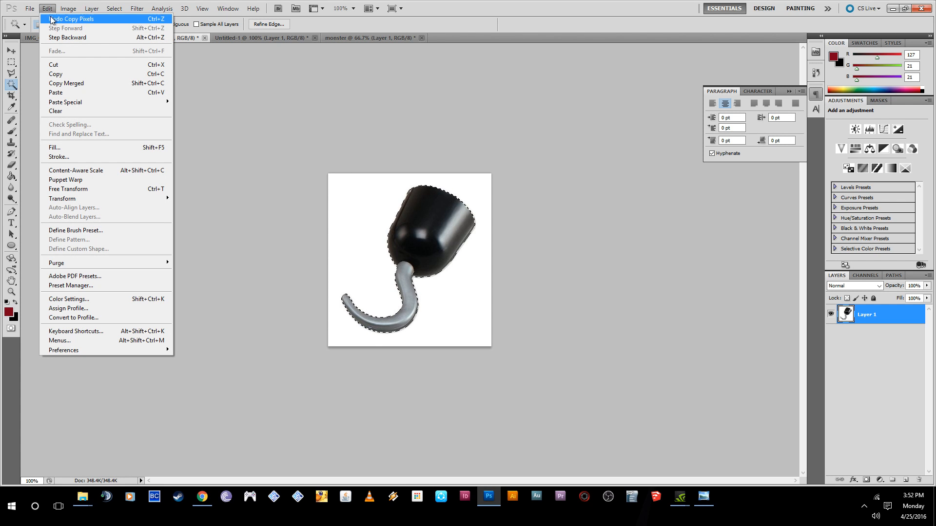
{"action": "left_click", "coordinate": [58, 75]}
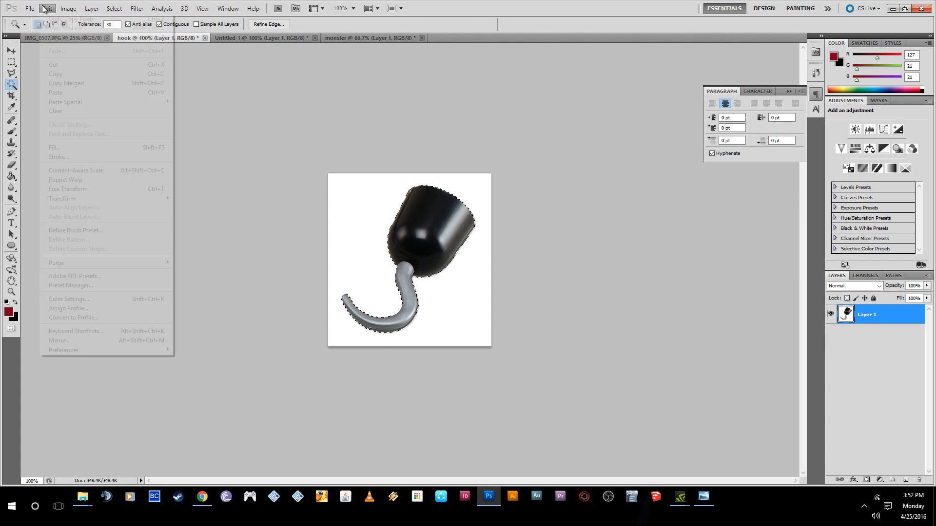
Paste the copied hook into the IMG_0507.JPG photo as a new layer.
{"action": "left_click", "coordinate": [59, 41]}
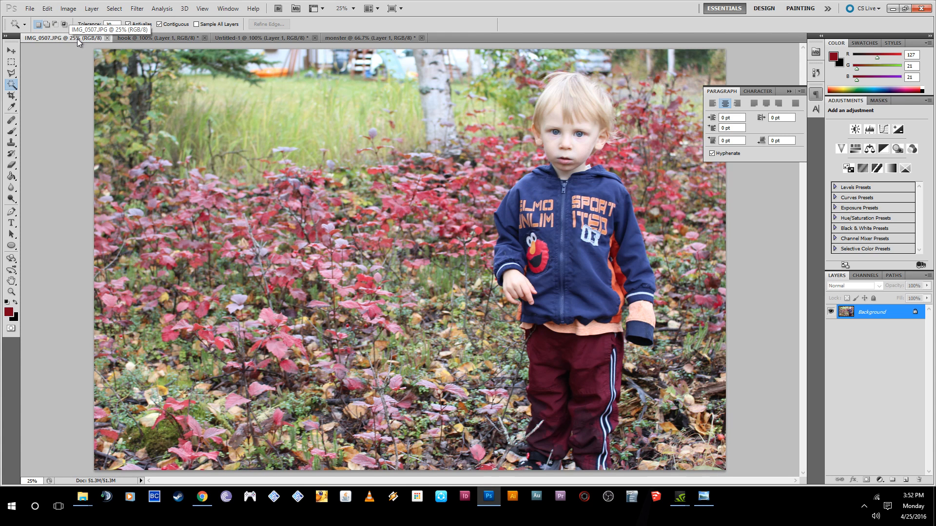
{"action": "left_click", "coordinate": [156, 39]}
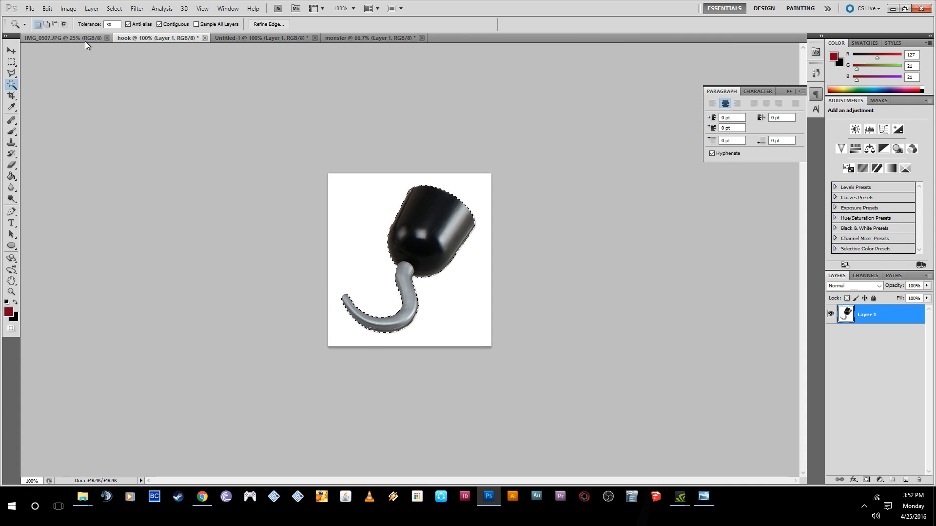
{"action": "left_click", "coordinate": [84, 37]}
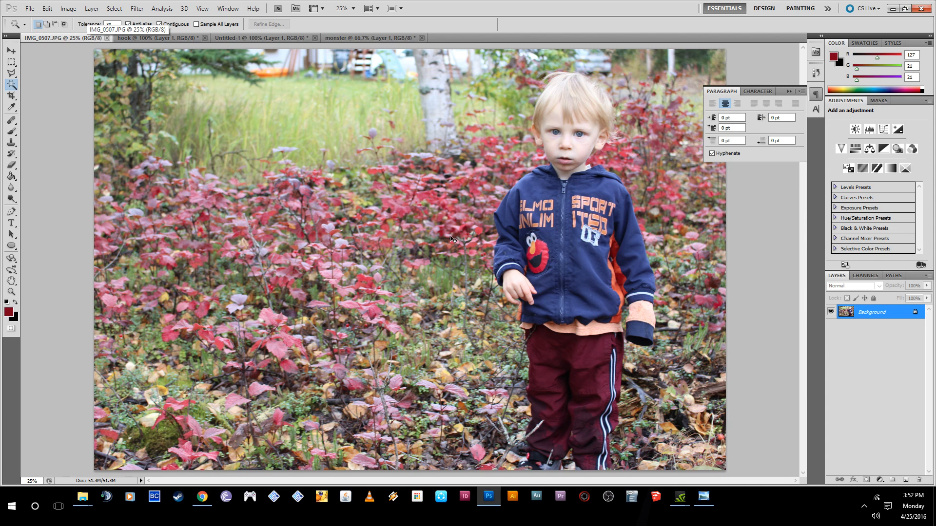
{"action": "key", "text": "ctrl+v"}
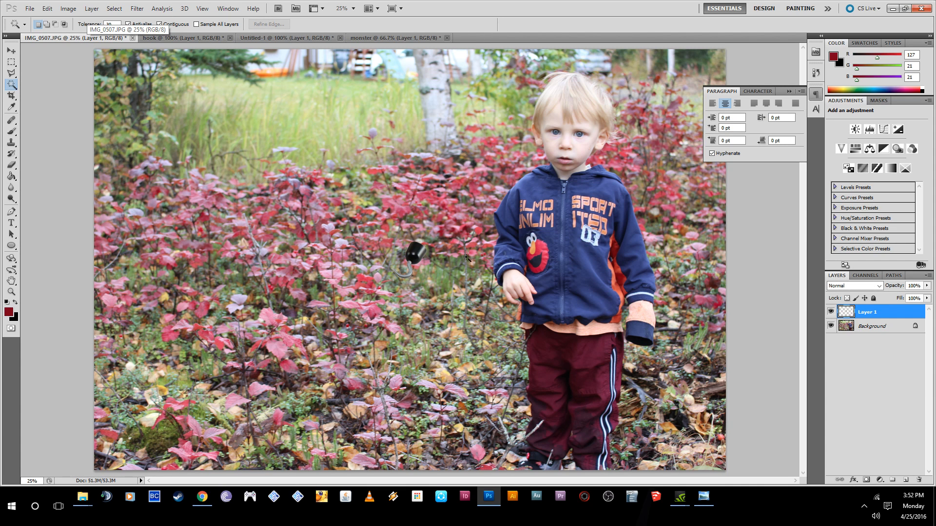
{"action": "left_click", "coordinate": [48, 8]}
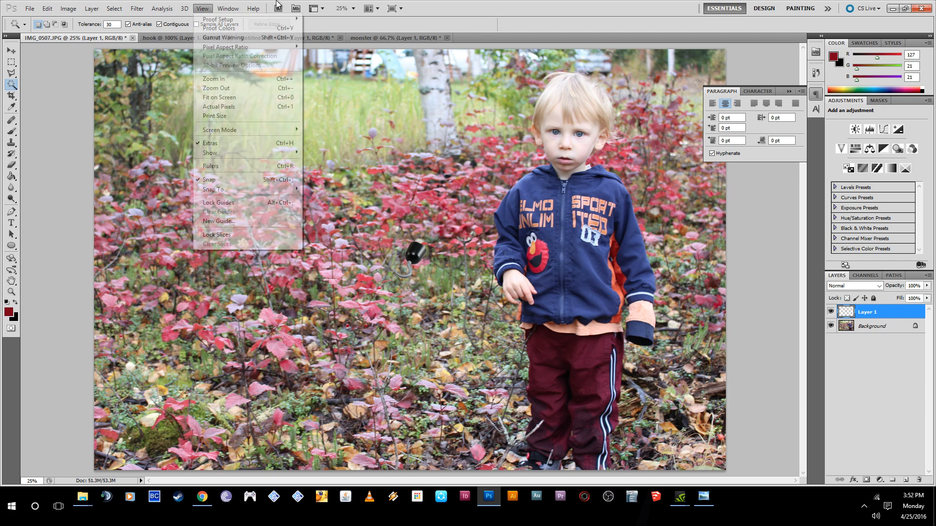
{"action": "left_click", "coordinate": [511, 2]}
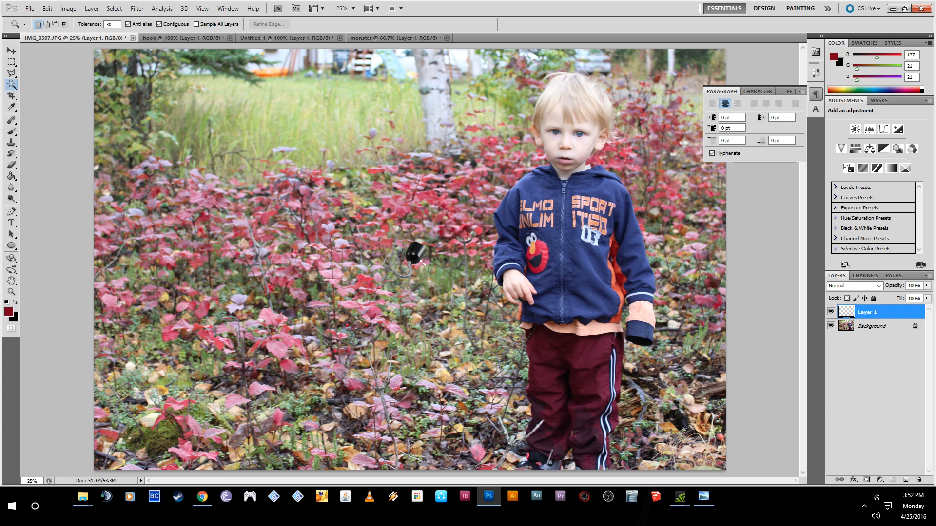
Fit the hook over the end of the child's empty sleeve, scaled to about 130% and rotated about -19°.
{"action": "left_click", "coordinate": [12, 52]}
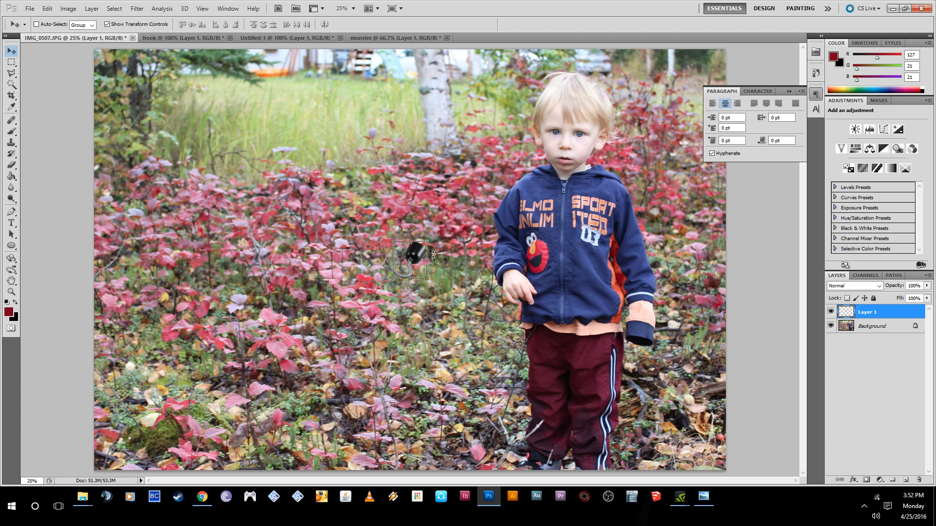
{"action": "left_click_drag", "start_coordinate": [422, 254], "coordinate": [665, 369]}
{"action": "key", "text": "ctrl+t"}
{"action": "mouse_move", "coordinate": [638, 339]}
{"action": "left_mouse_down"}
{"action": "mouse_move", "coordinate": [652, 319]}
{"action": "mouse_move", "coordinate": [634, 365]}
{"action": "mouse_move", "coordinate": [643, 346]}
{"action": "left_mouse_up"}
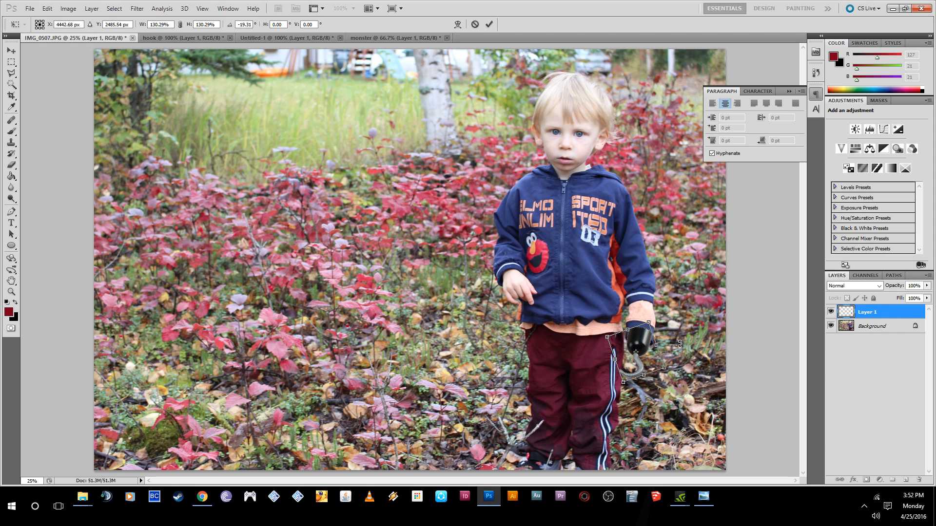
{"action": "left_click", "coordinate": [489, 24]}
{"action": "left_click", "coordinate": [862, 361]}
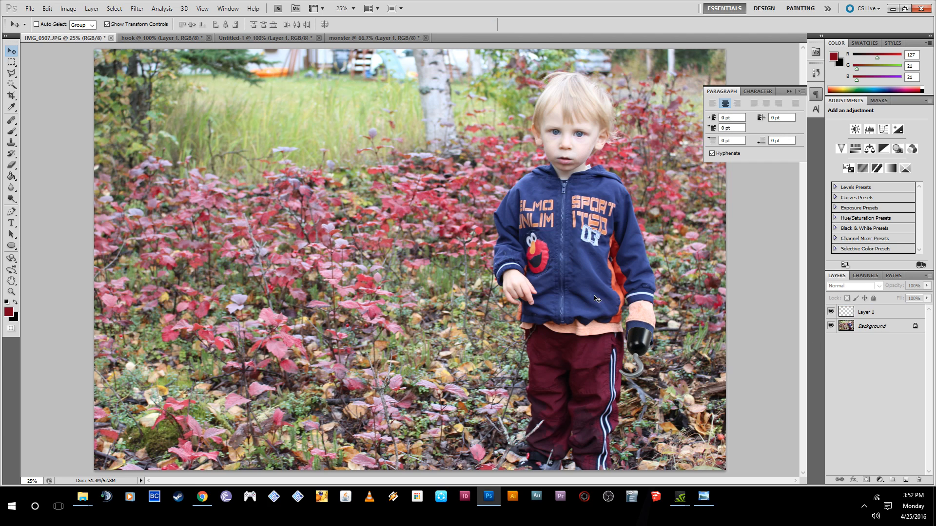
Select the pirate hat in the Untitled-1 document by picking its white background with the Magic Wand and inverting the selection.
{"action": "left_click", "coordinate": [145, 37]}
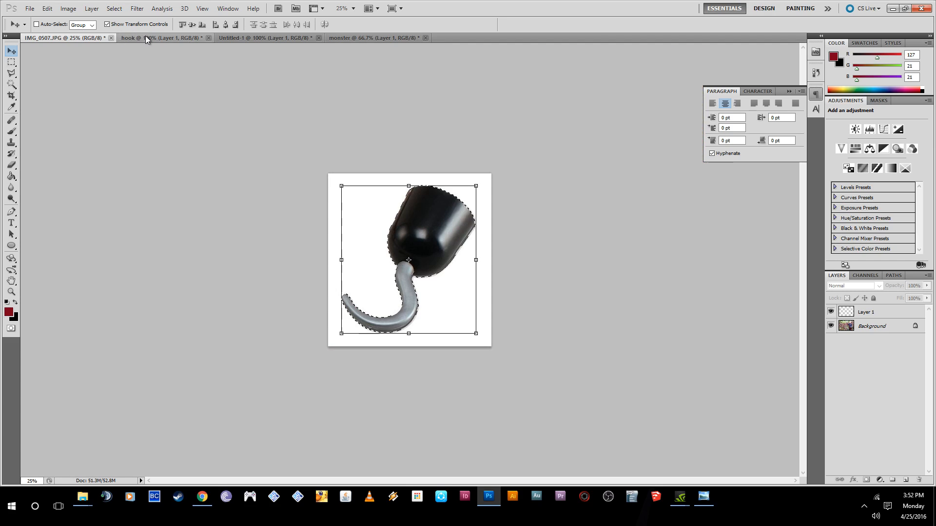
{"action": "left_click", "coordinate": [229, 38]}
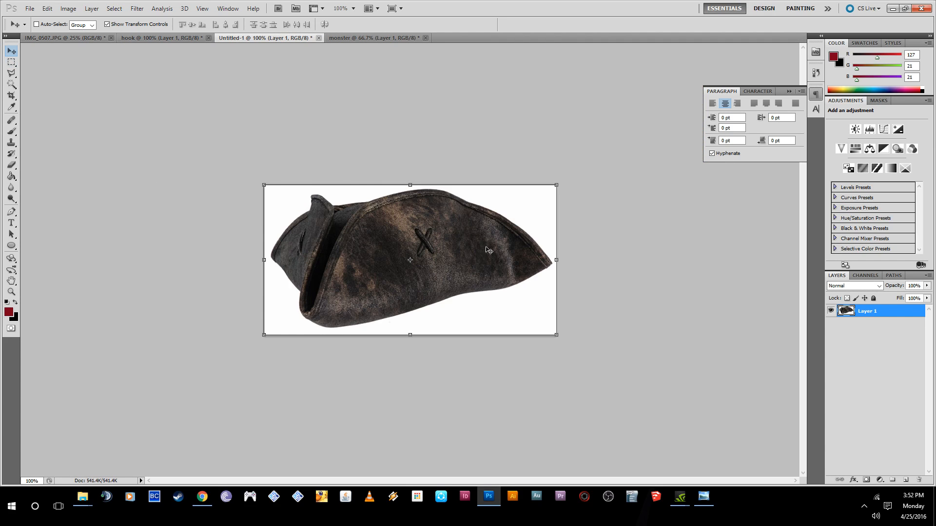
{"action": "left_click", "coordinate": [11, 84]}
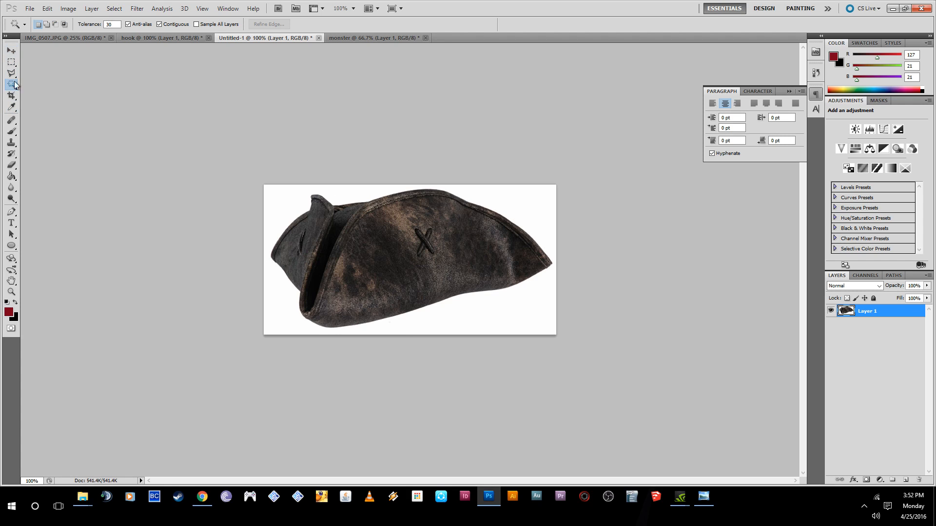
{"action": "left_click", "coordinate": [283, 199]}
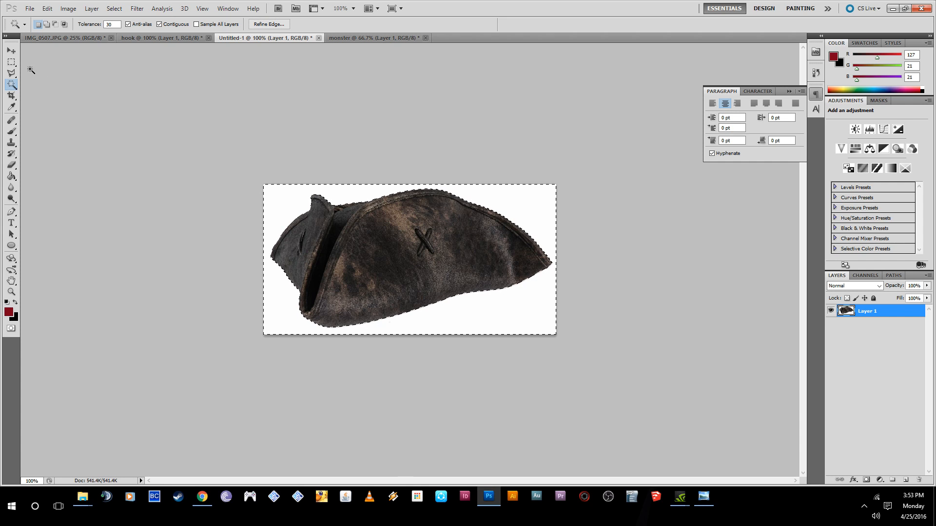
{"action": "left_click", "coordinate": [114, 9]}
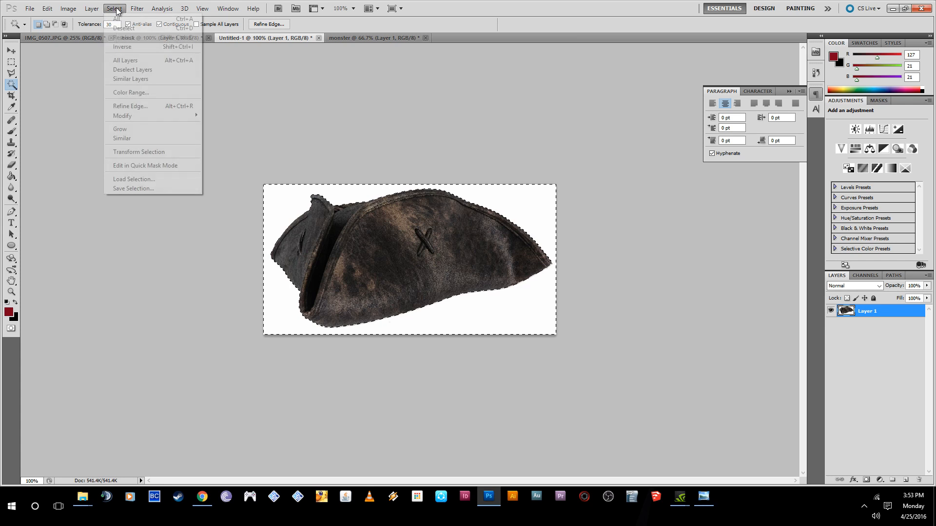
{"action": "left_click", "coordinate": [122, 46]}
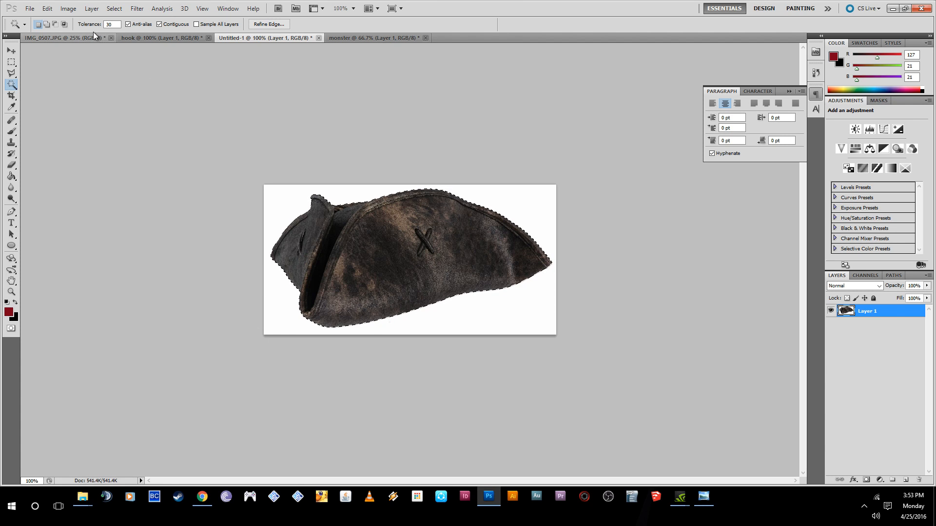
Paste a copy of the hat into the IMG_0507.JPG photo and move it onto the child's head.
{"action": "left_click", "coordinate": [55, 38]}
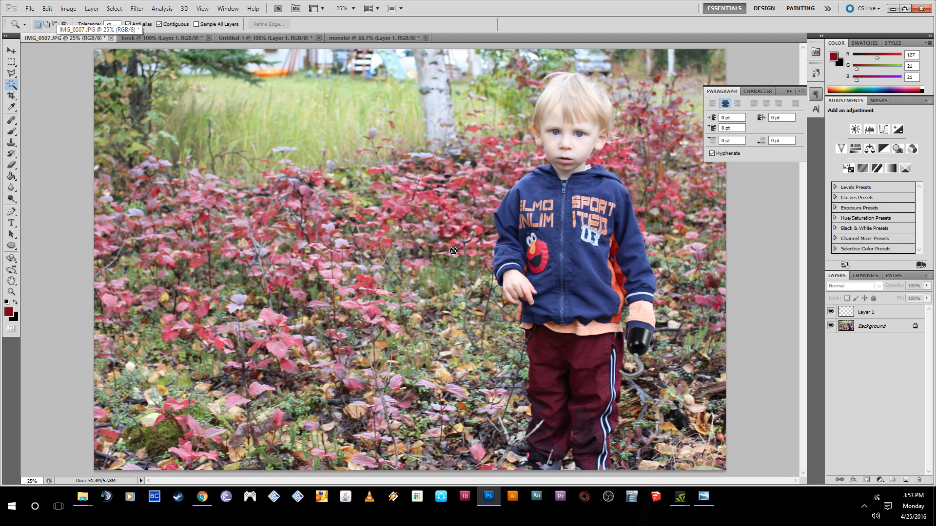
{"action": "key", "text": "ctrl+v"}
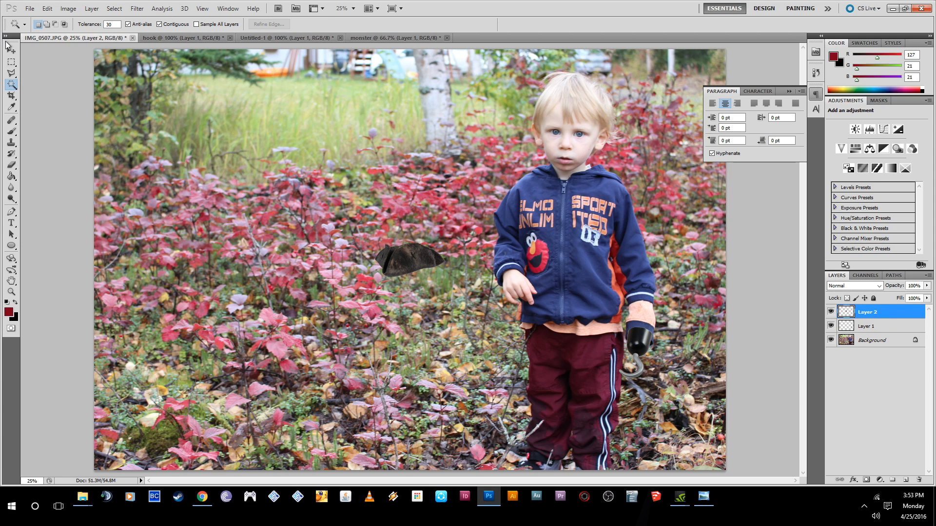
{"action": "left_click", "coordinate": [11, 50]}
{"action": "left_click_drag", "start_coordinate": [424, 264], "coordinate": [584, 84]}
Scale the hat to about 181%, rotate it about 9.4° to fit the head, and deselect its layer.
{"action": "left_click_drag", "start_coordinate": [537, 103], "coordinate": [480, 126]}
{"action": "left_click_drag", "start_coordinate": [591, 101], "coordinate": [623, 101]}
{"action": "left_click_drag", "start_coordinate": [645, 134], "coordinate": [646, 150]}
{"action": "left_click_drag", "start_coordinate": [603, 93], "coordinate": [603, 97]}
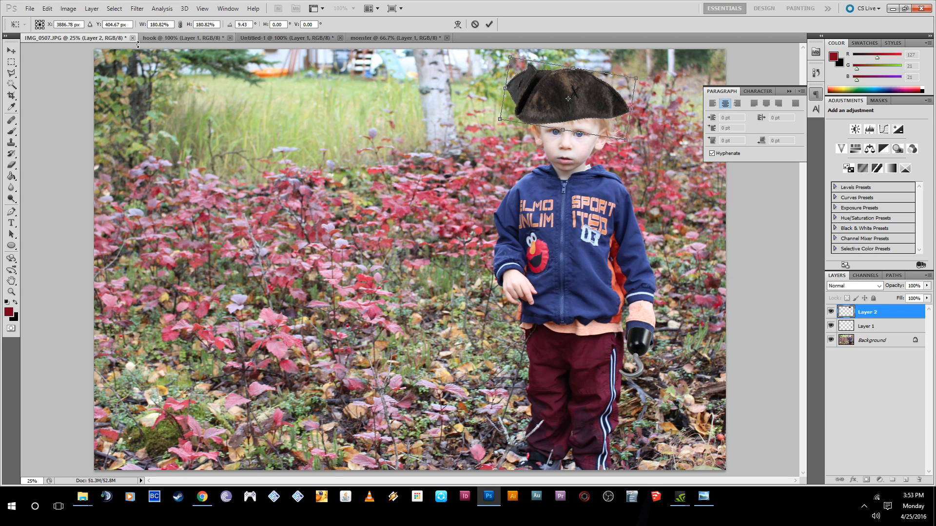
{"action": "left_click", "coordinate": [489, 24]}
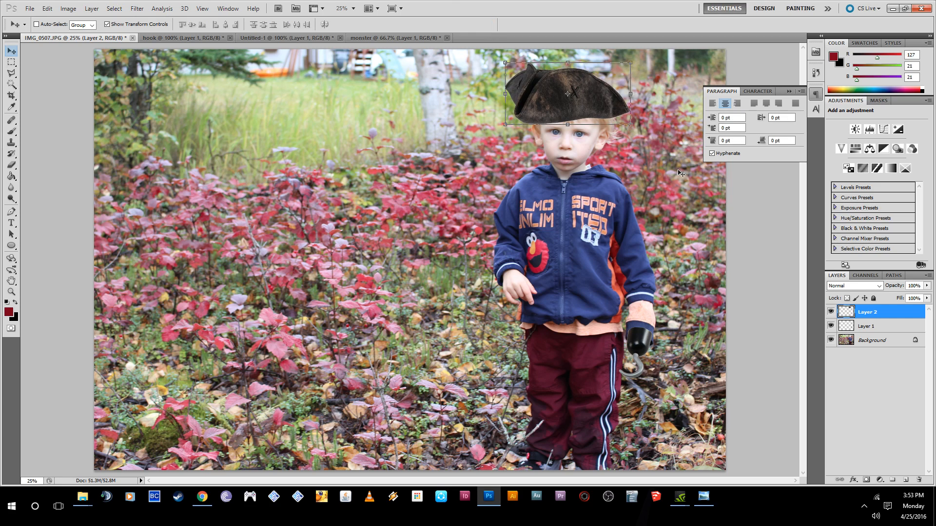
{"action": "left_click", "coordinate": [876, 418]}
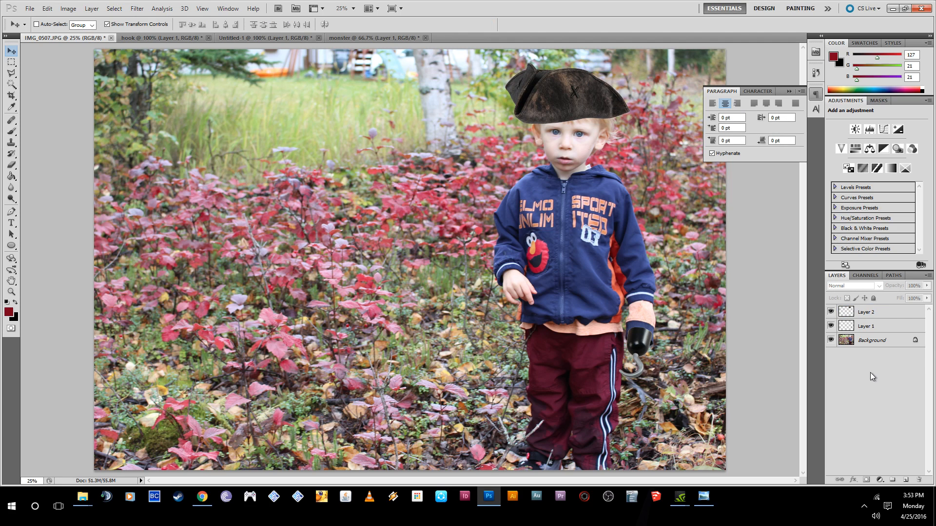
{"action": "left_click", "coordinate": [558, 105]}
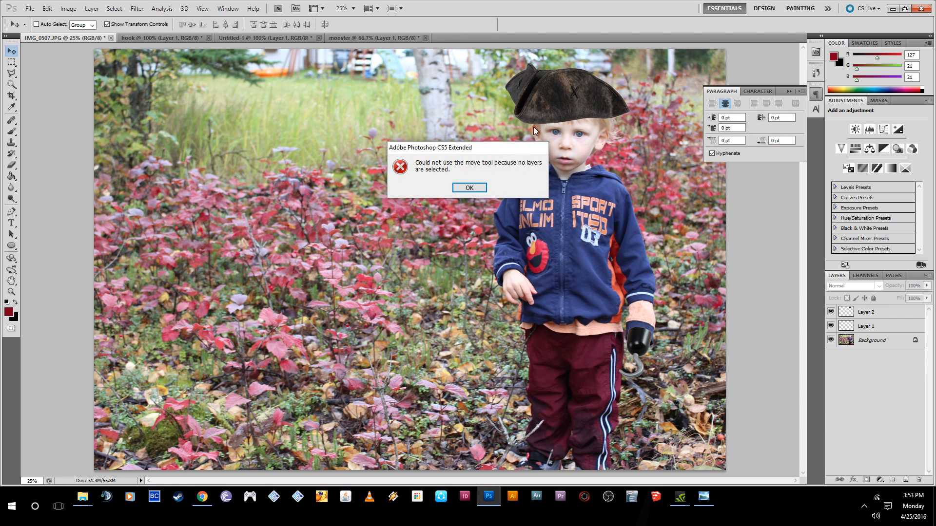
{"action": "left_click", "coordinate": [471, 187]}
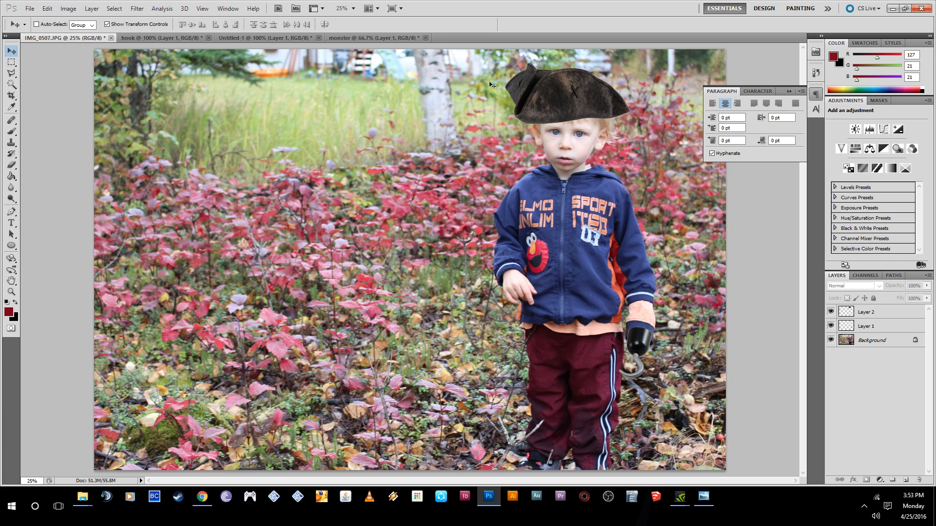
Paste a copy of the selected monster from the monster document into the IMG_0507.JPG photo and move it toward the grass.
{"action": "left_click", "coordinate": [361, 38]}
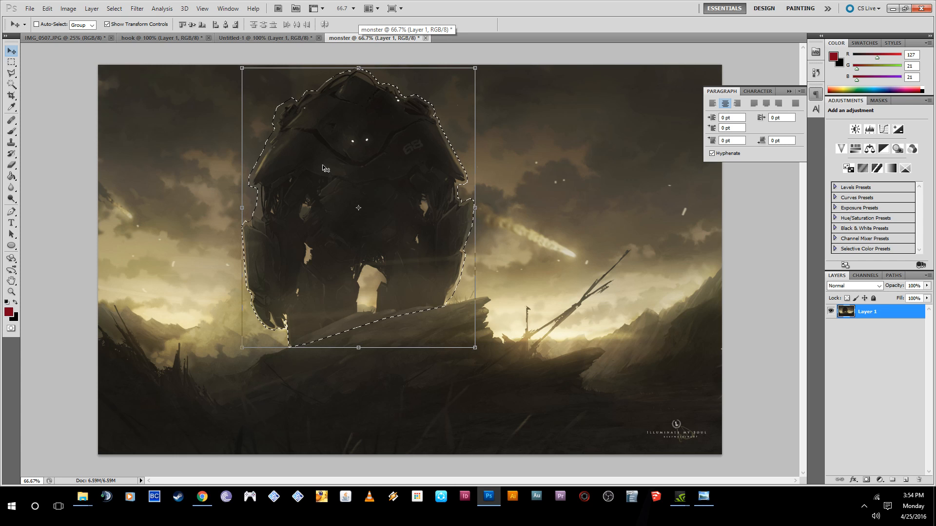
{"action": "left_click", "coordinate": [86, 38]}
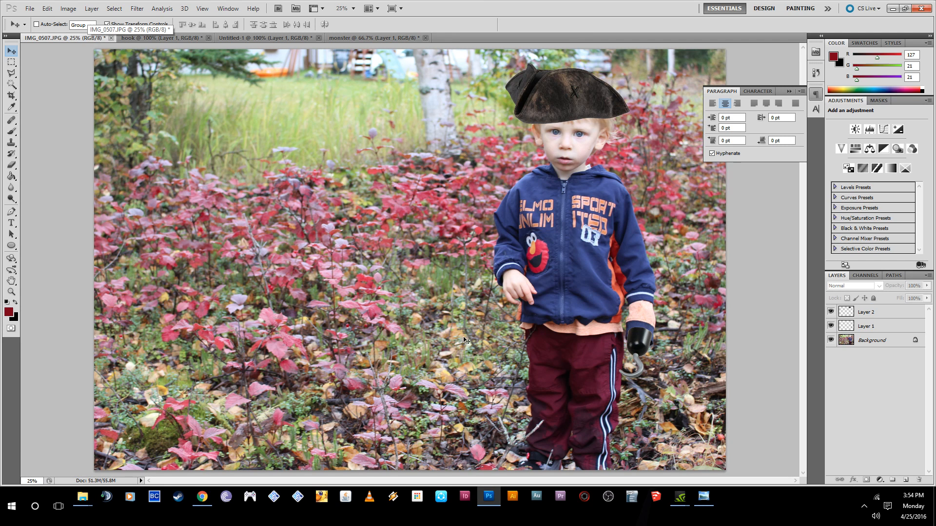
{"action": "key", "text": "ctrl+v"}
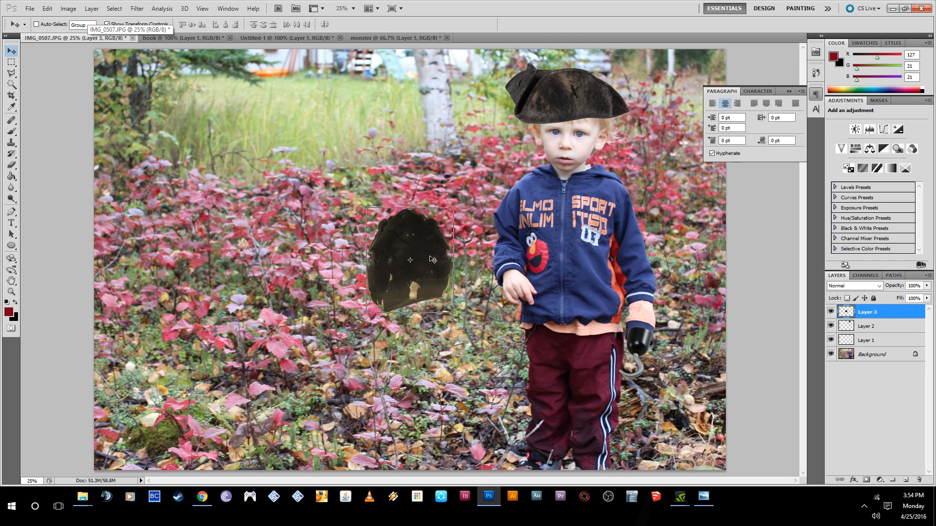
{"action": "left_click_drag", "start_coordinate": [444, 260], "coordinate": [341, 162]}
Scale the monster to about 156%, rotate it about 2.8° and place it over the grass beside the trees behind the child.
{"action": "left_click_drag", "start_coordinate": [347, 213], "coordinate": [418, 255]}
{"action": "left_click_drag", "start_coordinate": [356, 174], "coordinate": [341, 159]}
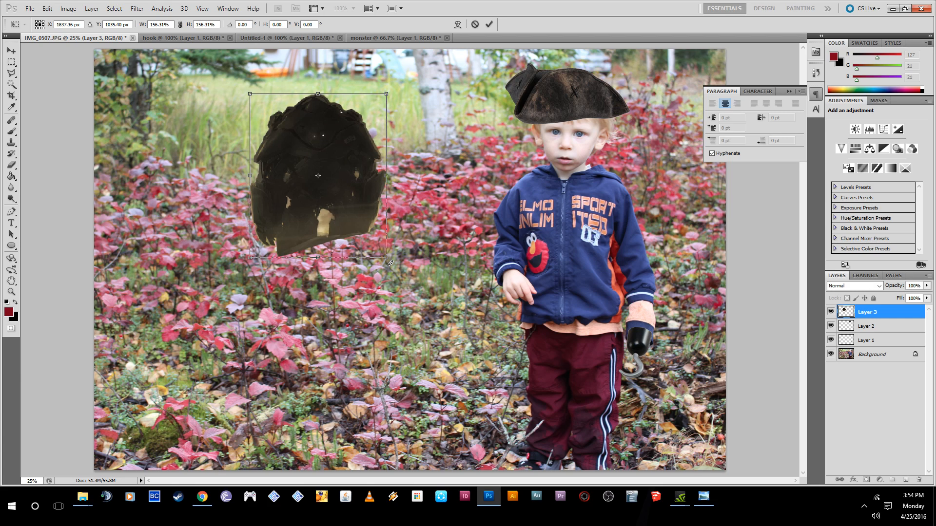
{"action": "left_click_drag", "start_coordinate": [393, 263], "coordinate": [394, 274]}
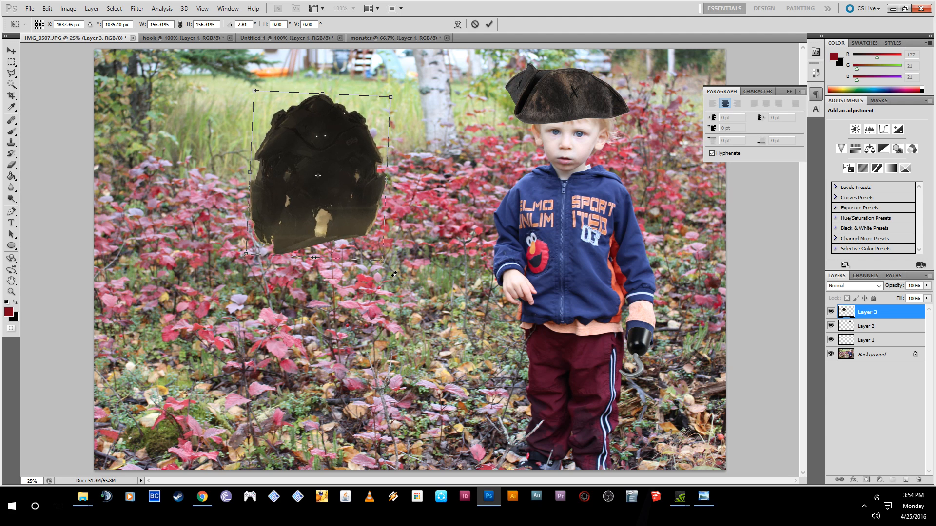
{"action": "left_click_drag", "start_coordinate": [347, 212], "coordinate": [306, 173]}
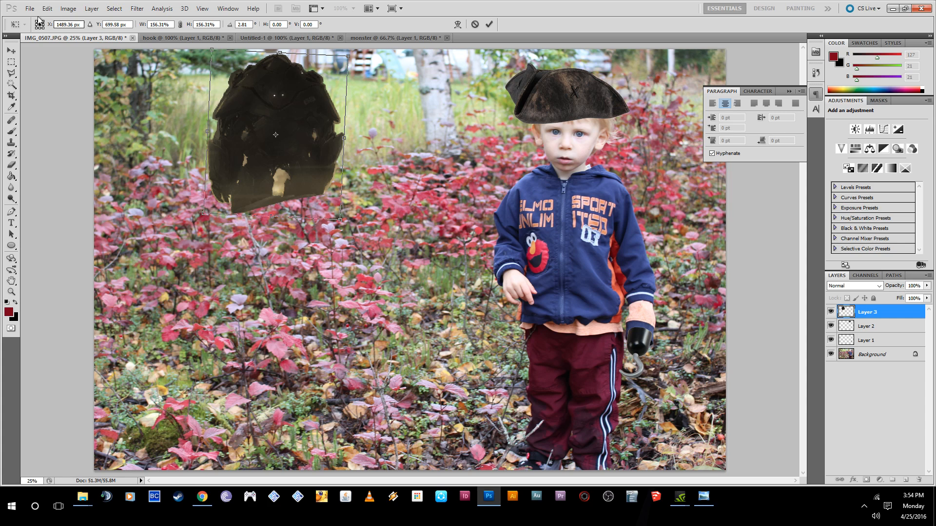
{"action": "left_click", "coordinate": [489, 25]}
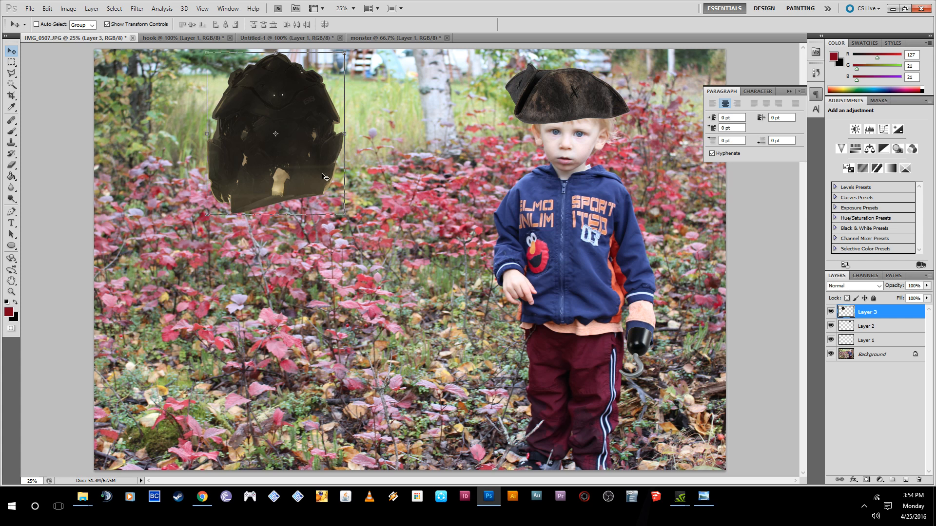
Rename Layer 1, which holds the hook, as Hook.
{"action": "scroll", "coordinate": [660, 359], "scroll_direction": "up", "scroll_amount": 5}
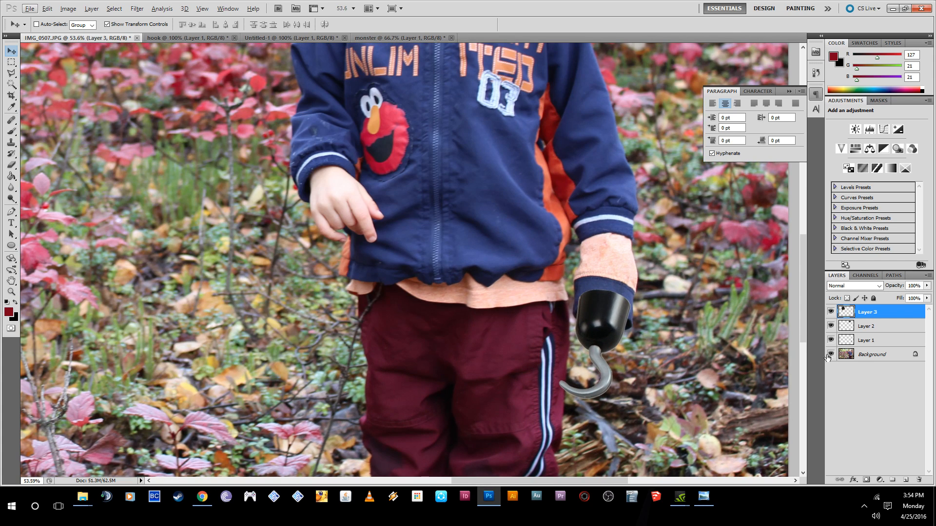
{"action": "left_click", "coordinate": [877, 341]}
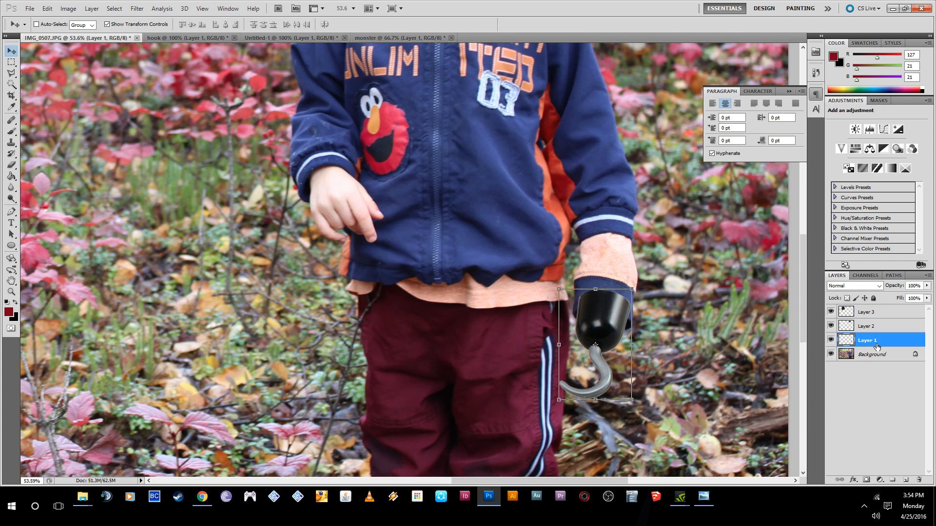
{"action": "double_click", "coordinate": [868, 341]}
{"action": "type", "text": "Hook"}
{"action": "key", "text": "Return"}
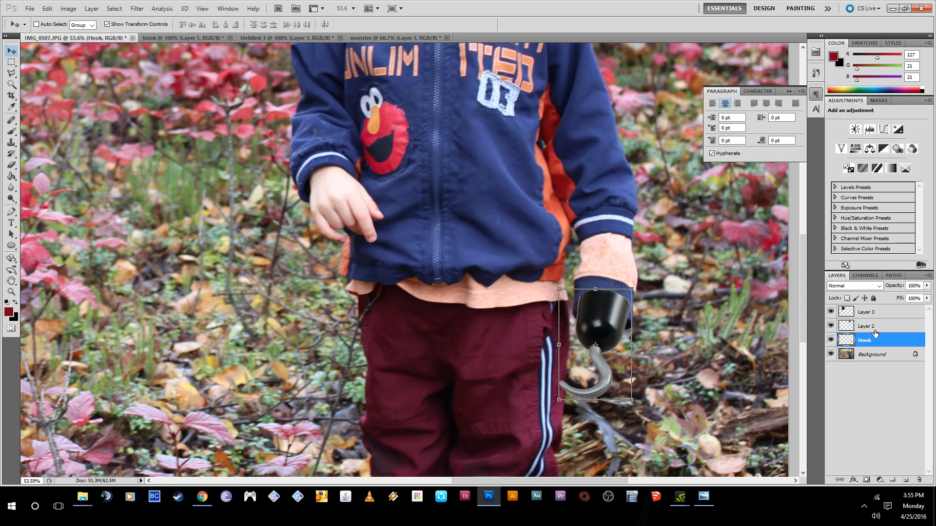
Rename Layer 2 as Hat and Layer 3 as Monster.
{"action": "double_click", "coordinate": [872, 327]}
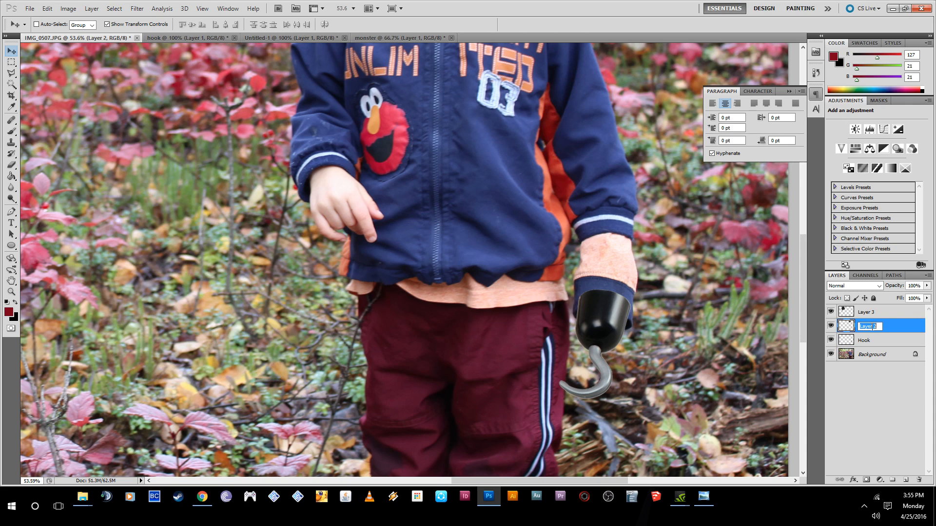
{"action": "key", "text": "Return"}
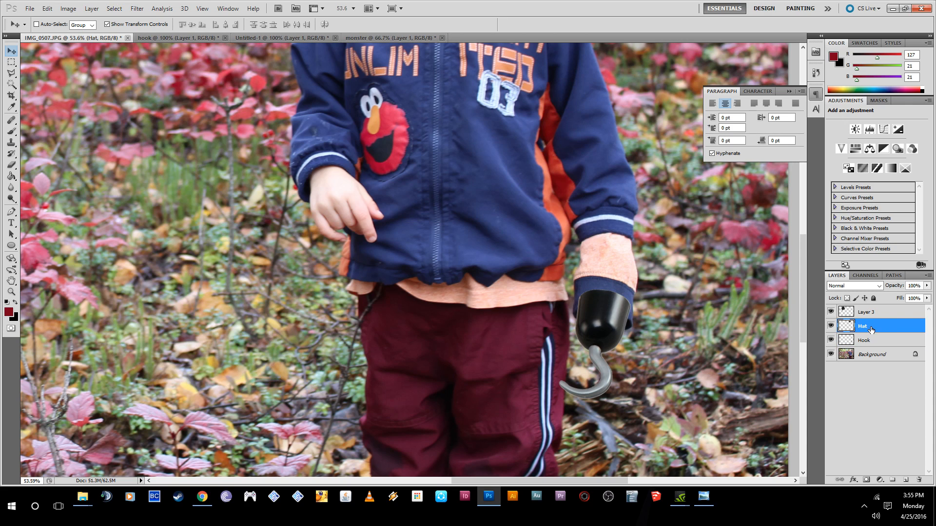
{"action": "double_click", "coordinate": [871, 313]}
{"action": "type", "text": "Monster"}
{"action": "key", "text": "Return"}
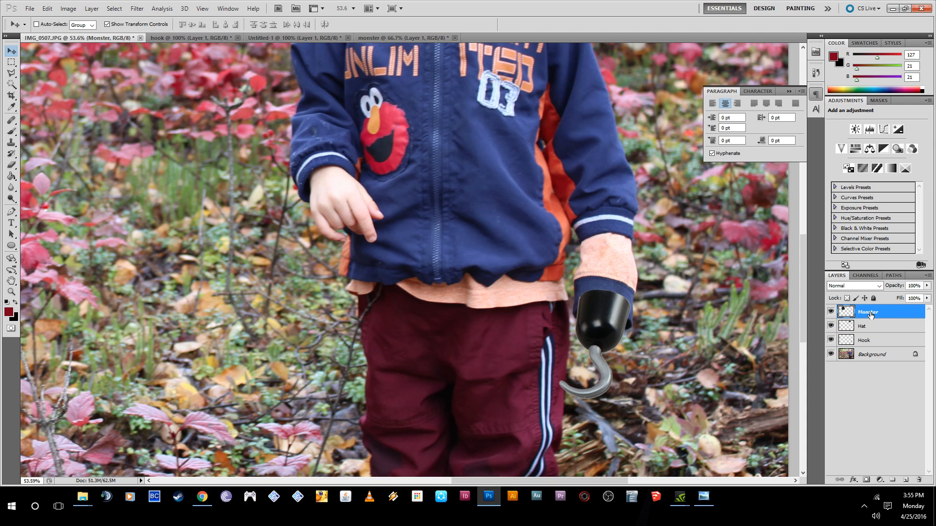
{"action": "left_click", "coordinate": [868, 358]}
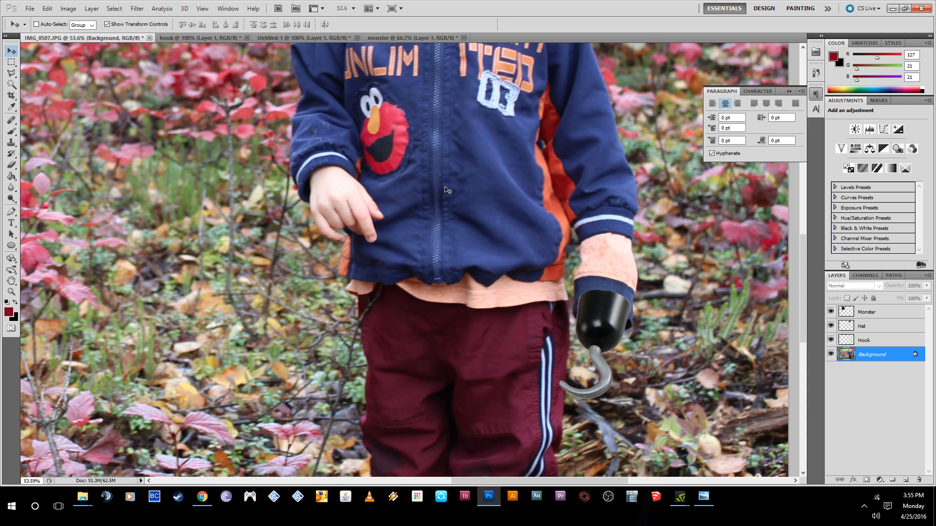
{"action": "scroll", "coordinate": [539, 338], "scroll_direction": "down", "scroll_amount": 1}
{"action": "scroll", "coordinate": [488, 286], "scroll_direction": "up", "scroll_amount": 4}
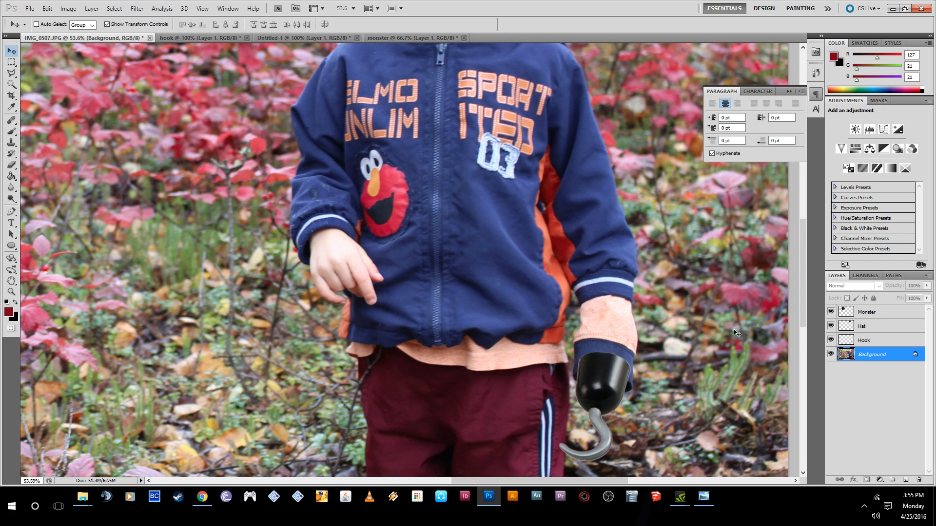
{"action": "left_click", "coordinate": [869, 343]}
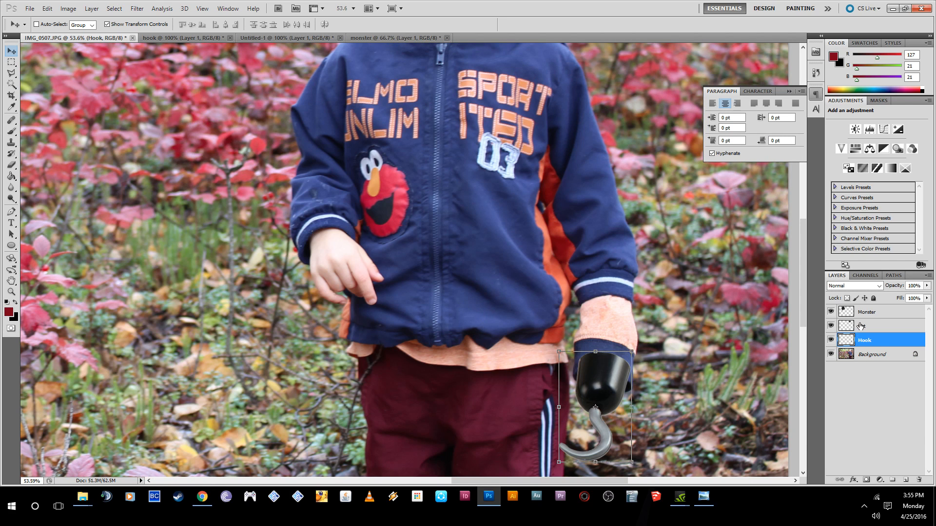
{"action": "left_click", "coordinate": [862, 328]}
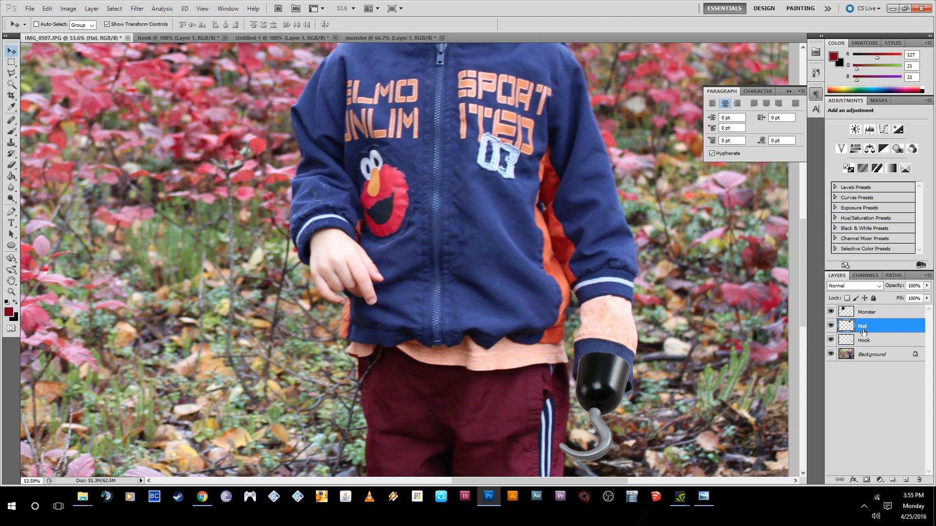
{"action": "left_click", "coordinate": [864, 314]}
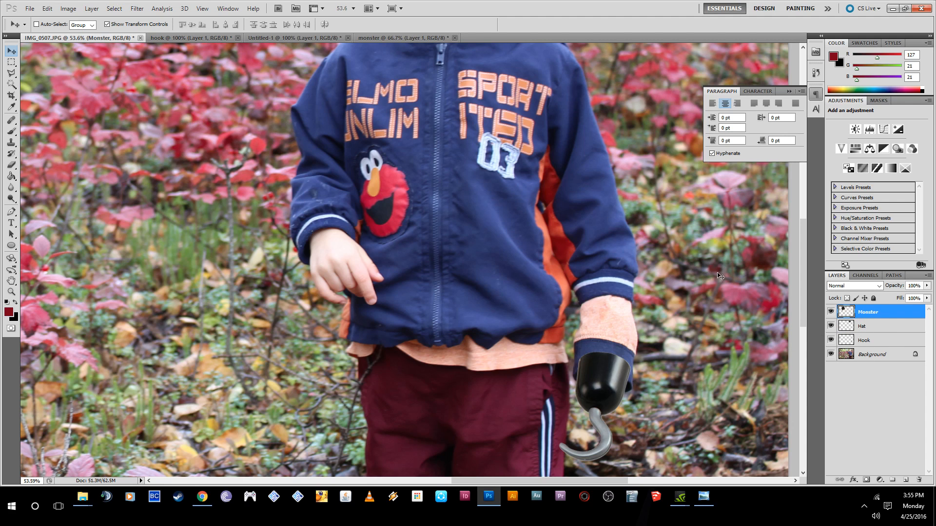
Move the hook slightly up over the sleeve cuff and lower the Hook layer's opacity to 60%.
{"action": "left_click", "coordinate": [872, 341]}
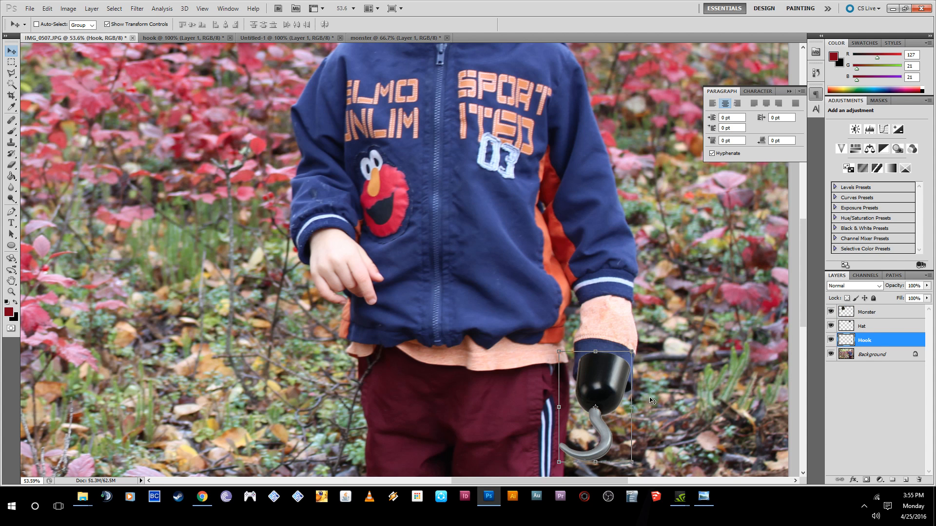
{"action": "scroll", "coordinate": [604, 405], "scroll_direction": "up", "scroll_amount": 6}
{"action": "left_click_drag", "start_coordinate": [624, 371], "coordinate": [632, 341]}
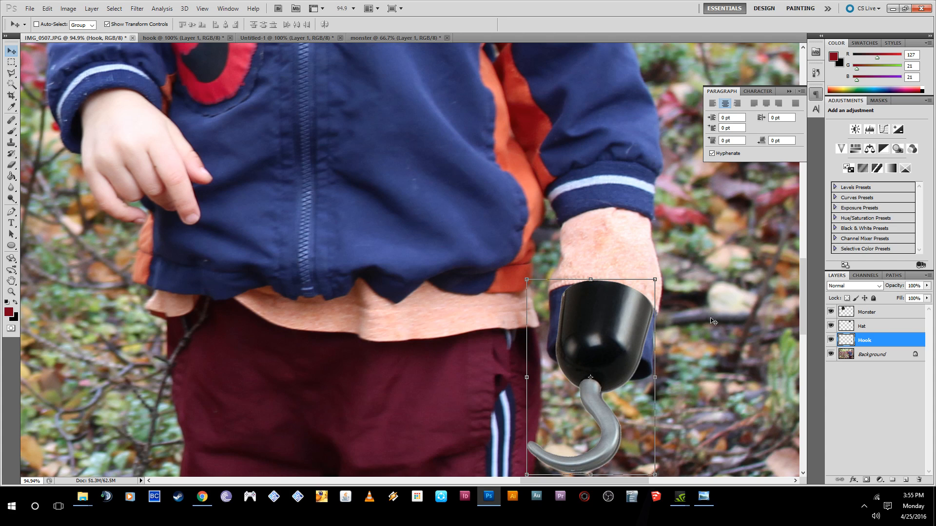
{"action": "left_click", "coordinate": [11, 198]}
{"action": "left_click", "coordinate": [927, 286]}
{"action": "left_click_drag", "start_coordinate": [929, 299], "coordinate": [908, 301]}
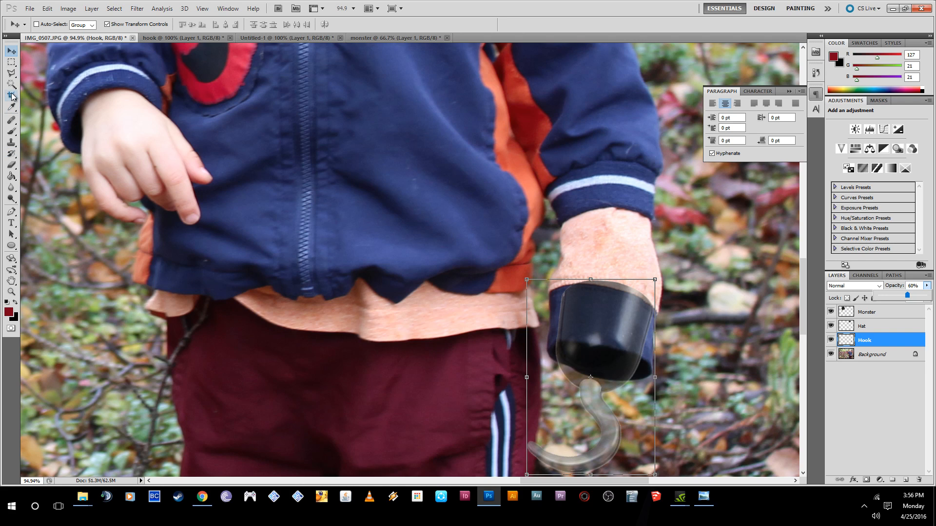
Outline the part of the hook's cup covering the cuff above the sleeve opening with the Polygonal Lasso, delete it and deselect.
{"action": "left_click", "coordinate": [14, 76]}
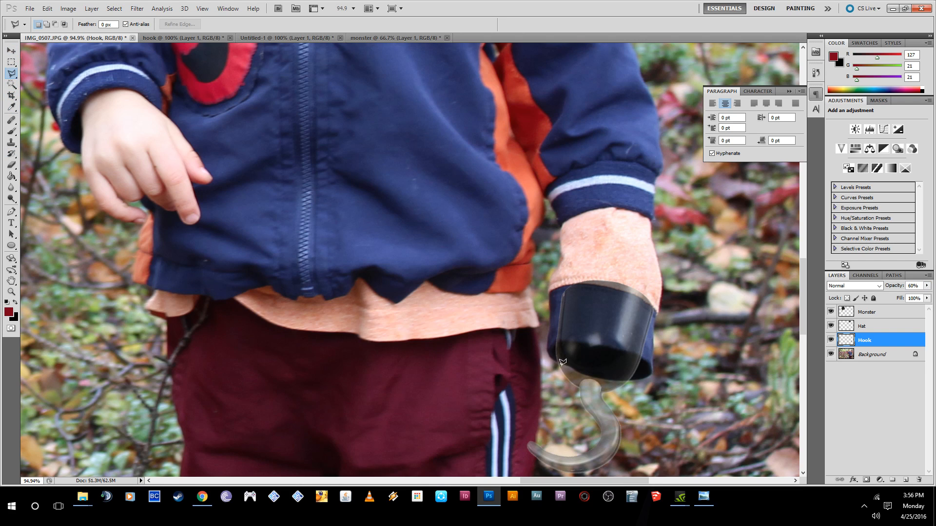
{"action": "scroll", "coordinate": [610, 353], "scroll_direction": "up", "scroll_amount": 6}
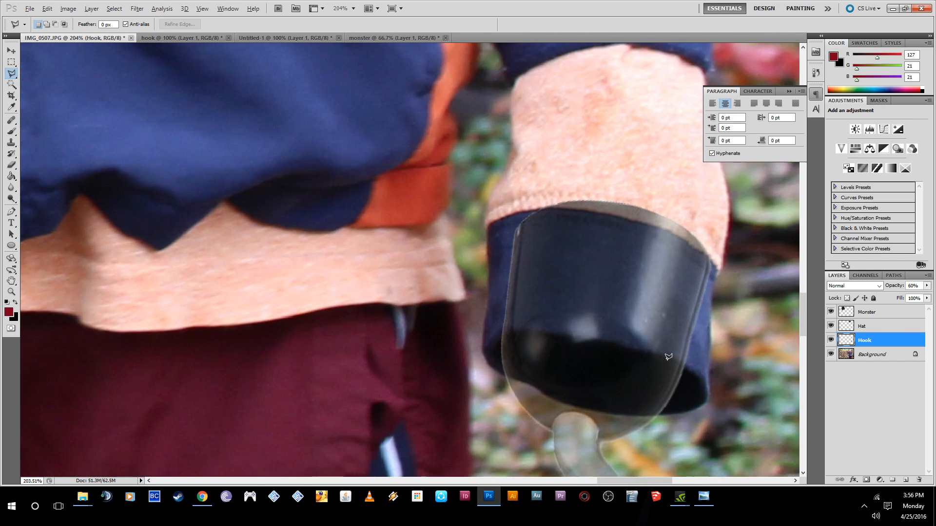
{"action": "scroll", "coordinate": [668, 368], "scroll_direction": "up", "scroll_amount": 3}
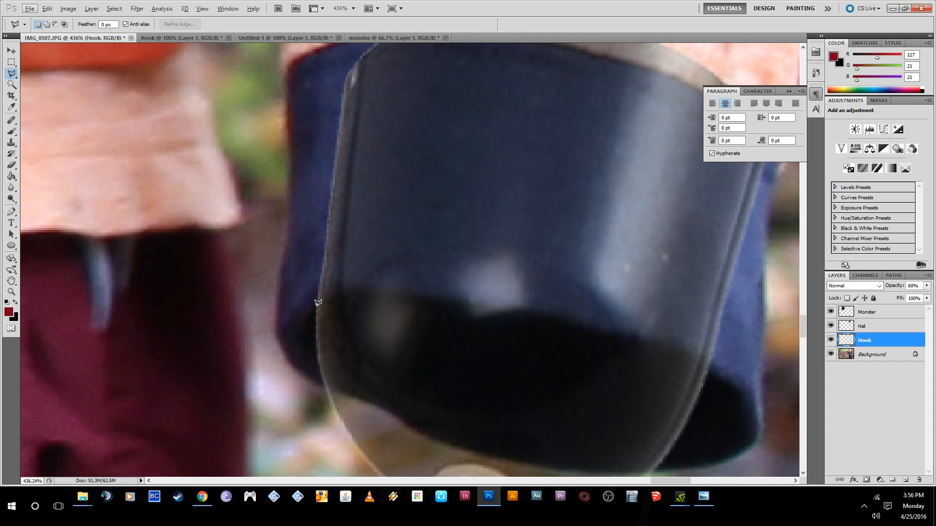
{"action": "left_click", "coordinate": [314, 307]}
{"action": "left_click", "coordinate": [350, 292]}
{"action": "left_click", "coordinate": [399, 296]}
{"action": "left_click", "coordinate": [526, 315]}
{"action": "left_click", "coordinate": [634, 339]}
{"action": "left_click", "coordinate": [675, 352]}
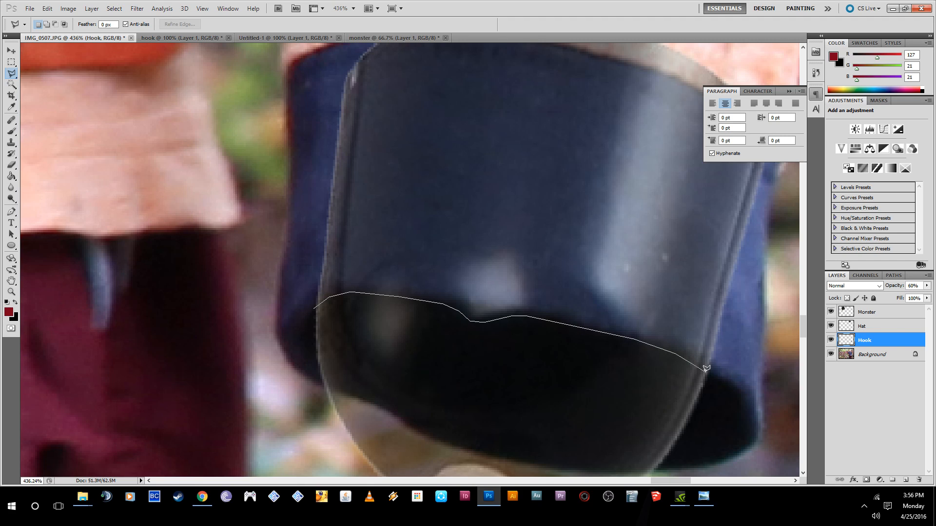
{"action": "left_click", "coordinate": [712, 373]}
{"action": "left_click_drag", "start_coordinate": [785, 317], "coordinate": [685, 361]}
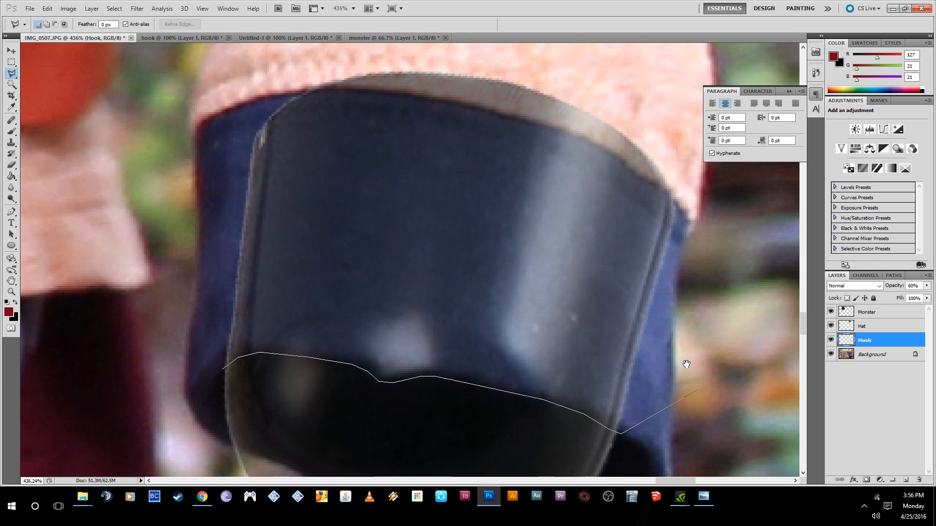
{"action": "left_click", "coordinate": [695, 217]}
{"action": "left_click", "coordinate": [672, 147]}
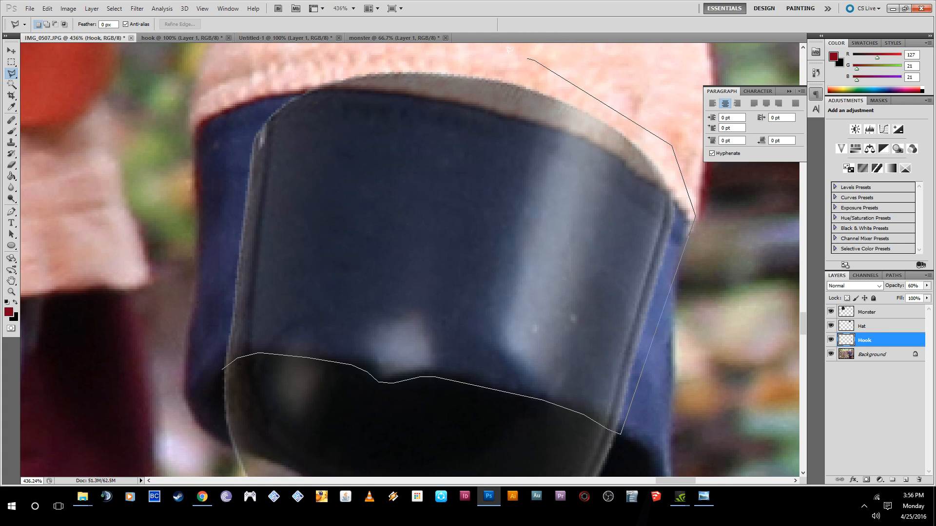
{"action": "left_click", "coordinate": [534, 62]}
{"action": "left_click", "coordinate": [356, 61]}
{"action": "left_click", "coordinate": [242, 114]}
{"action": "left_click", "coordinate": [221, 197]}
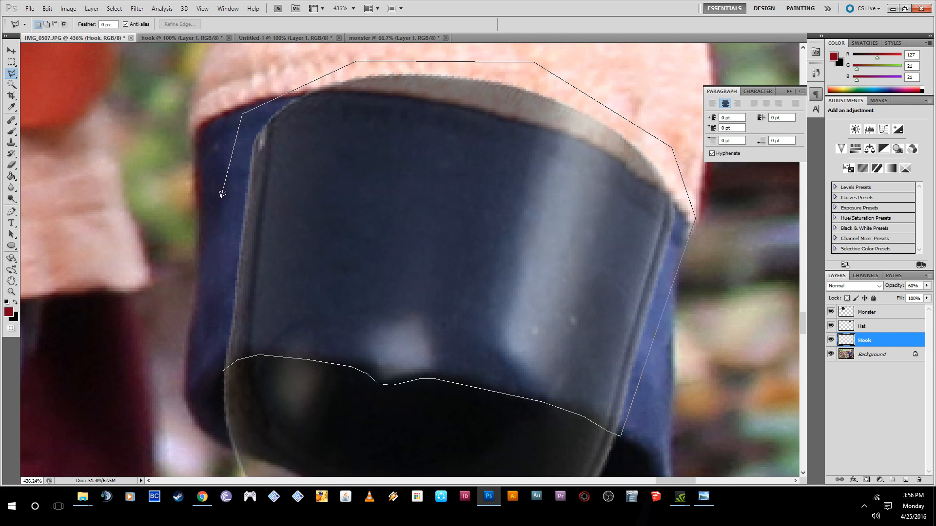
{"action": "left_click", "coordinate": [223, 370]}
{"action": "scroll", "coordinate": [487, 343], "scroll_direction": "down", "scroll_amount": 3}
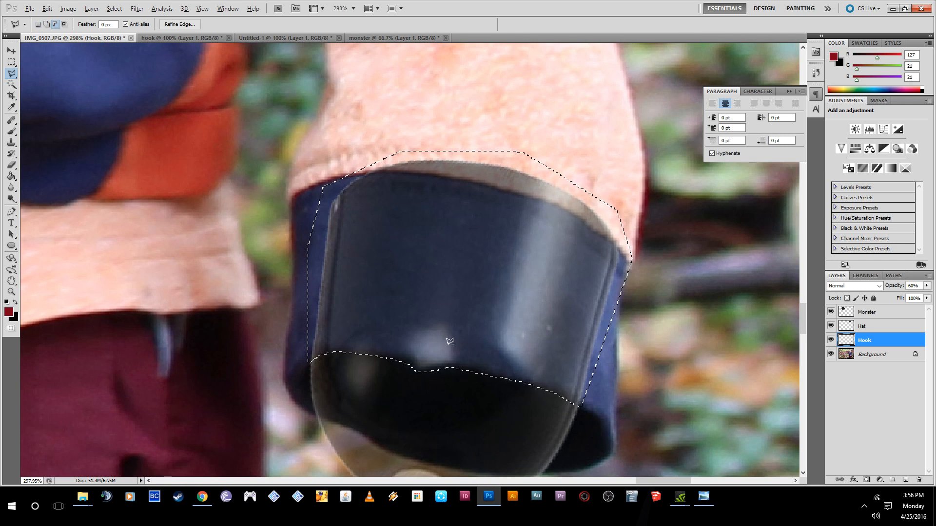
{"action": "scroll", "coordinate": [444, 340], "scroll_direction": "down", "scroll_amount": 2}
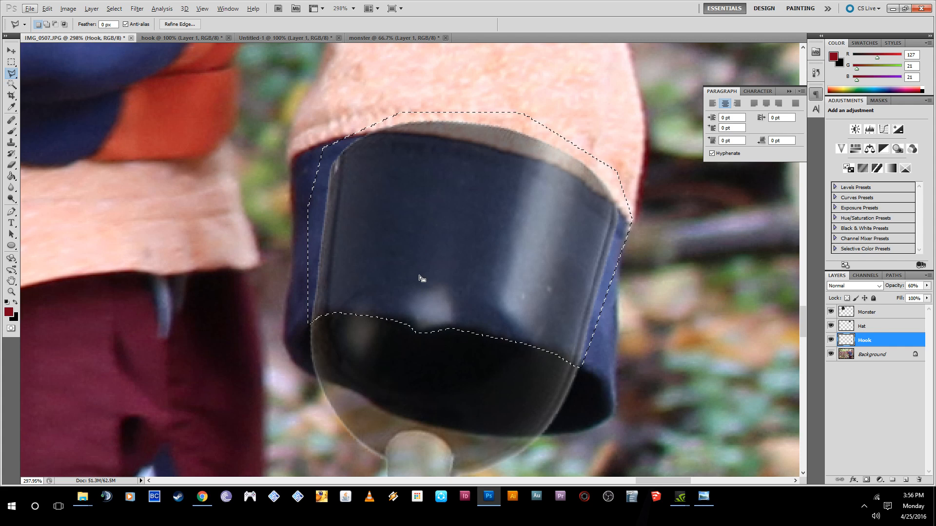
{"action": "key", "text": "Delete"}
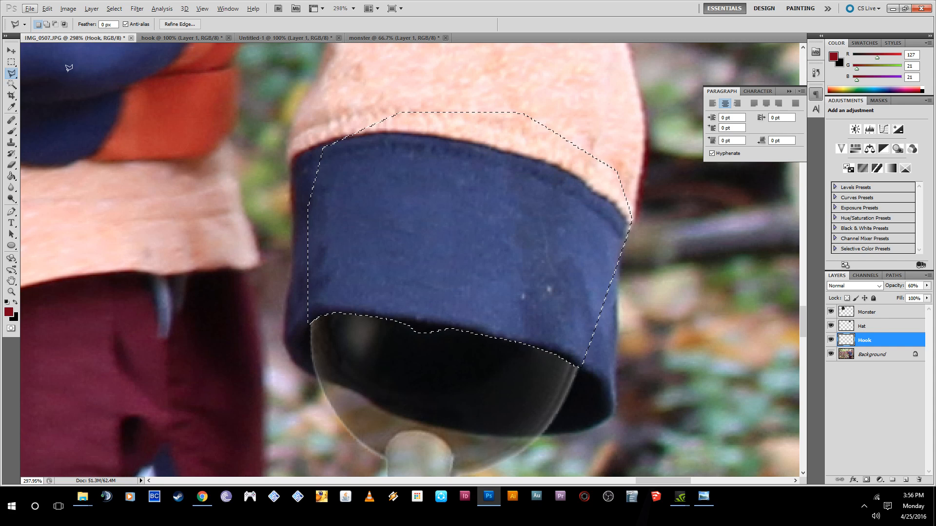
{"action": "left_click", "coordinate": [12, 84]}
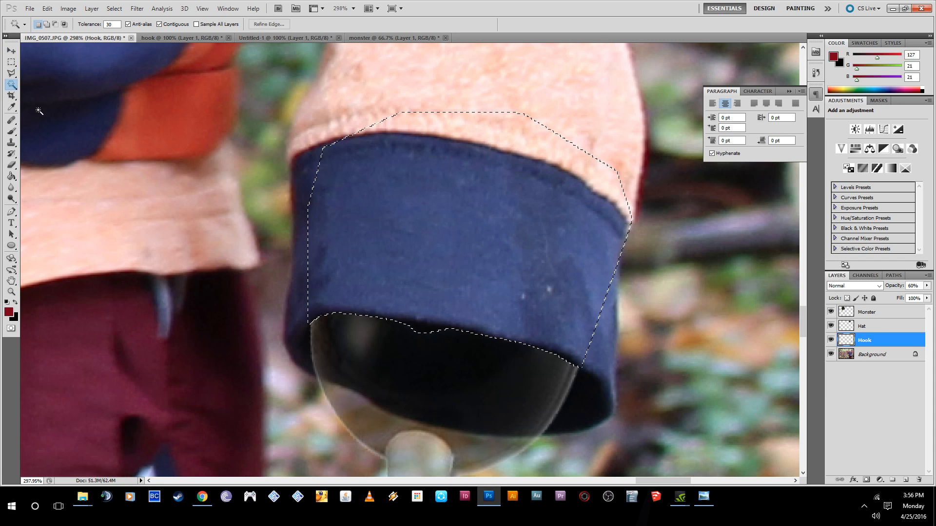
{"action": "key", "text": "ctrl+d"}
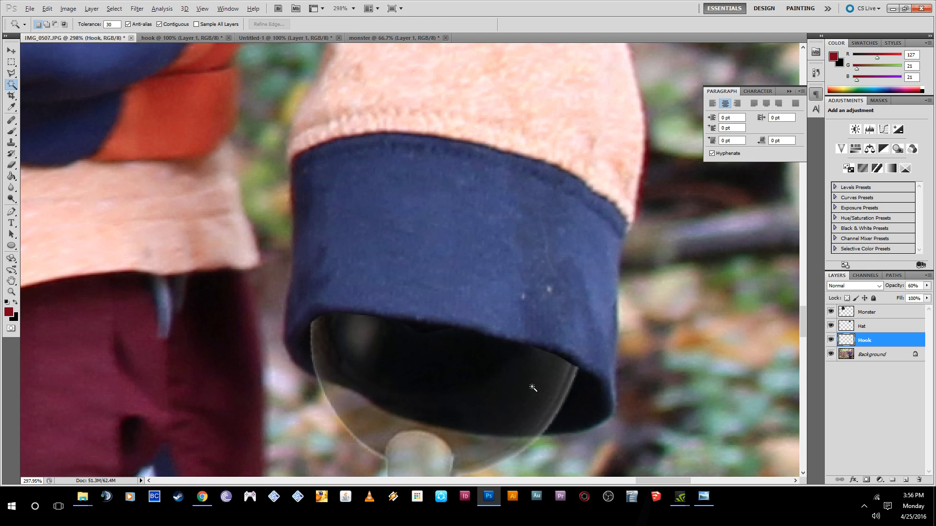
Restore the Hook layer's opacity to 100% and deselect the layer to check the hook in the sleeve.
{"action": "scroll", "coordinate": [533, 388], "scroll_direction": "down", "scroll_amount": 4}
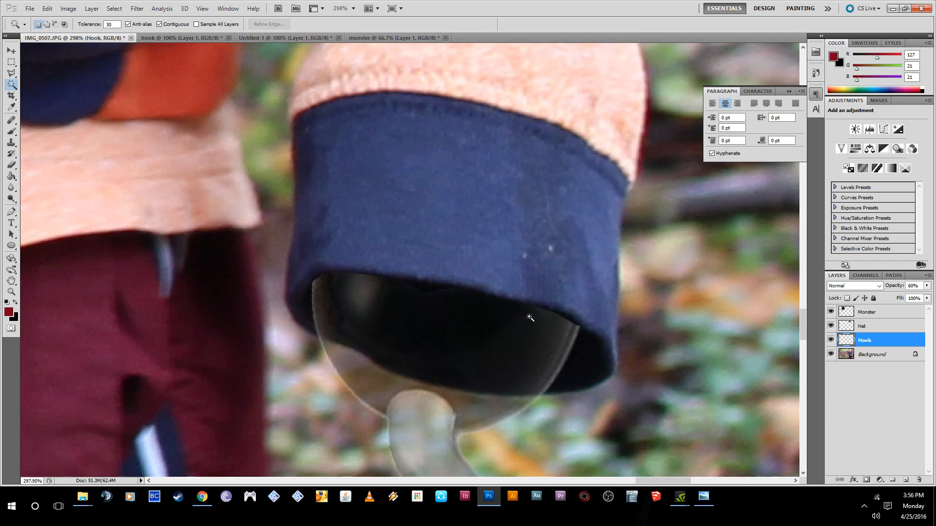
{"action": "scroll", "coordinate": [529, 317], "scroll_direction": "up", "scroll_amount": 2}
{"action": "left_click", "coordinate": [14, 52]}
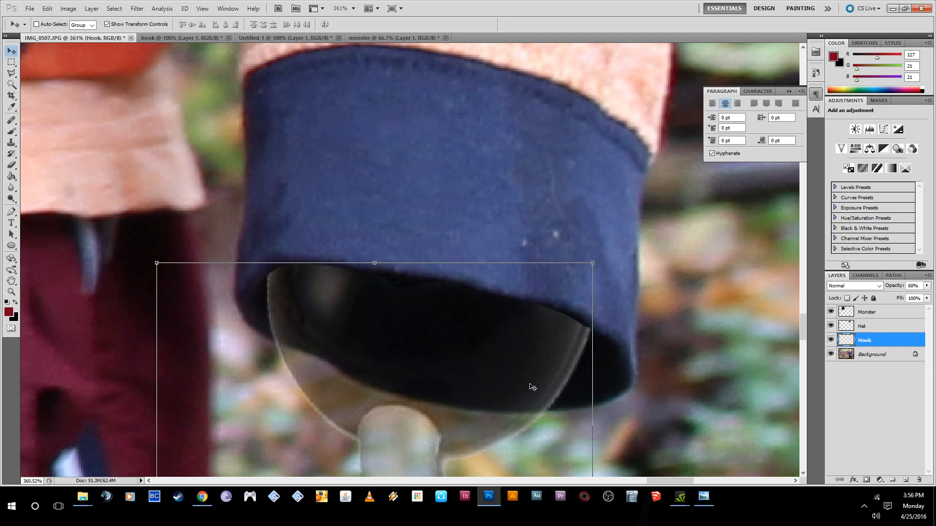
{"action": "left_click", "coordinate": [928, 288]}
{"action": "left_click_drag", "start_coordinate": [909, 296], "coordinate": [927, 296]}
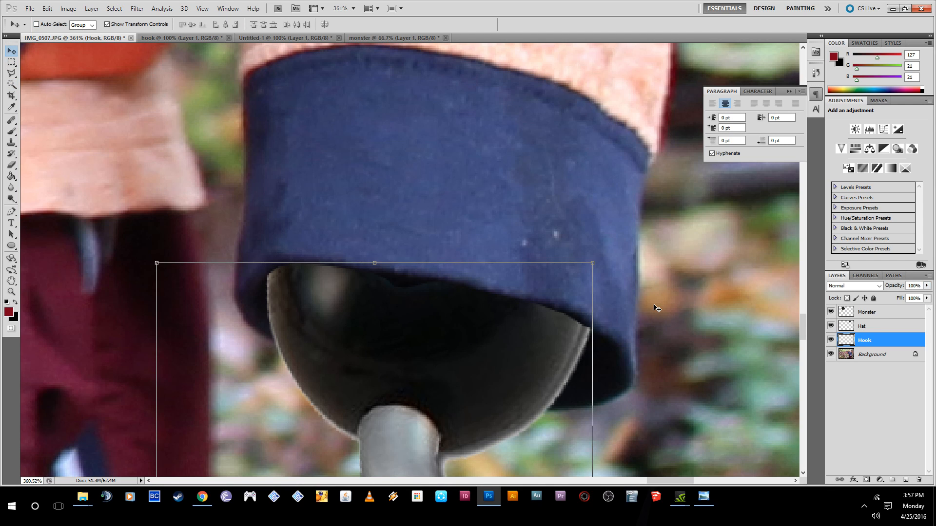
{"action": "scroll", "coordinate": [655, 308], "scroll_direction": "down", "scroll_amount": 5}
{"action": "scroll", "coordinate": [655, 308], "scroll_direction": "down", "scroll_amount": 3}
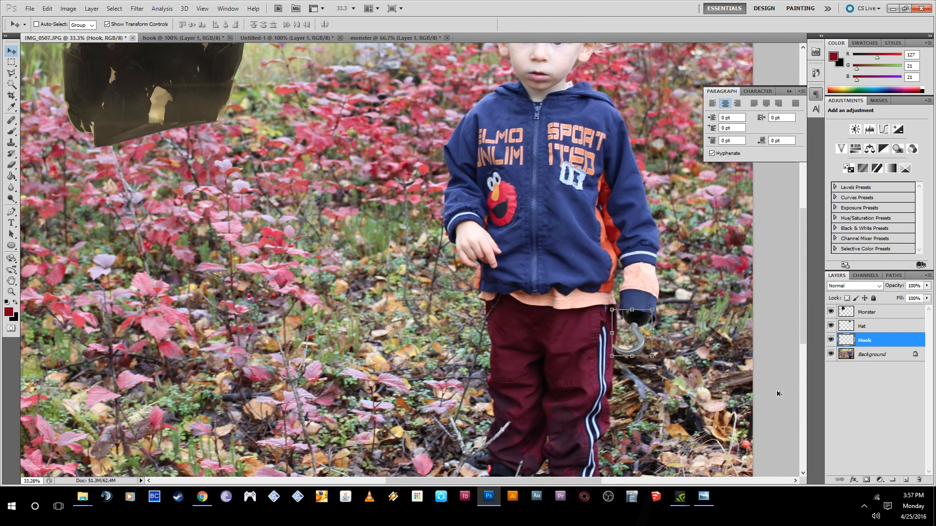
{"action": "left_click", "coordinate": [861, 407]}
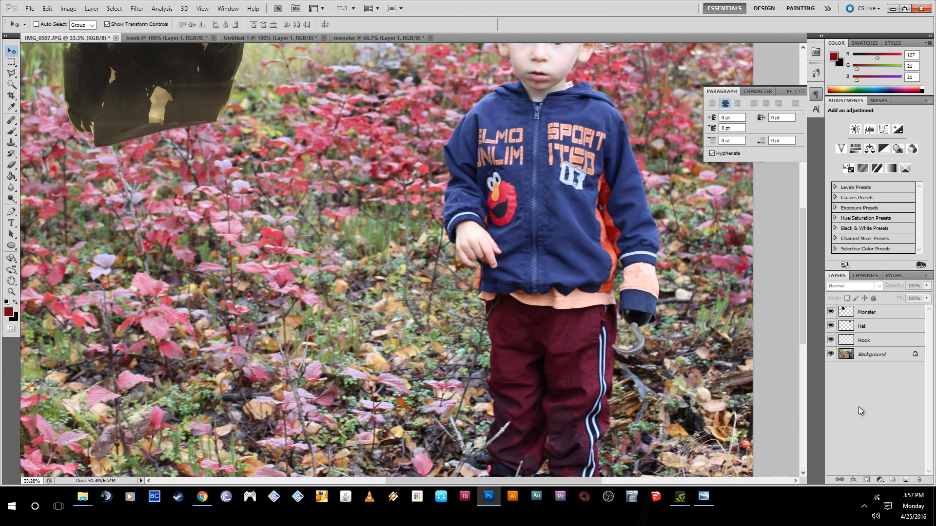
Choose the Brush on the Hook layer, make black the foreground colour and undo the trial strokes along the cup's upper edge.
{"action": "scroll", "coordinate": [719, 342], "scroll_direction": "up", "scroll_amount": 2}
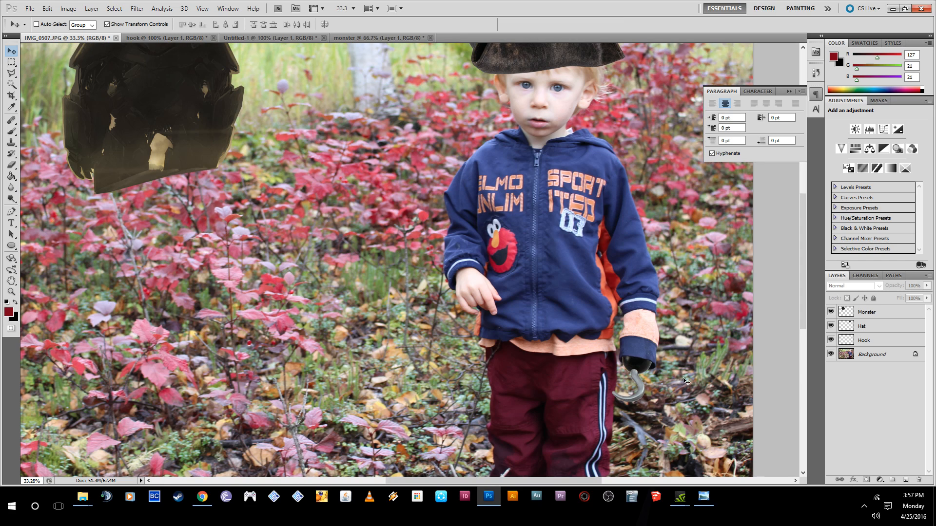
{"action": "scroll", "coordinate": [687, 384], "scroll_direction": "up", "scroll_amount": 5}
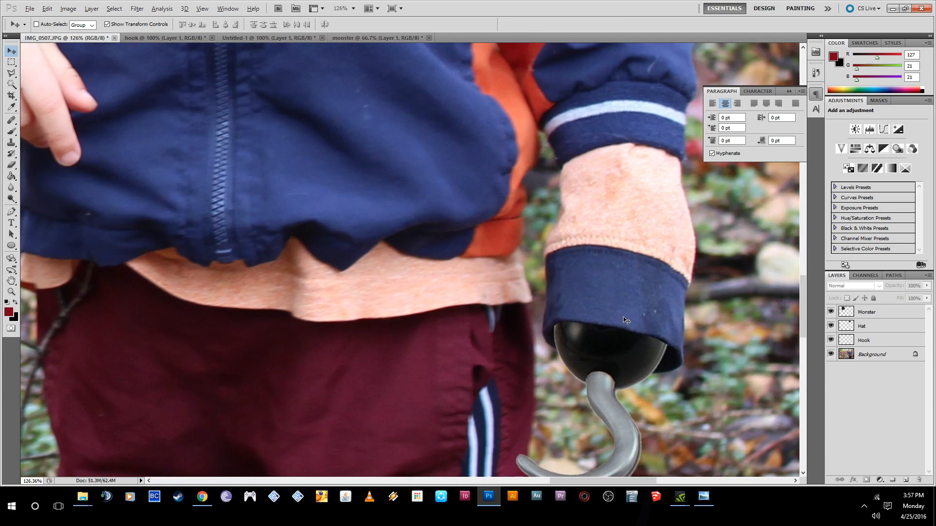
{"action": "scroll", "coordinate": [626, 321], "scroll_direction": "up", "scroll_amount": 3}
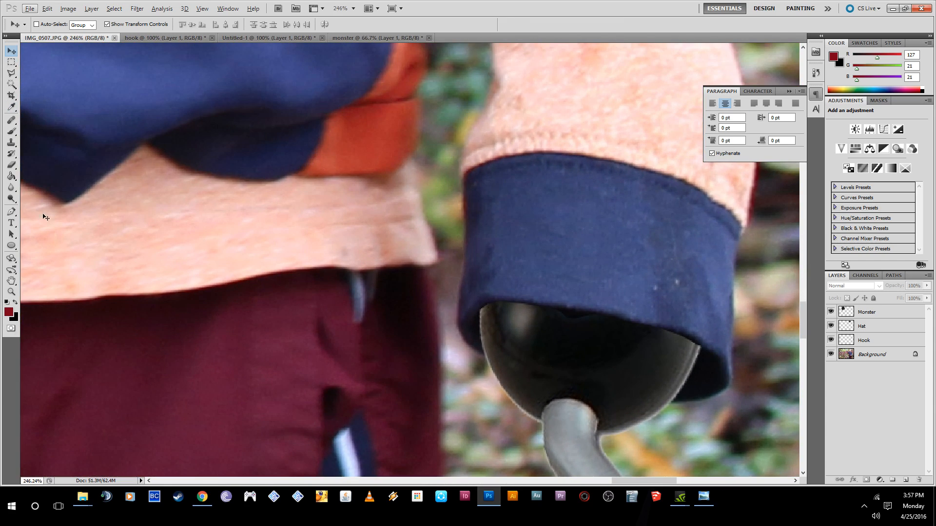
{"action": "left_click", "coordinate": [868, 340]}
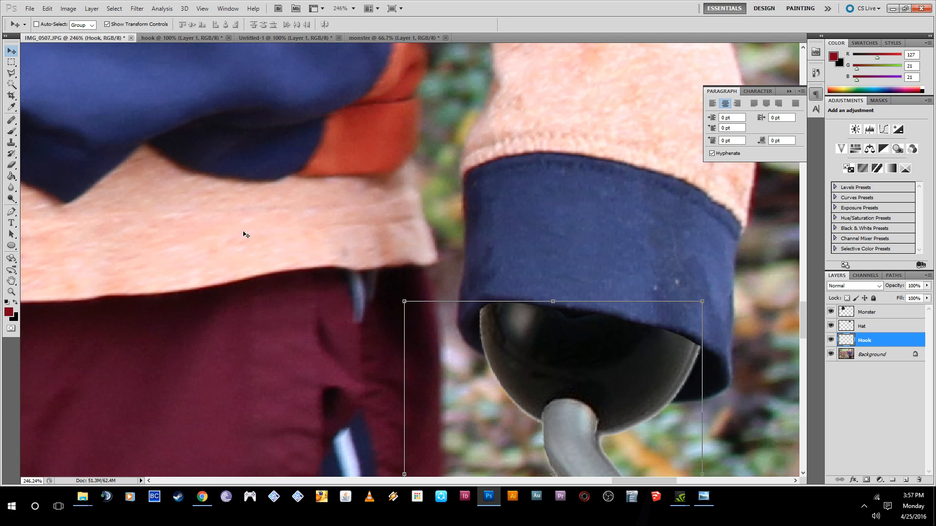
{"action": "left_click", "coordinate": [11, 132]}
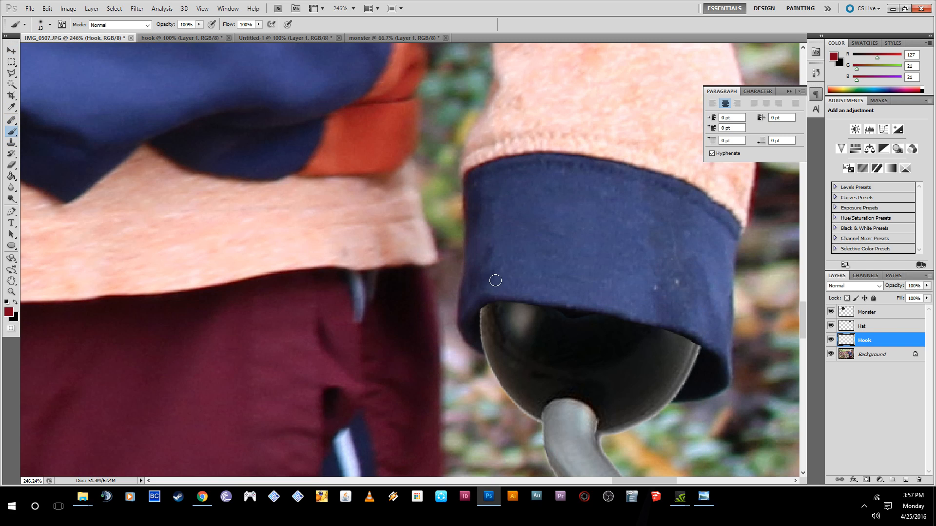
{"action": "left_click_drag", "start_coordinate": [485, 314], "coordinate": [497, 308]}
{"action": "key", "text": "ctrl+z"}
{"action": "left_click", "coordinate": [15, 303]}
{"action": "left_click_drag", "start_coordinate": [486, 313], "coordinate": [545, 311]}
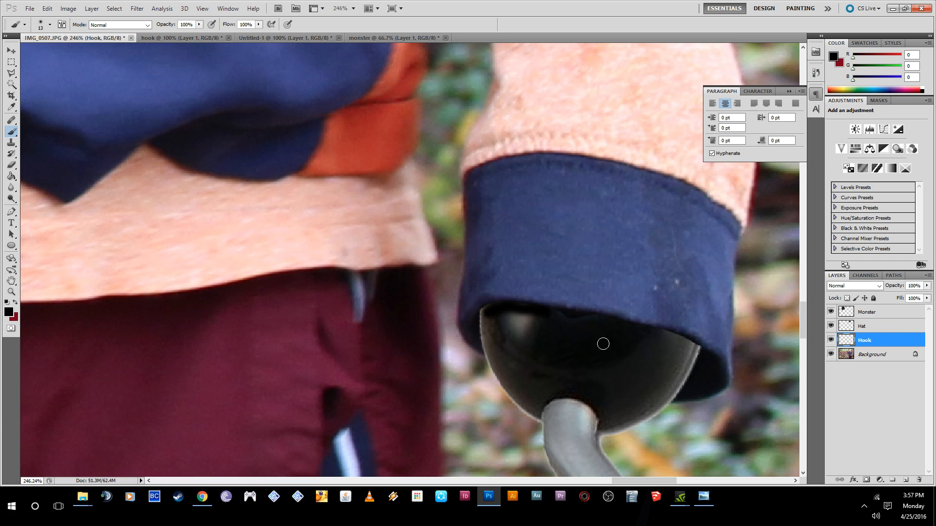
{"action": "key", "text": "ctrl+z"}
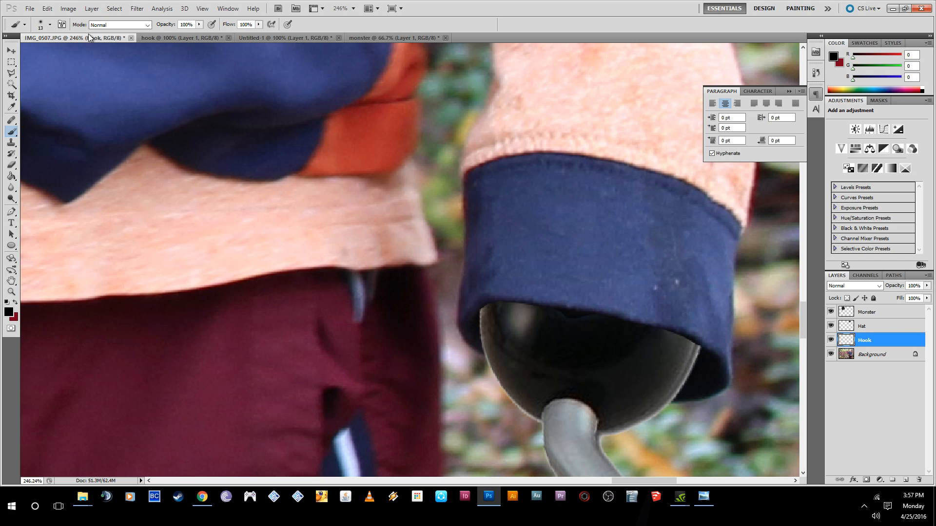
Set the brush opacity to 35% and paint black shading along the hook cup's upper edge beneath the sleeve cuff.
{"action": "left_click", "coordinate": [199, 24]}
{"action": "left_click_drag", "start_coordinate": [197, 36], "coordinate": [168, 38]}
{"action": "left_click", "coordinate": [483, 310]}
{"action": "left_click_drag", "start_coordinate": [503, 305], "coordinate": [530, 308]}
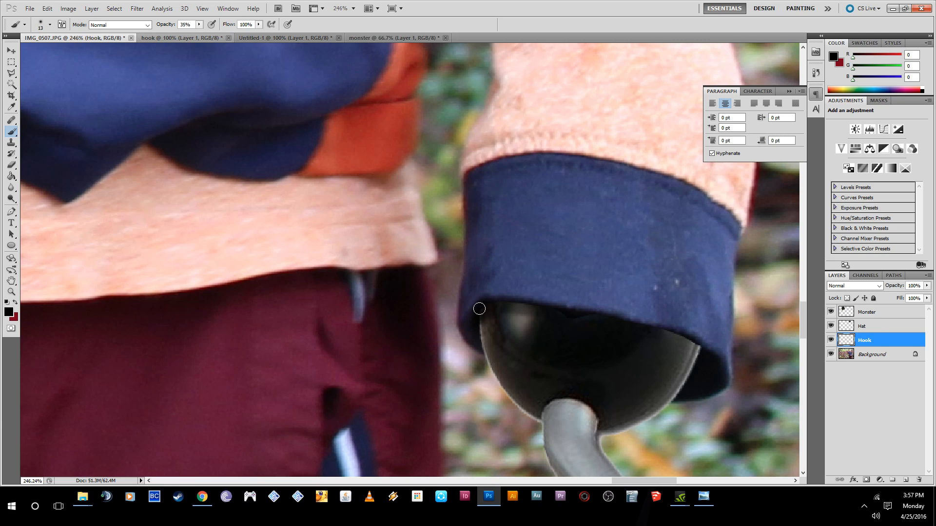
{"action": "left_click_drag", "start_coordinate": [507, 305], "coordinate": [537, 314]}
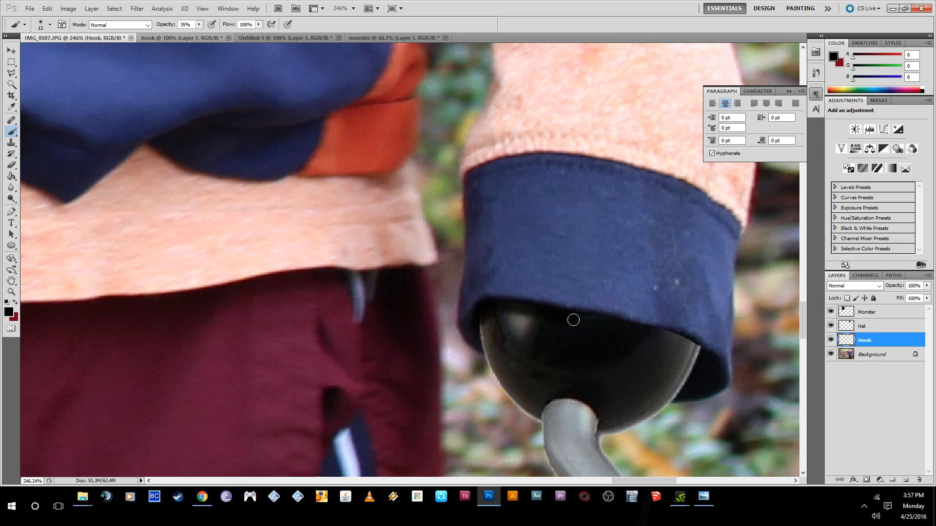
{"action": "left_click_drag", "start_coordinate": [580, 313], "coordinate": [612, 318]}
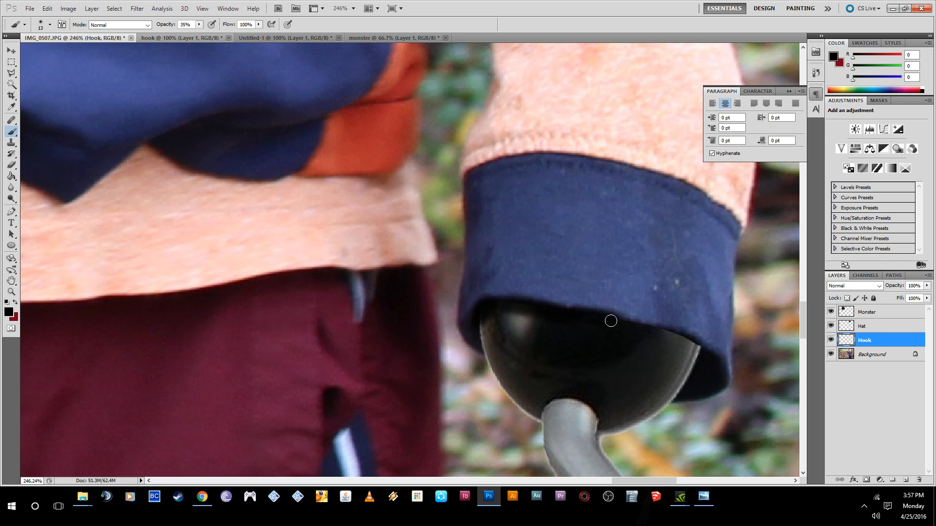
{"action": "left_click_drag", "start_coordinate": [684, 338], "coordinate": [675, 334]}
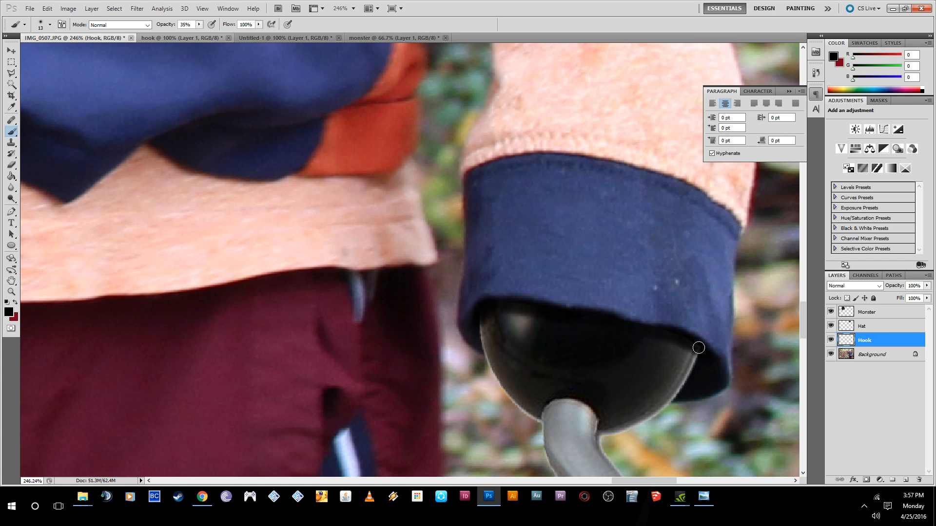
Darken the bright lower rim of the hook's cup on both sides of the metal shank with the 35% black brush.
{"action": "scroll", "coordinate": [672, 336], "scroll_direction": "down", "scroll_amount": 5}
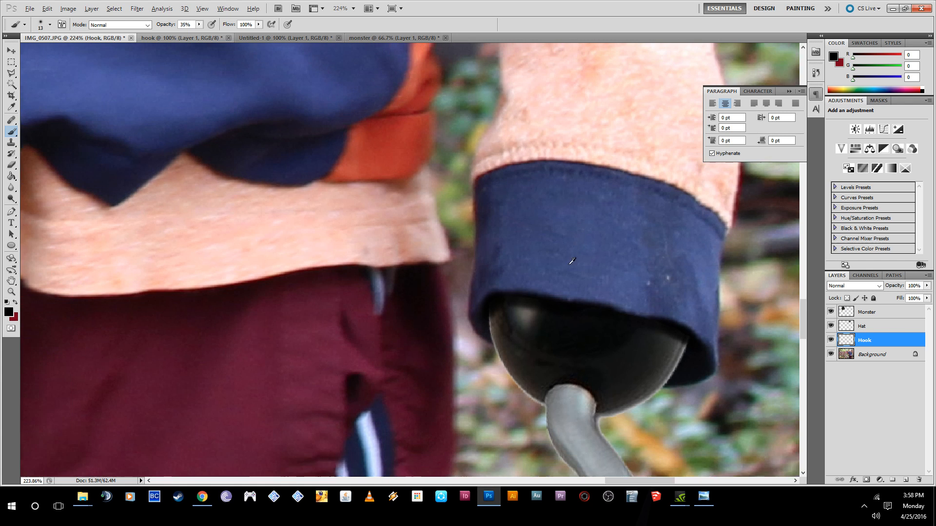
{"action": "scroll", "coordinate": [648, 338], "scroll_direction": "down", "scroll_amount": 5}
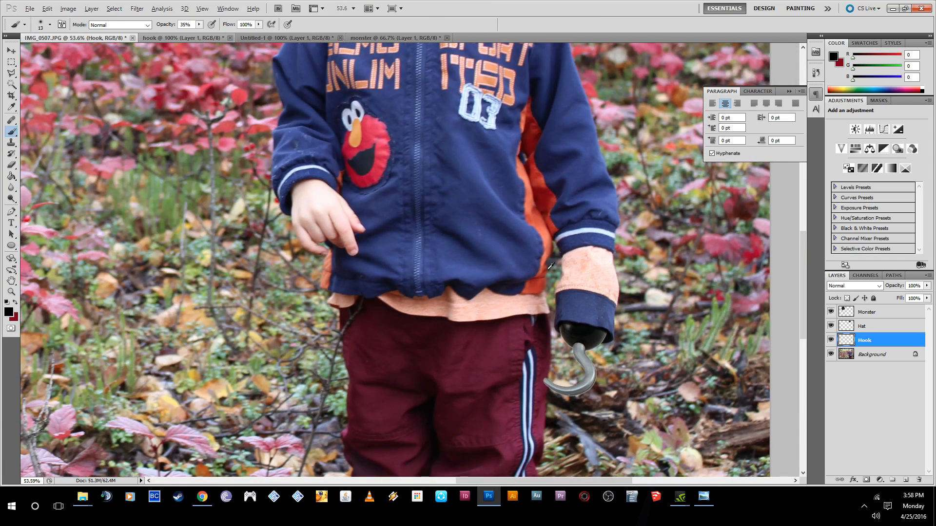
{"action": "scroll", "coordinate": [545, 351], "scroll_direction": "down", "scroll_amount": 2}
{"action": "scroll", "coordinate": [545, 351], "scroll_direction": "up", "scroll_amount": 6}
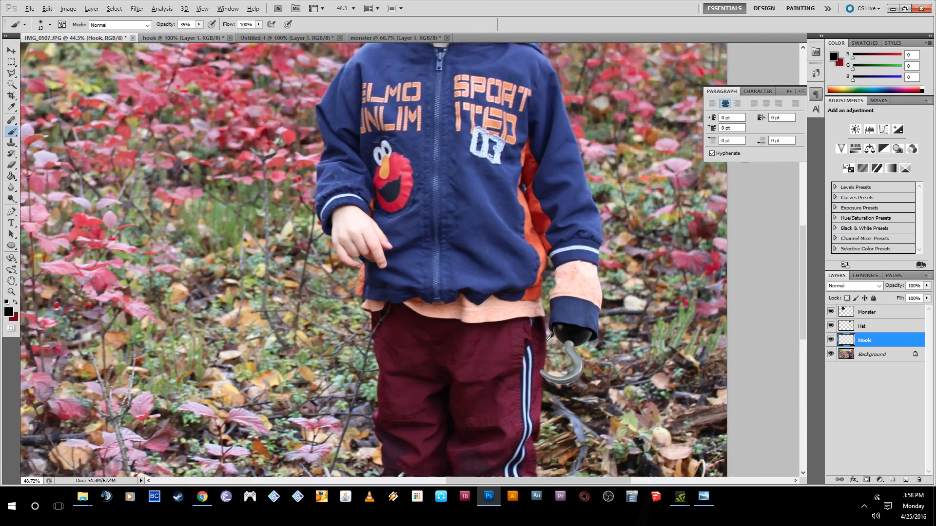
{"action": "scroll", "coordinate": [606, 343], "scroll_direction": "up", "scroll_amount": 2}
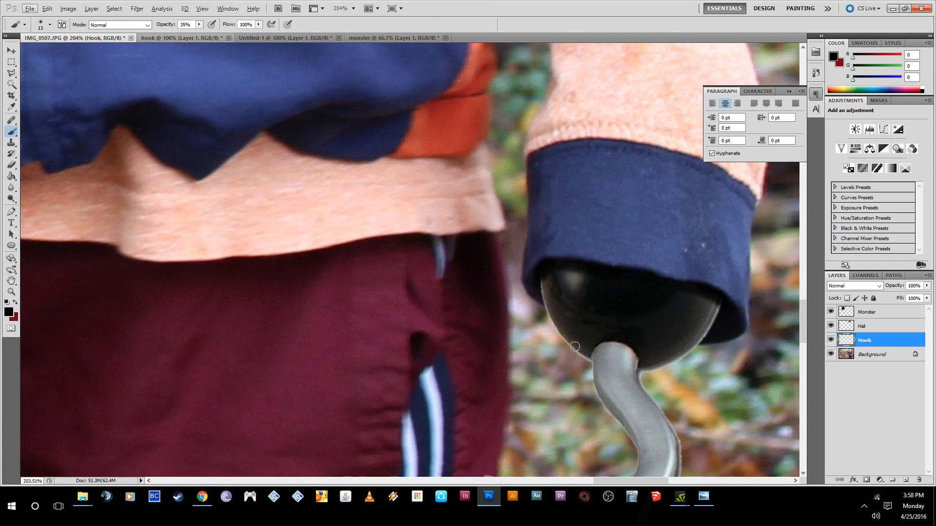
{"action": "mouse_move", "coordinate": [589, 359]}
{"action": "left_mouse_down"}
{"action": "mouse_move", "coordinate": [542, 283]}
{"action": "mouse_move", "coordinate": [552, 321]}
{"action": "mouse_move", "coordinate": [581, 355]}
{"action": "left_mouse_up"}
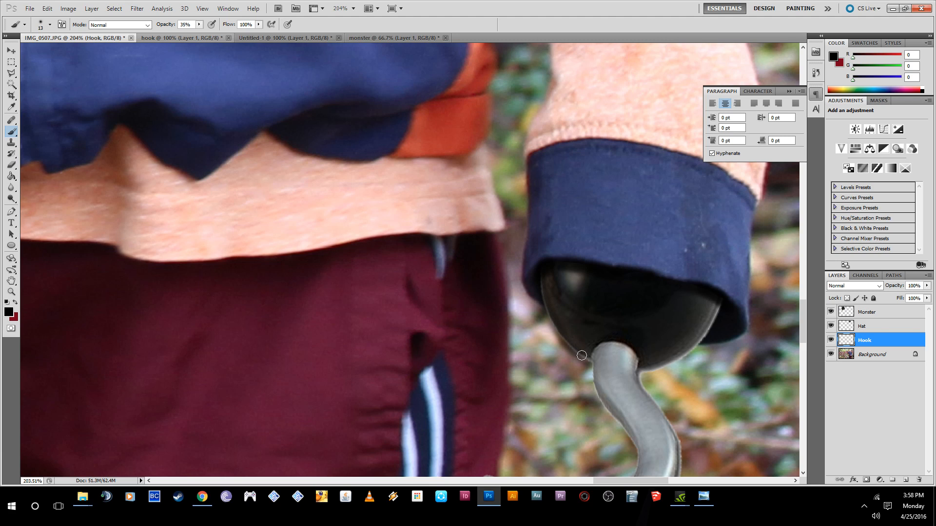
{"action": "mouse_move", "coordinate": [647, 372]}
{"action": "left_mouse_down"}
{"action": "mouse_move", "coordinate": [677, 360]}
{"action": "mouse_move", "coordinate": [718, 304]}
{"action": "mouse_move", "coordinate": [695, 347]}
{"action": "mouse_move", "coordinate": [634, 372]}
{"action": "left_mouse_up"}
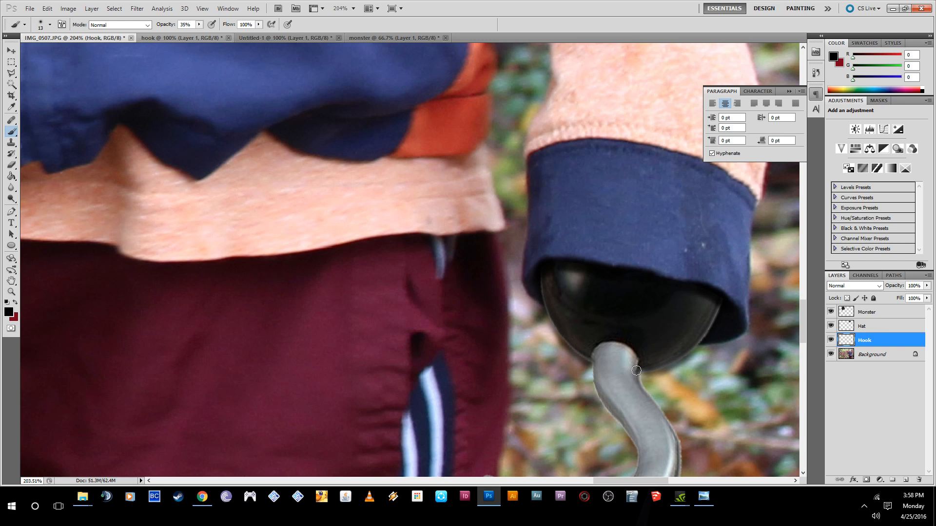
Examine the whole composite and how the pirate hat sits on the child's head.
{"action": "scroll", "coordinate": [581, 336], "scroll_direction": "down", "scroll_amount": 3}
{"action": "scroll", "coordinate": [581, 336], "scroll_direction": "down", "scroll_amount": 5}
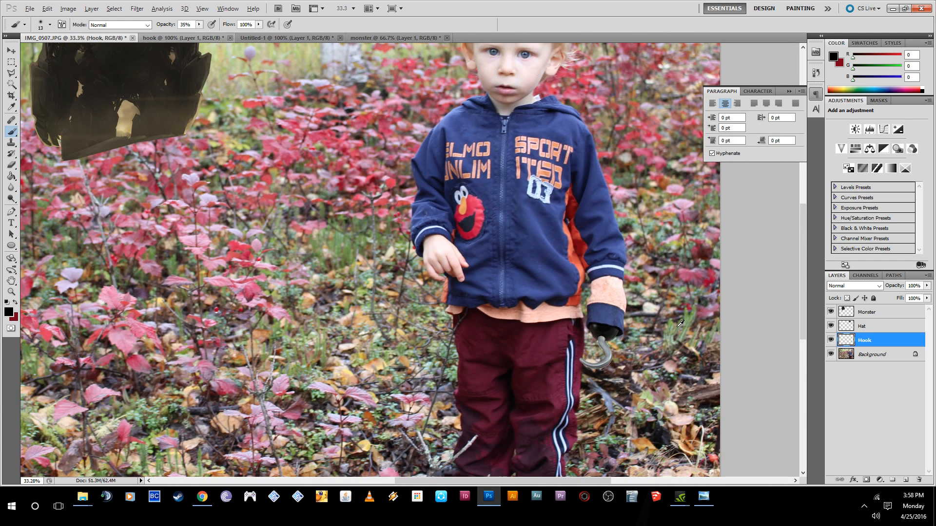
{"action": "scroll", "coordinate": [519, 240], "scroll_direction": "down", "scroll_amount": 1}
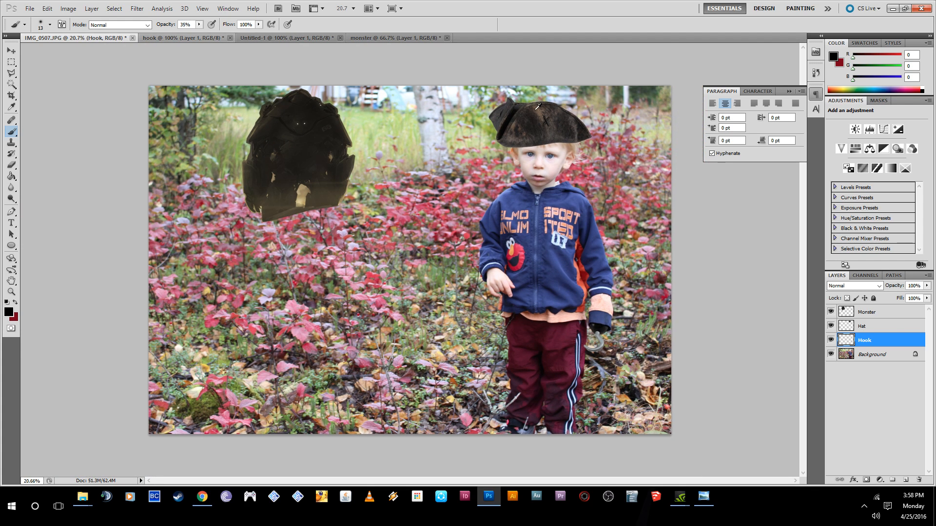
{"action": "scroll", "coordinate": [537, 106], "scroll_direction": "up", "scroll_amount": 1}
{"action": "scroll", "coordinate": [615, 99], "scroll_direction": "up", "scroll_amount": 5}
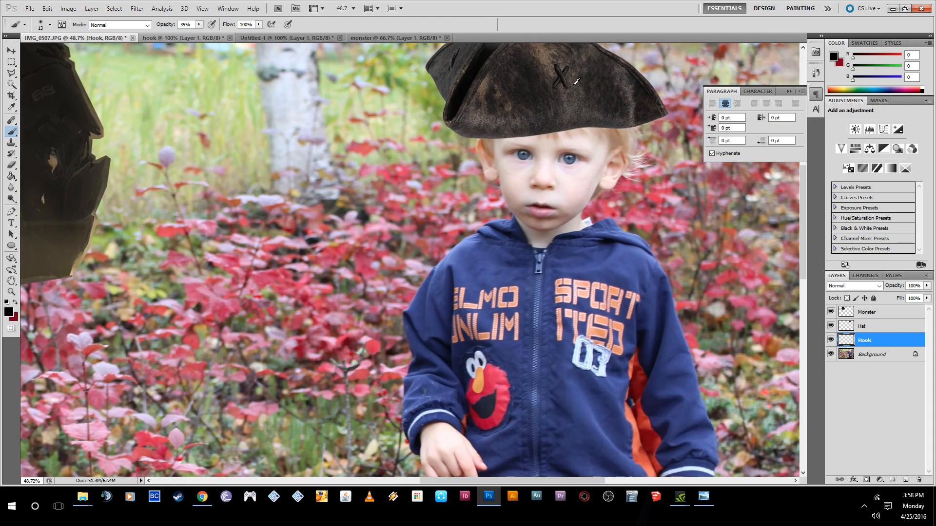
{"action": "scroll", "coordinate": [564, 128], "scroll_direction": "down", "scroll_amount": 4}
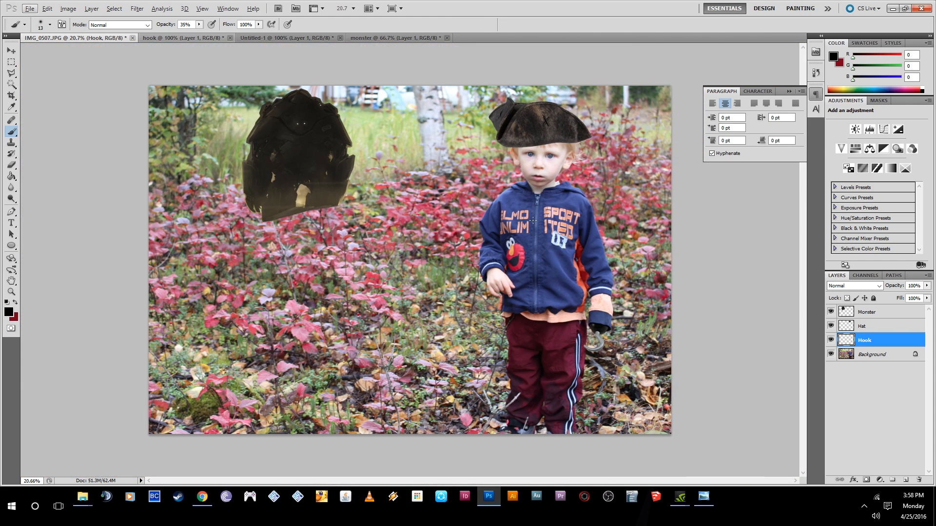
{"action": "scroll", "coordinate": [540, 145], "scroll_direction": "up", "scroll_amount": 6}
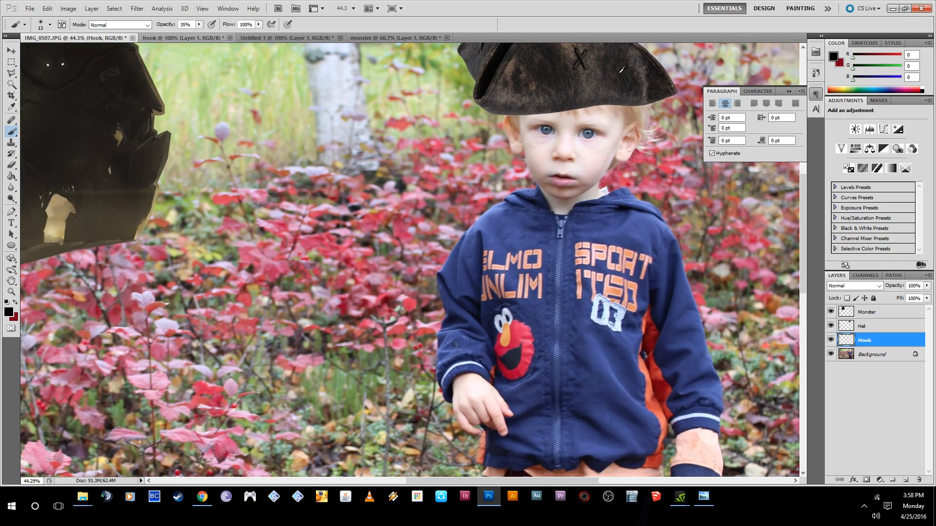
{"action": "scroll", "coordinate": [530, 367], "scroll_direction": "up", "scroll_amount": 4}
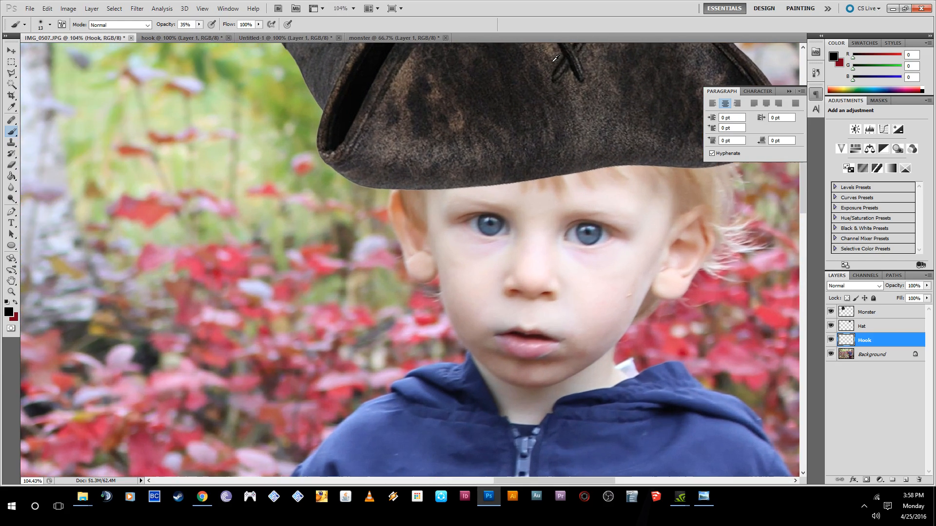
{"action": "scroll", "coordinate": [530, 366], "scroll_direction": "down", "scroll_amount": 3}
{"action": "scroll", "coordinate": [547, 193], "scroll_direction": "up", "scroll_amount": 4}
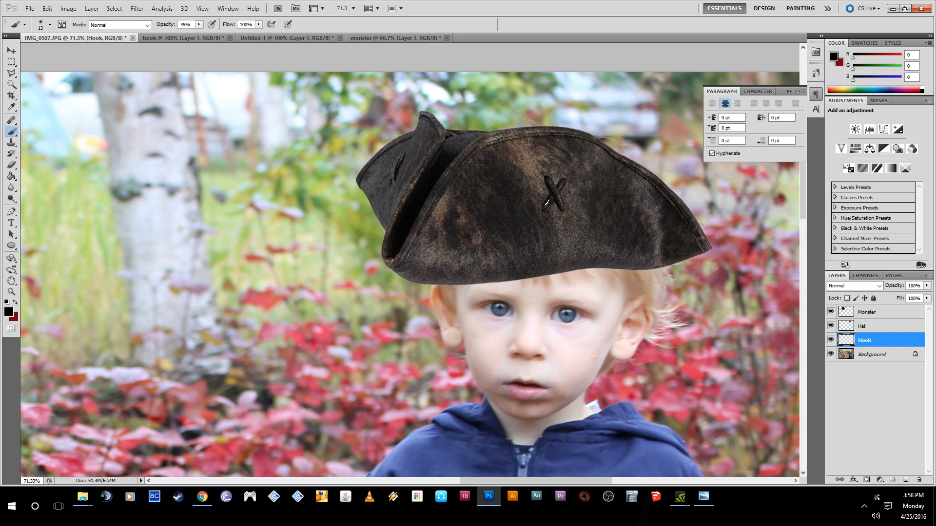
{"action": "scroll", "coordinate": [575, 224], "scroll_direction": "down", "scroll_amount": 2}
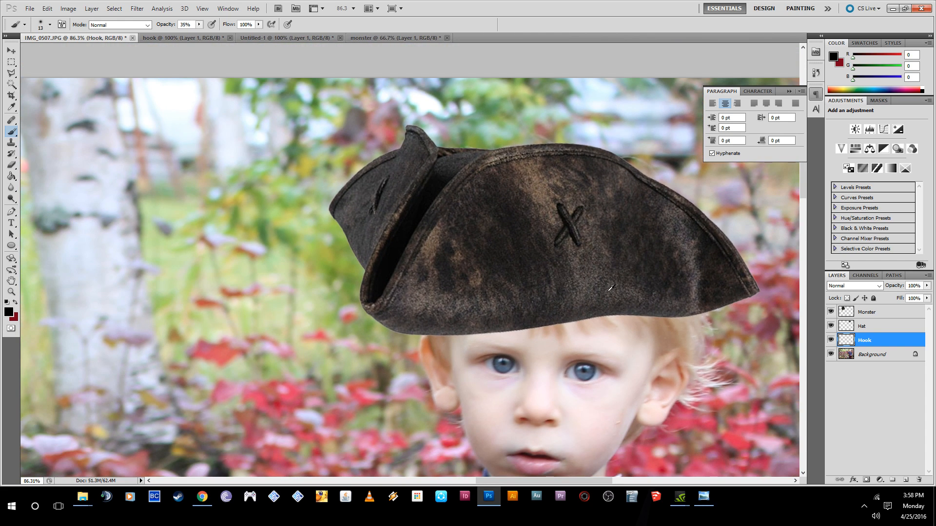
{"action": "scroll", "coordinate": [439, 292], "scroll_direction": "down", "scroll_amount": 3}
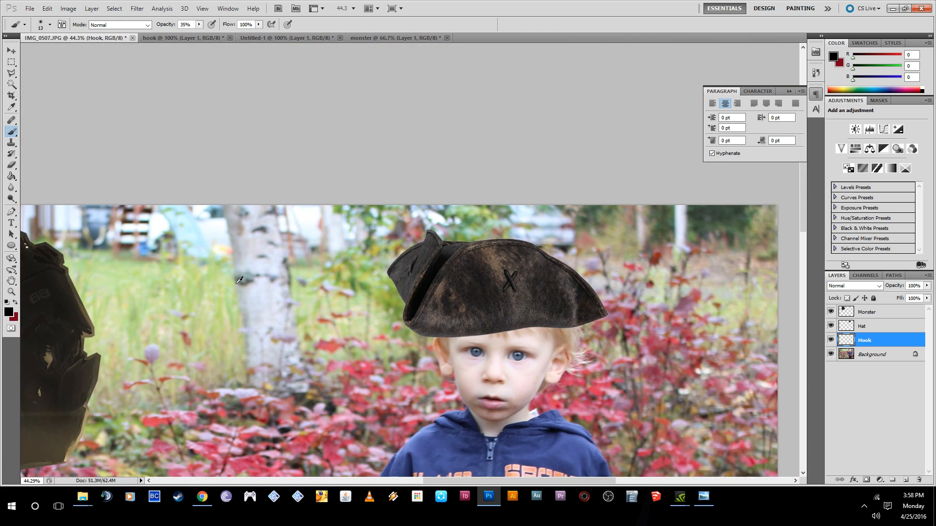
{"action": "scroll", "coordinate": [495, 368], "scroll_direction": "up", "scroll_amount": 2}
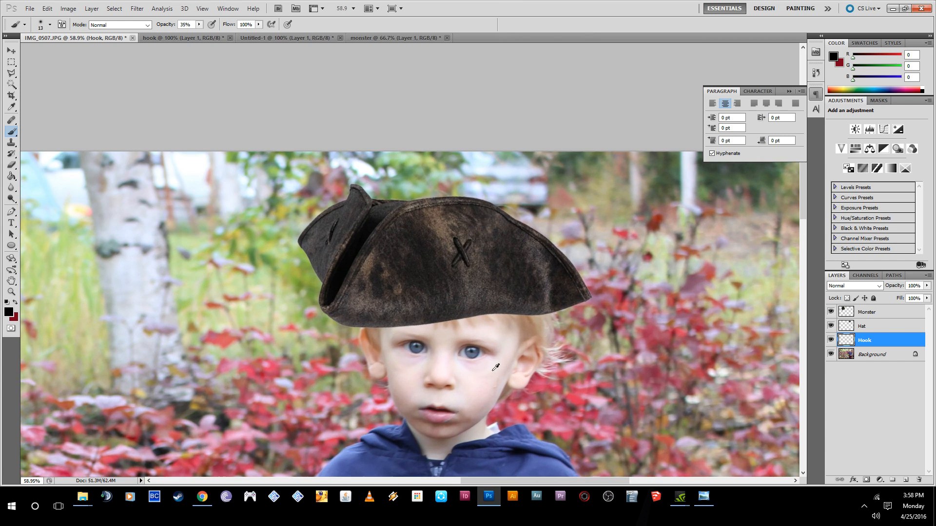
Scale the pirate hat on the Hat layer up to 121% and position it over the child's head.
{"action": "left_click", "coordinate": [11, 50]}
{"action": "left_click", "coordinate": [869, 329]}
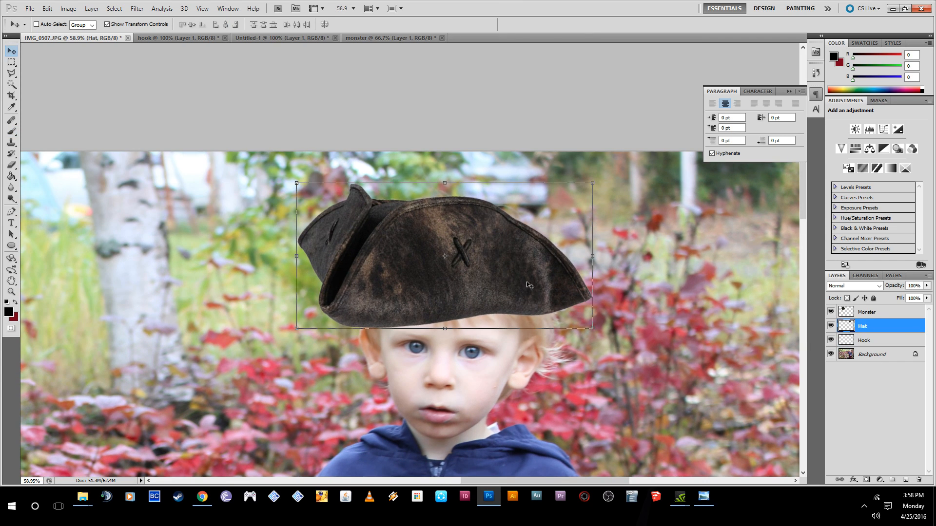
{"action": "left_click_drag", "start_coordinate": [541, 284], "coordinate": [538, 265]}
{"action": "left_click_drag", "start_coordinate": [607, 312], "coordinate": [668, 341]}
{"action": "left_click_drag", "start_coordinate": [535, 283], "coordinate": [502, 262]}
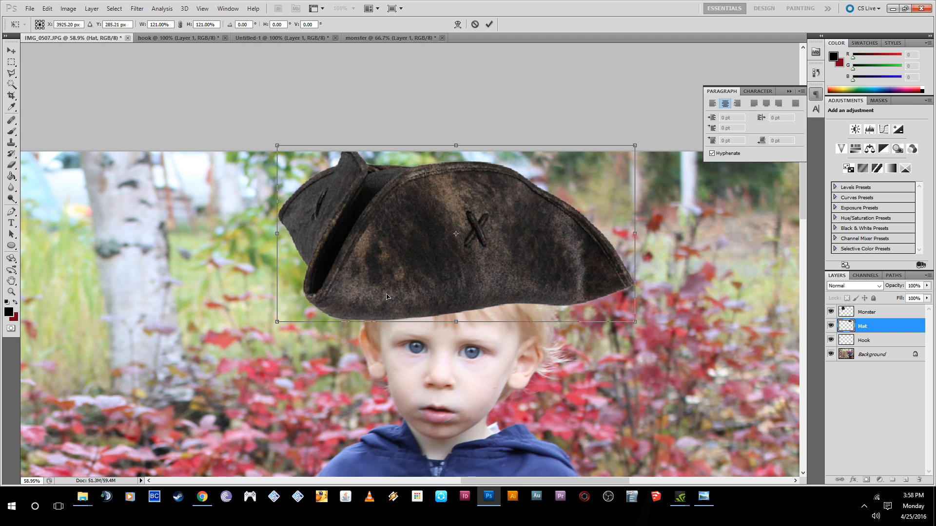
Squash the hat to 118.36% width and 114.98% height, lower it onto the child's forehead and apply the transform.
{"action": "left_click_drag", "start_coordinate": [455, 322], "coordinate": [450, 314]}
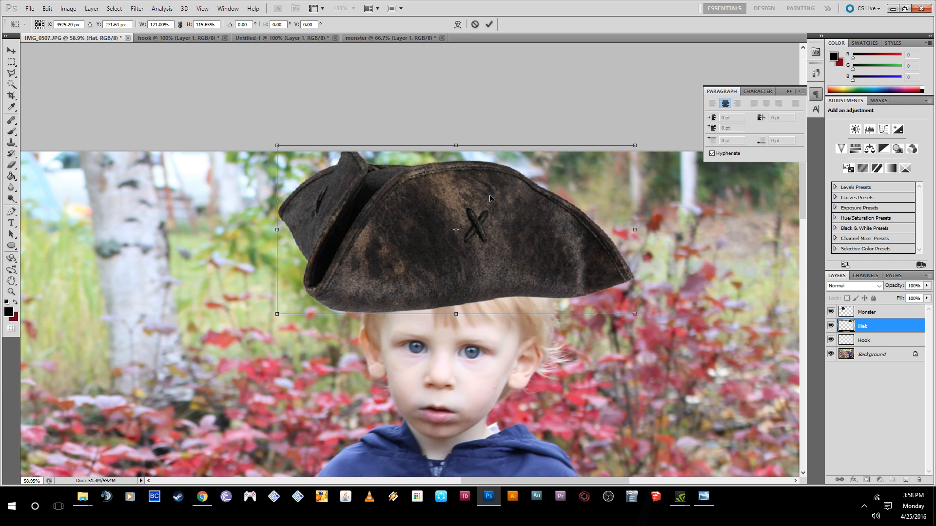
{"action": "left_click_drag", "start_coordinate": [634, 146], "coordinate": [635, 147]}
{"action": "left_click_drag", "start_coordinate": [277, 230], "coordinate": [286, 230]}
{"action": "left_click_drag", "start_coordinate": [565, 290], "coordinate": [572, 311]}
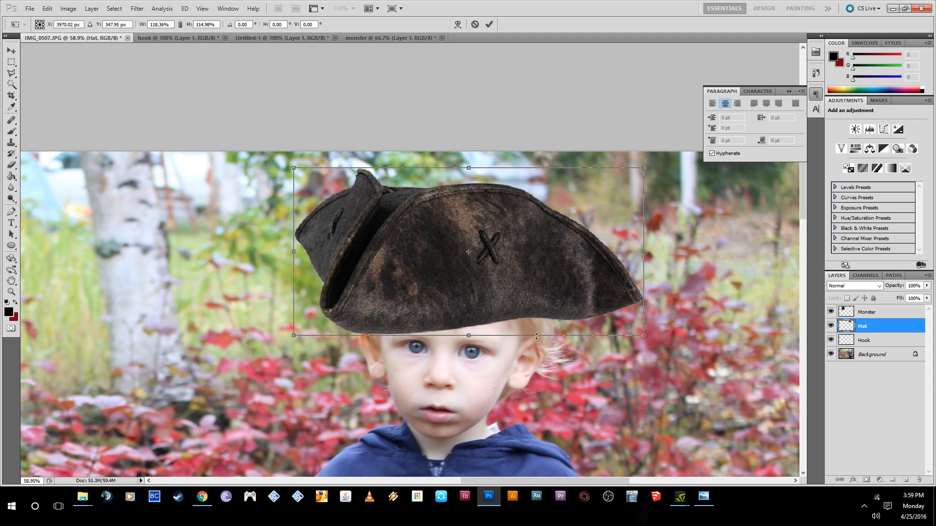
{"action": "scroll", "coordinate": [440, 253], "scroll_direction": "down", "scroll_amount": 3}
{"action": "left_click", "coordinate": [16, 46]}
{"action": "left_click", "coordinate": [440, 188]}
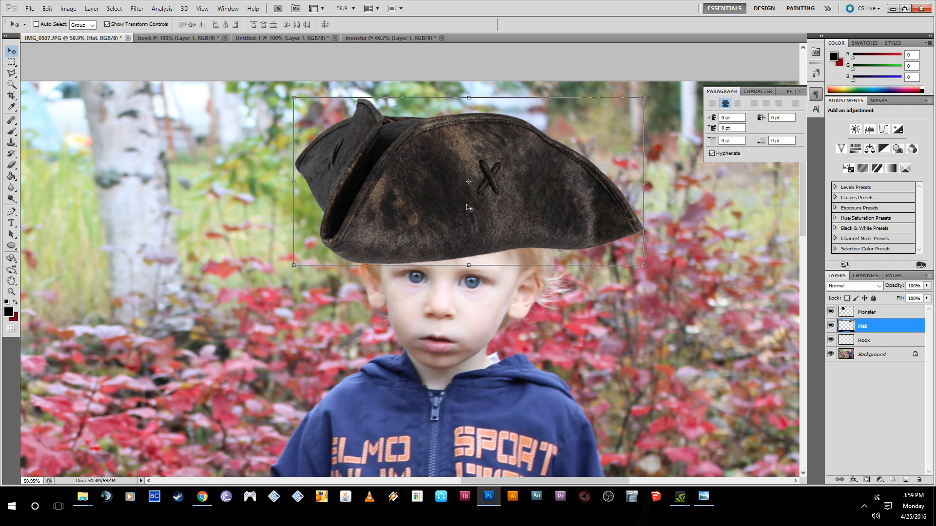
Paint a soft black shadow at 35% opacity under the hat brim across the forehead and hair, using a larger brush.
{"action": "scroll", "coordinate": [471, 262], "scroll_direction": "up", "scroll_amount": 3}
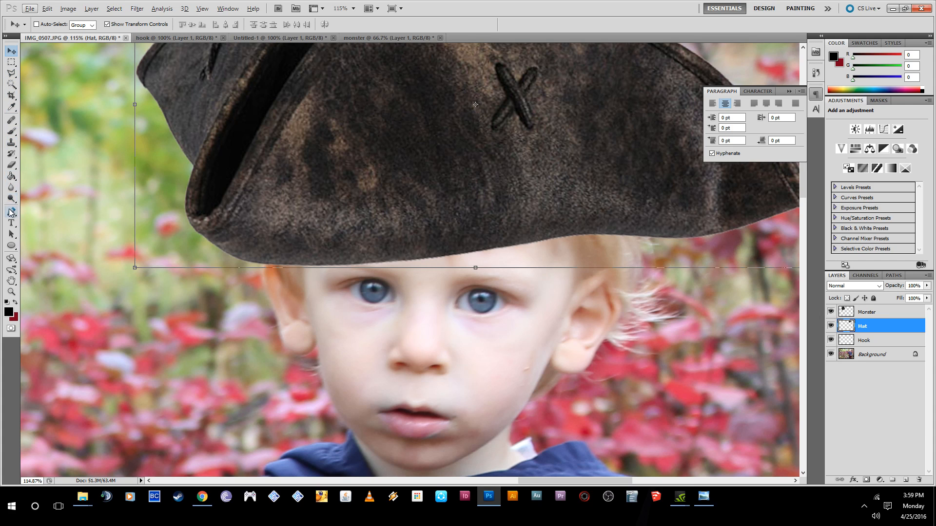
{"action": "left_click", "coordinate": [11, 131]}
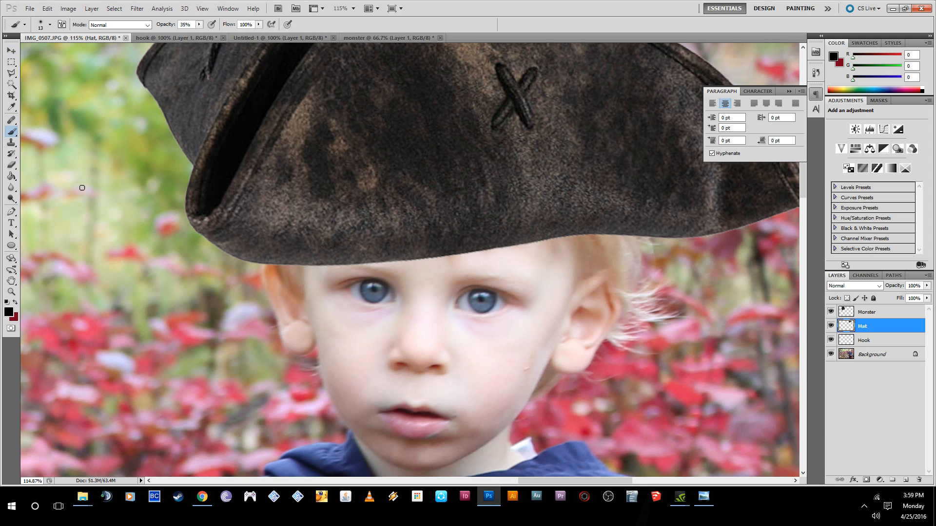
{"action": "left_click", "coordinate": [50, 25]}
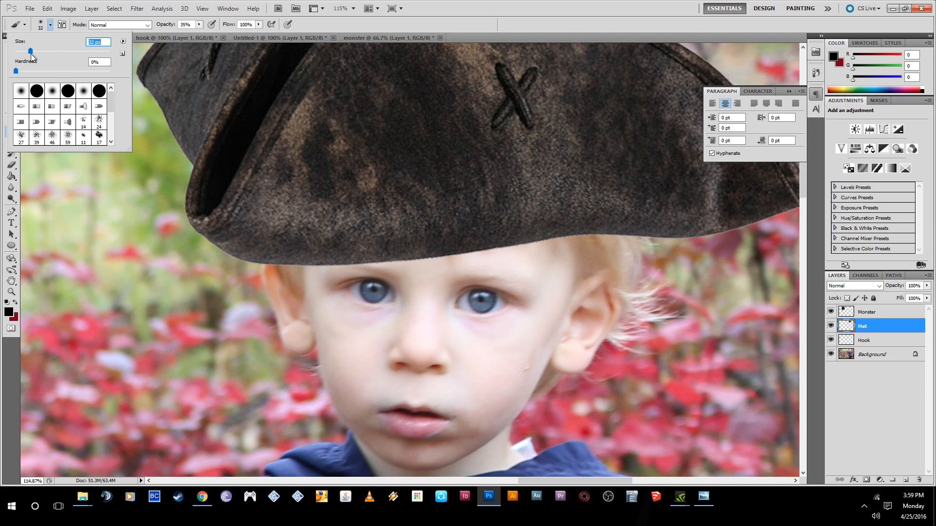
{"action": "left_click_drag", "start_coordinate": [30, 51], "coordinate": [38, 50]}
{"action": "left_click", "coordinate": [312, 269]}
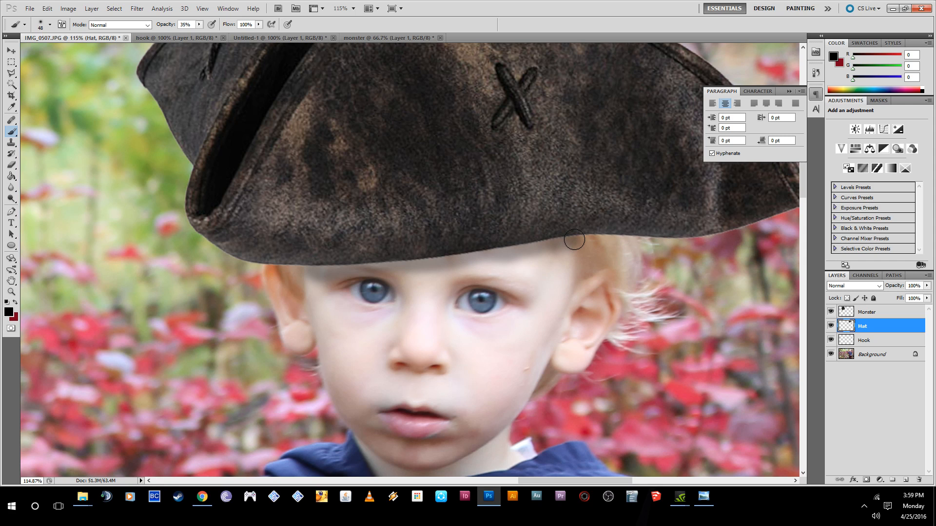
{"action": "mouse_move", "coordinate": [573, 244]}
{"action": "left_mouse_down"}
{"action": "mouse_move", "coordinate": [305, 271]}
{"action": "mouse_move", "coordinate": [312, 285]}
{"action": "mouse_move", "coordinate": [304, 271]}
{"action": "mouse_move", "coordinate": [281, 265]}
{"action": "mouse_move", "coordinate": [317, 288]}
{"action": "mouse_move", "coordinate": [568, 254]}
{"action": "mouse_move", "coordinate": [632, 237]}
{"action": "left_mouse_up"}
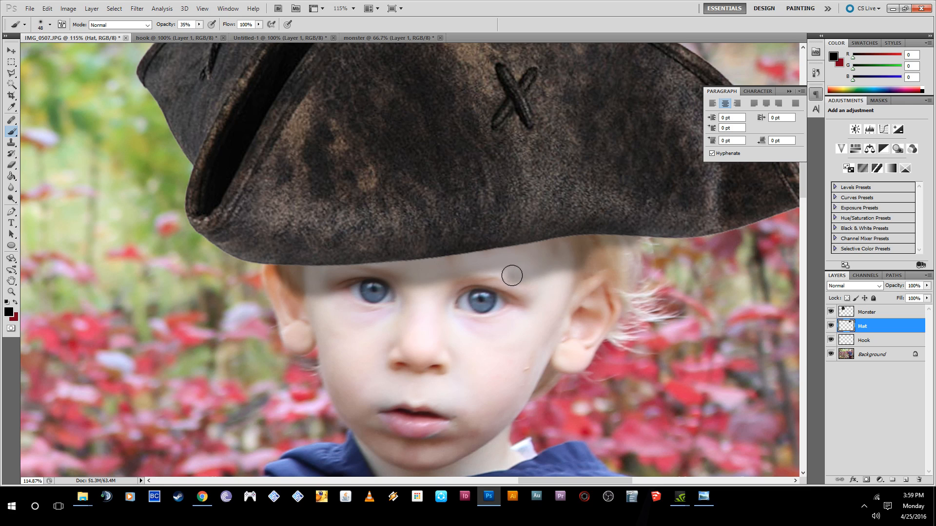
Extend the 35% black shadow down over the child's forehead, eye, cheek and ear on the hat's shaded side.
{"action": "mouse_move", "coordinate": [479, 278]}
{"action": "left_mouse_down"}
{"action": "mouse_move", "coordinate": [413, 292]}
{"action": "mouse_move", "coordinate": [353, 280]}
{"action": "mouse_move", "coordinate": [310, 294]}
{"action": "mouse_move", "coordinate": [409, 302]}
{"action": "mouse_move", "coordinate": [506, 273]}
{"action": "mouse_move", "coordinate": [463, 276]}
{"action": "mouse_move", "coordinate": [392, 312]}
{"action": "mouse_move", "coordinate": [298, 283]}
{"action": "mouse_move", "coordinate": [398, 319]}
{"action": "mouse_move", "coordinate": [477, 284]}
{"action": "mouse_move", "coordinate": [566, 276]}
{"action": "mouse_move", "coordinate": [614, 242]}
{"action": "mouse_move", "coordinate": [638, 243]}
{"action": "mouse_move", "coordinate": [606, 254]}
{"action": "mouse_move", "coordinate": [657, 237]}
{"action": "mouse_move", "coordinate": [449, 302]}
{"action": "mouse_move", "coordinate": [360, 344]}
{"action": "mouse_move", "coordinate": [293, 307]}
{"action": "mouse_move", "coordinate": [267, 278]}
{"action": "mouse_move", "coordinate": [365, 320]}
{"action": "mouse_move", "coordinate": [357, 328]}
{"action": "mouse_move", "coordinate": [304, 304]}
{"action": "mouse_move", "coordinate": [357, 342]}
{"action": "mouse_move", "coordinate": [379, 340]}
{"action": "mouse_move", "coordinate": [355, 345]}
{"action": "mouse_move", "coordinate": [295, 307]}
{"action": "mouse_move", "coordinate": [286, 309]}
{"action": "mouse_move", "coordinate": [299, 328]}
{"action": "mouse_move", "coordinate": [289, 329]}
{"action": "mouse_move", "coordinate": [273, 309]}
{"action": "mouse_move", "coordinate": [273, 277]}
{"action": "left_mouse_up"}
{"action": "scroll", "coordinate": [597, 278], "scroll_direction": "down", "scroll_amount": 2}
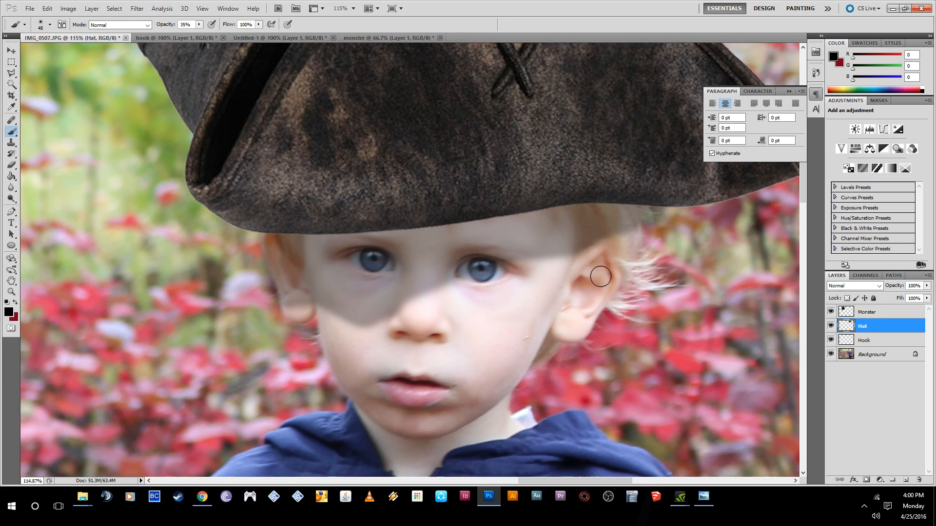
{"action": "scroll", "coordinate": [550, 246], "scroll_direction": "down", "scroll_amount": 3, "text": "alt"}
{"action": "scroll", "coordinate": [547, 243], "scroll_direction": "down", "scroll_amount": 3, "text": "alt"}
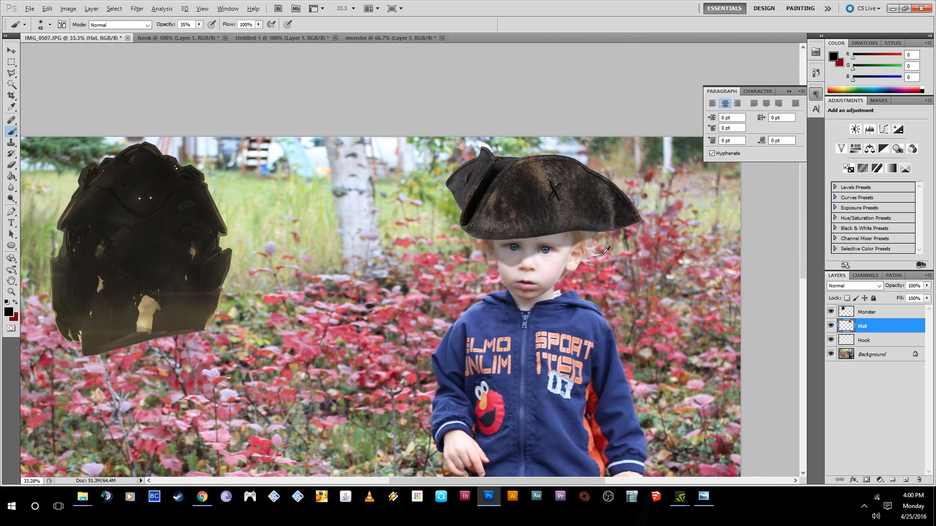
{"action": "scroll", "coordinate": [596, 299], "scroll_direction": "down", "scroll_amount": 1, "text": "alt"}
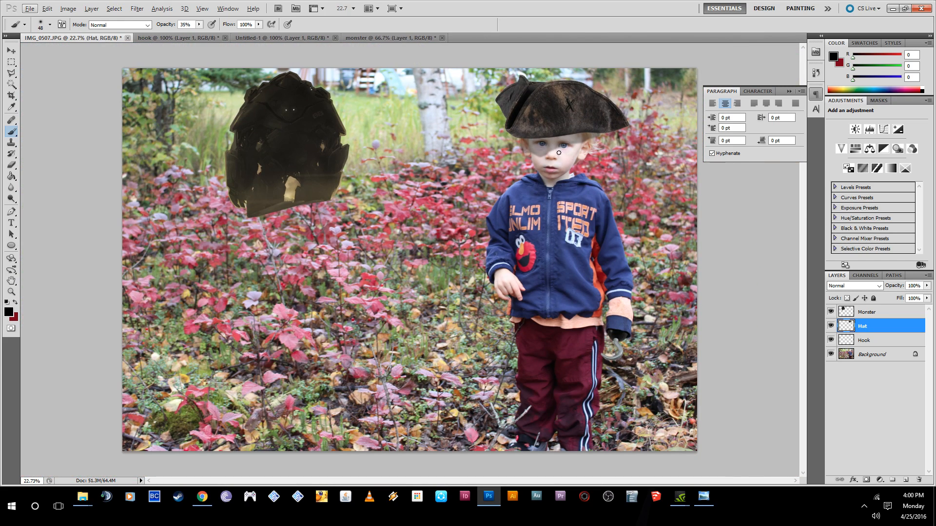
Darken the lower part of the pirate hat along its brim with 35% black brush strokes.
{"action": "scroll", "coordinate": [601, 115], "scroll_direction": "up", "scroll_amount": 6, "text": "alt"}
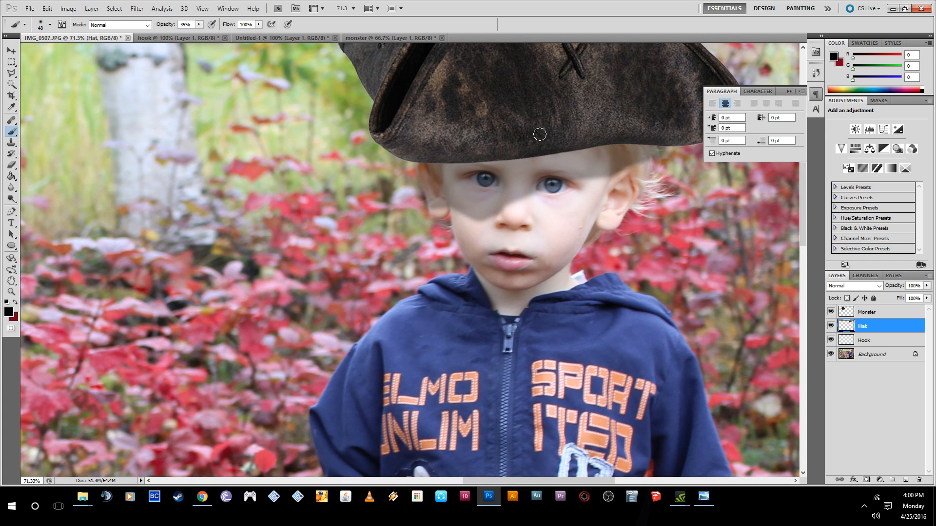
{"action": "mouse_move", "coordinate": [430, 128]}
{"action": "left_mouse_down"}
{"action": "mouse_move", "coordinate": [441, 143]}
{"action": "mouse_move", "coordinate": [426, 121]}
{"action": "mouse_move", "coordinate": [502, 142]}
{"action": "mouse_move", "coordinate": [576, 125]}
{"action": "mouse_move", "coordinate": [536, 146]}
{"action": "left_mouse_up"}
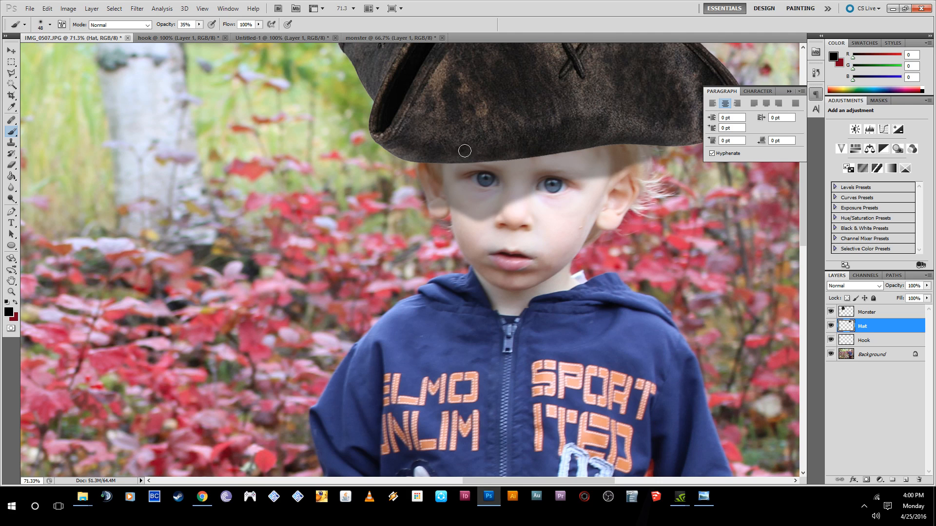
{"action": "mouse_move", "coordinate": [611, 128]}
{"action": "left_mouse_down"}
{"action": "mouse_move", "coordinate": [642, 119]}
{"action": "mouse_move", "coordinate": [632, 130]}
{"action": "mouse_move", "coordinate": [596, 113]}
{"action": "mouse_move", "coordinate": [543, 130]}
{"action": "mouse_move", "coordinate": [619, 123]}
{"action": "mouse_move", "coordinate": [650, 130]}
{"action": "mouse_move", "coordinate": [597, 139]}
{"action": "mouse_move", "coordinate": [687, 137]}
{"action": "mouse_move", "coordinate": [647, 136]}
{"action": "mouse_move", "coordinate": [672, 136]}
{"action": "left_mouse_up"}
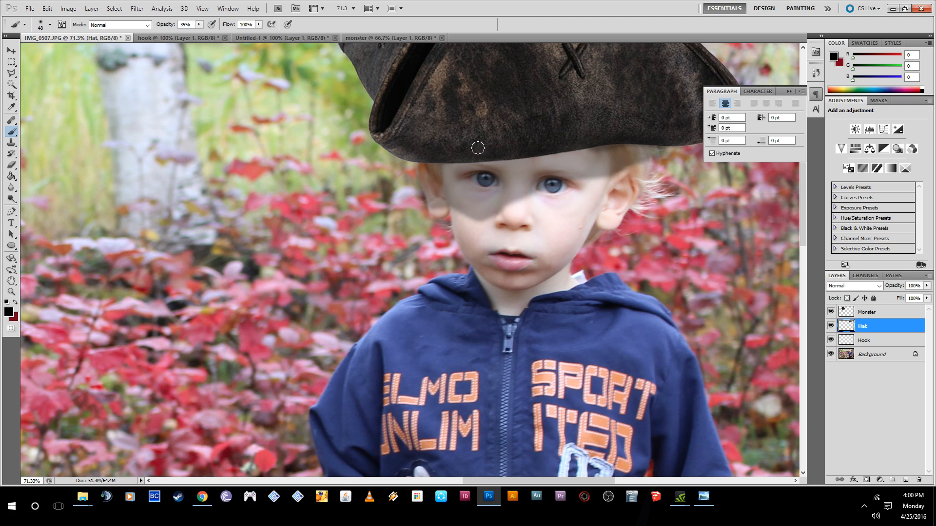
Take the Blur tool at 50% strength, enlarge its brush to 65 px and soften the hat brim's lower-left edge.
{"action": "scroll", "coordinate": [396, 138], "scroll_direction": "up", "scroll_amount": 4}
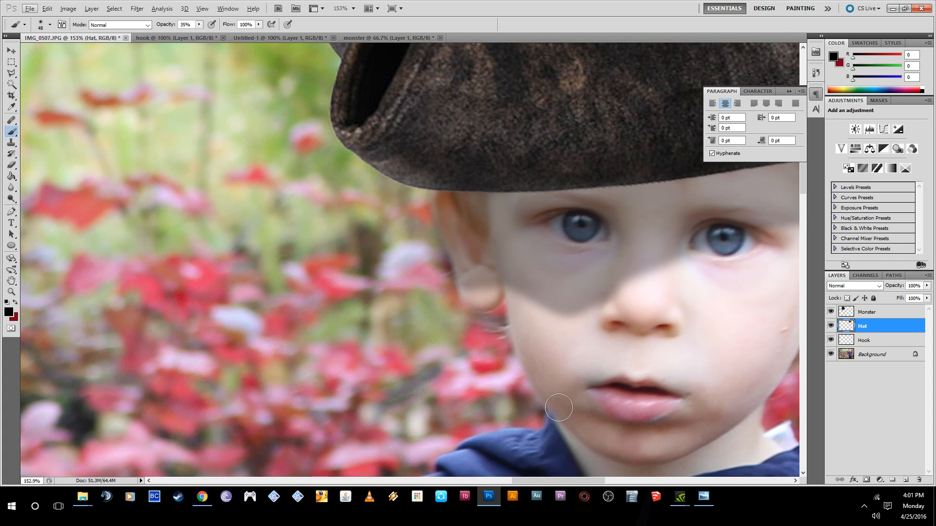
{"action": "left_click", "coordinate": [10, 188]}
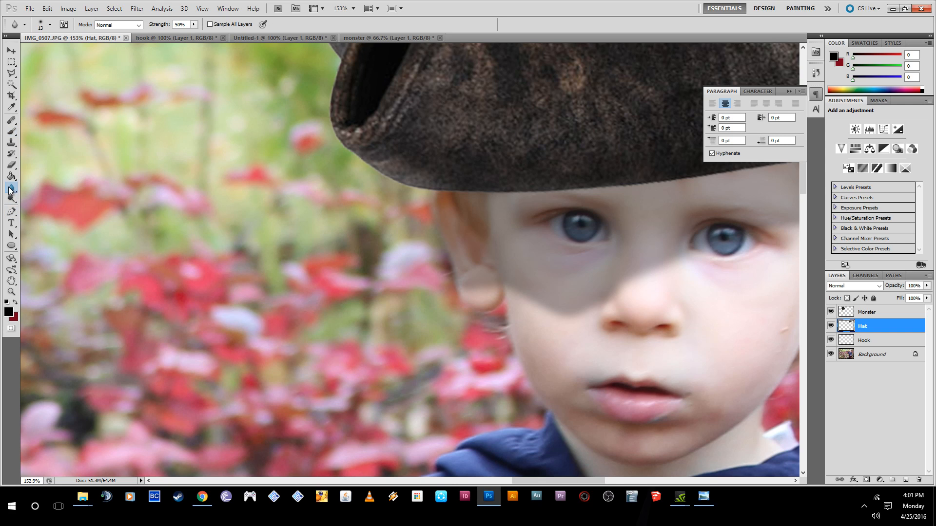
{"action": "left_click", "coordinate": [14, 191]}
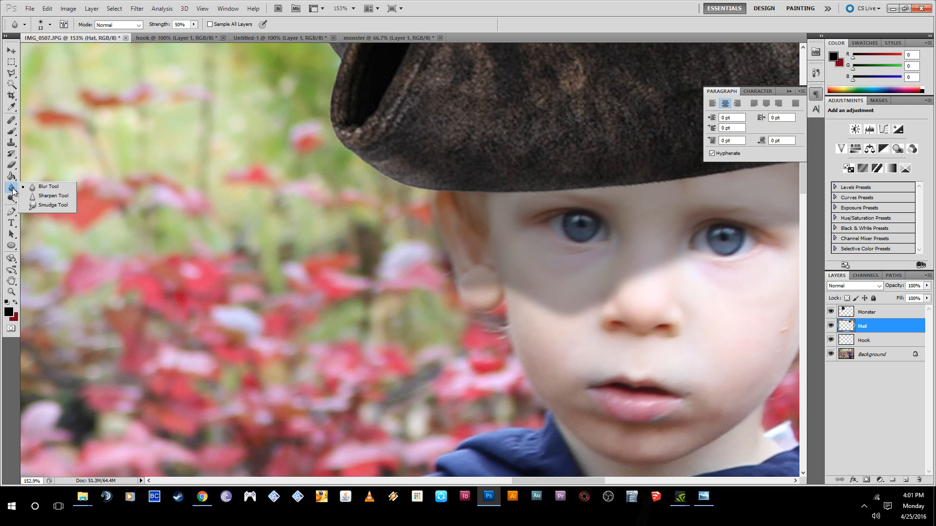
{"action": "left_click", "coordinate": [49, 188]}
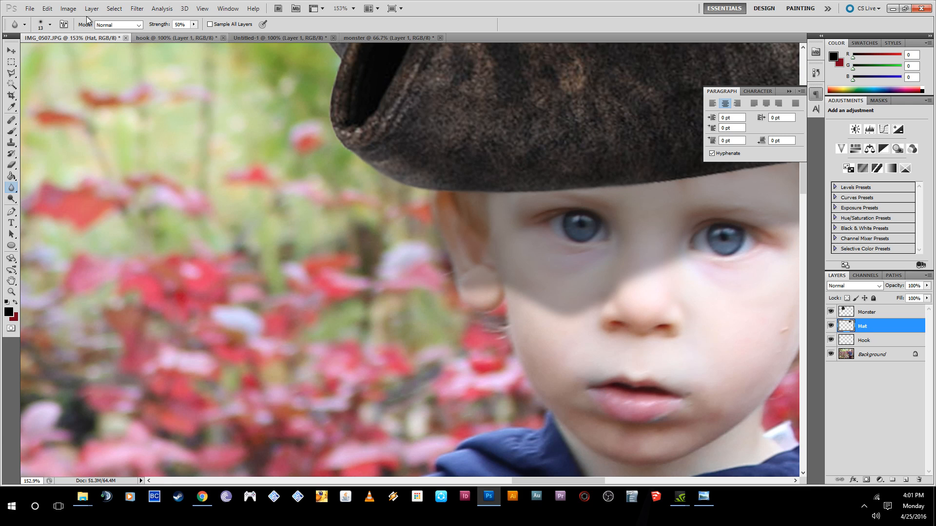
{"action": "left_click", "coordinate": [49, 24]}
{"action": "left_click_drag", "start_coordinate": [21, 52], "coordinate": [26, 52]}
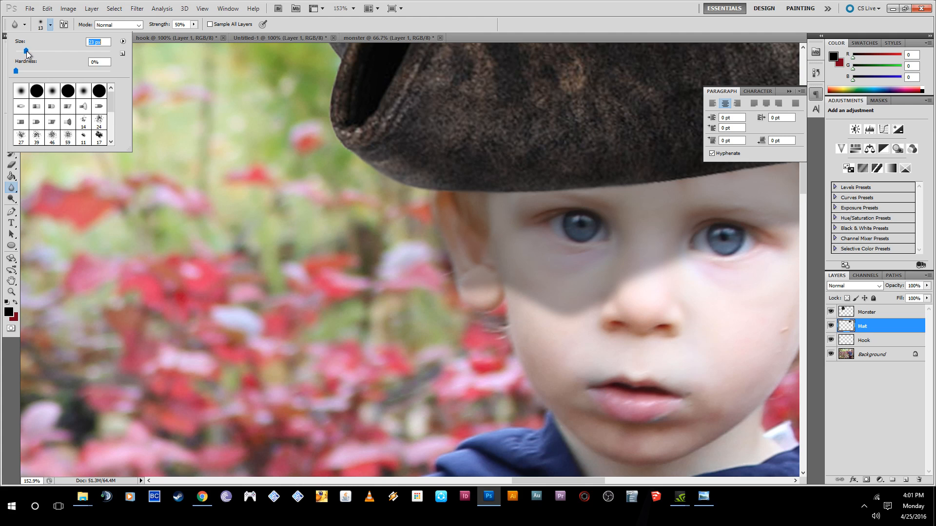
{"action": "left_click", "coordinate": [341, 140]}
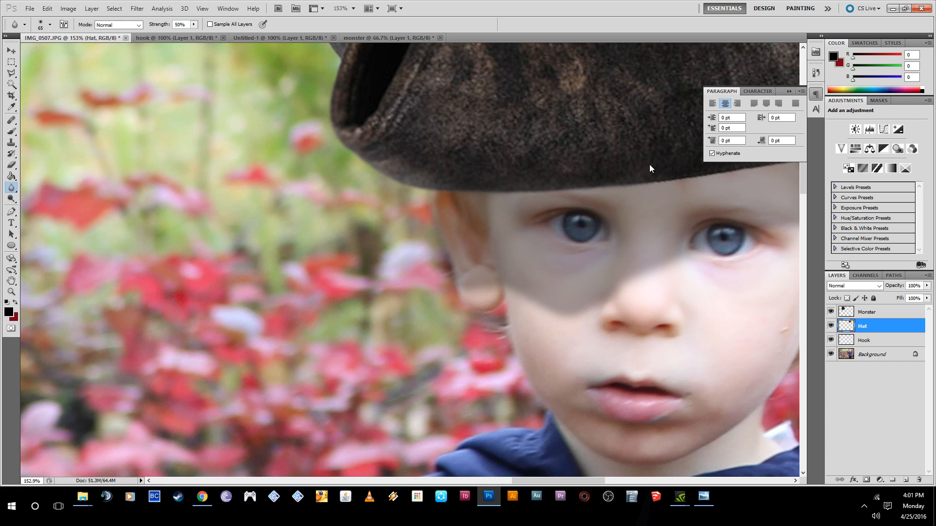
Blur the rest of the hat's lower edge across the forehead and out to the right tip.
{"action": "left_click_drag", "start_coordinate": [655, 168], "coordinate": [440, 211]}
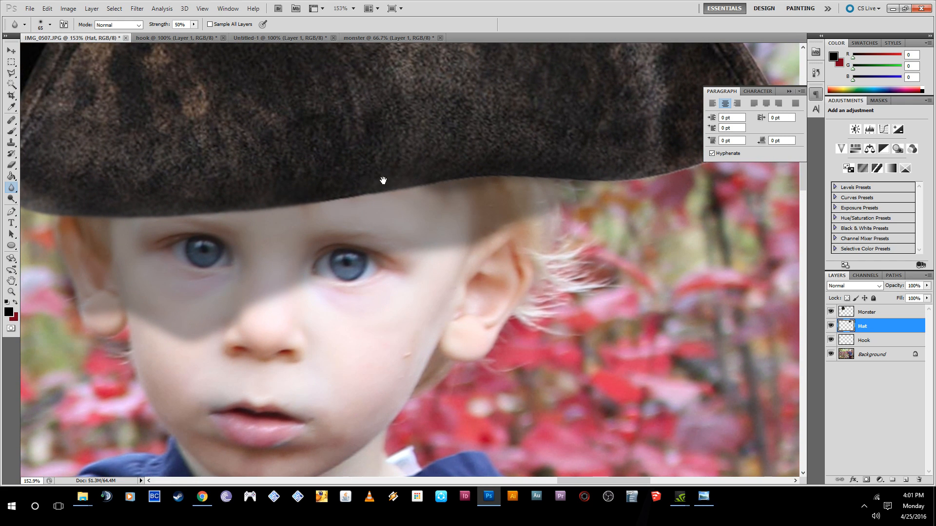
{"action": "left_click_drag", "start_coordinate": [311, 192], "coordinate": [517, 177]}
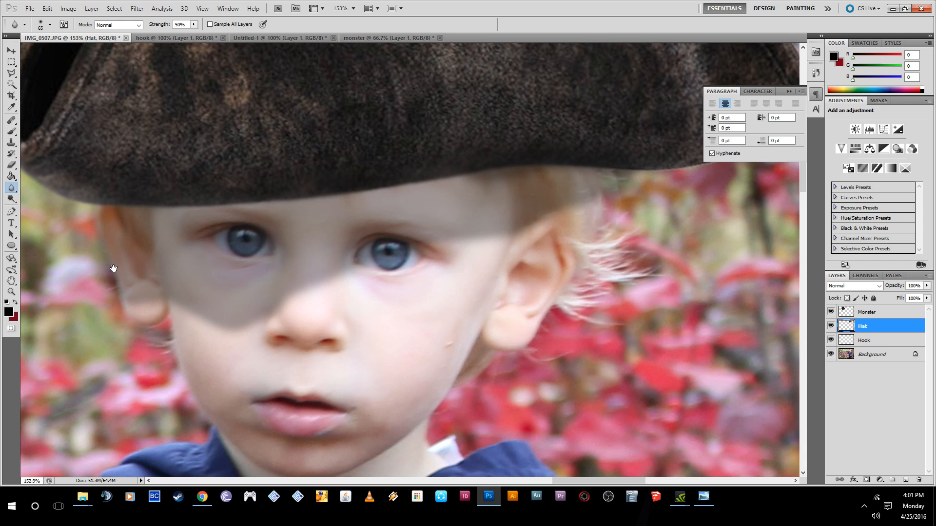
{"action": "left_click_drag", "start_coordinate": [480, 196], "coordinate": [273, 257]}
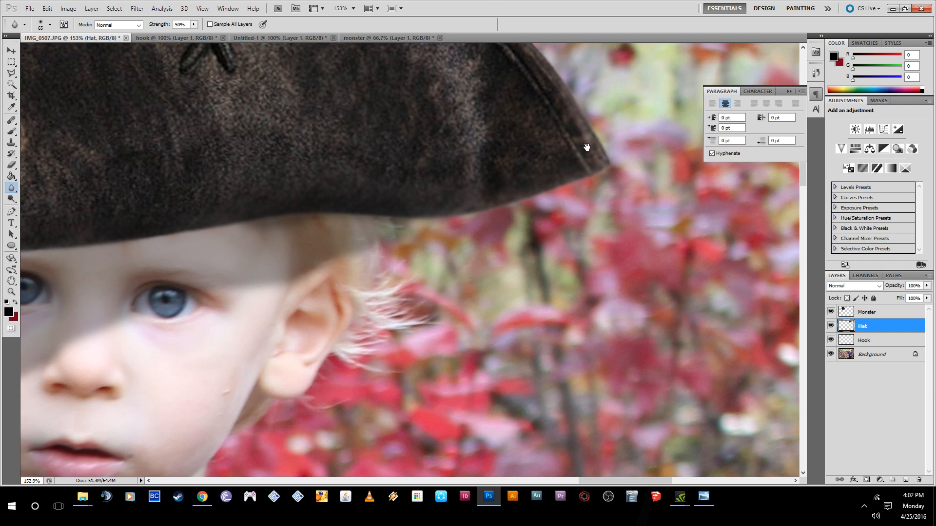
{"action": "scroll", "coordinate": [577, 222], "scroll_direction": "down", "scroll_amount": 5}
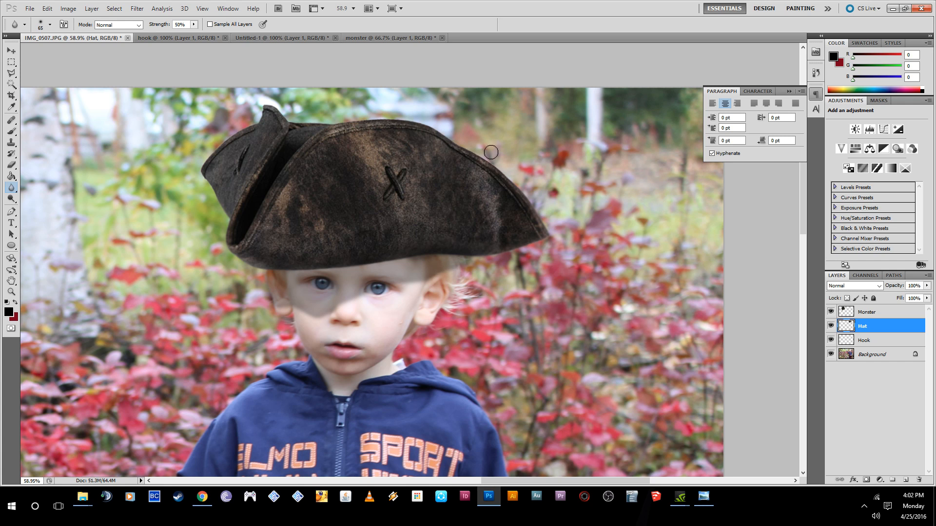
Examine how the softened hat edges and the face shadow blend into the whole composite.
{"action": "scroll", "coordinate": [463, 276], "scroll_direction": "down", "scroll_amount": 2}
{"action": "scroll", "coordinate": [463, 276], "scroll_direction": "down", "scroll_amount": 3}
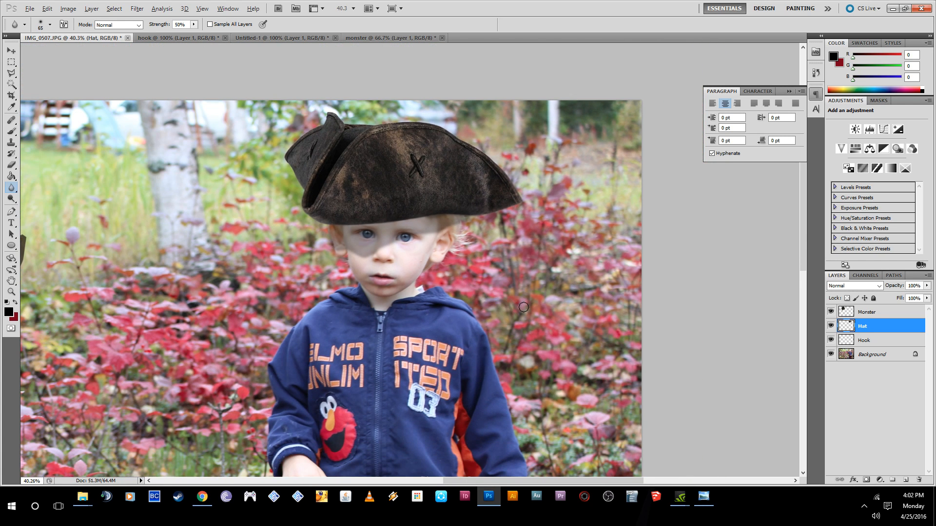
{"action": "scroll", "coordinate": [470, 251], "scroll_direction": "up", "scroll_amount": 4}
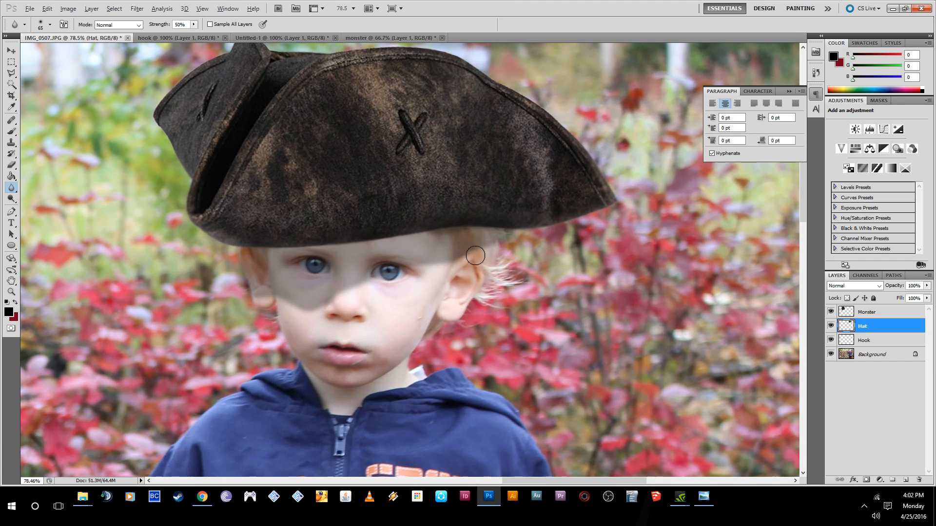
{"action": "left_click", "coordinate": [11, 50]}
{"action": "left_click_drag", "start_coordinate": [361, 168], "coordinate": [333, 163]}
{"action": "scroll", "coordinate": [584, 304], "scroll_direction": "down", "scroll_amount": 5}
{"action": "scroll", "coordinate": [585, 303], "scroll_direction": "down", "scroll_amount": 9}
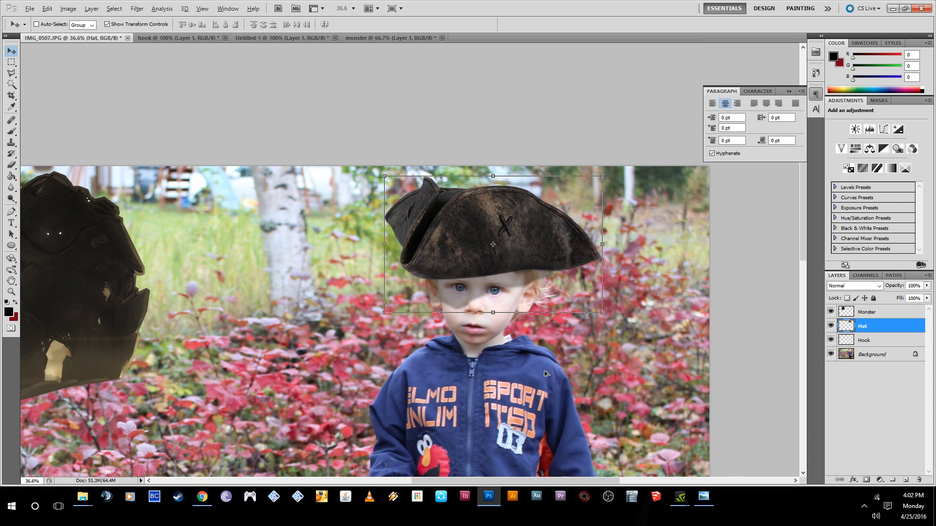
{"action": "key", "text": "alt"}
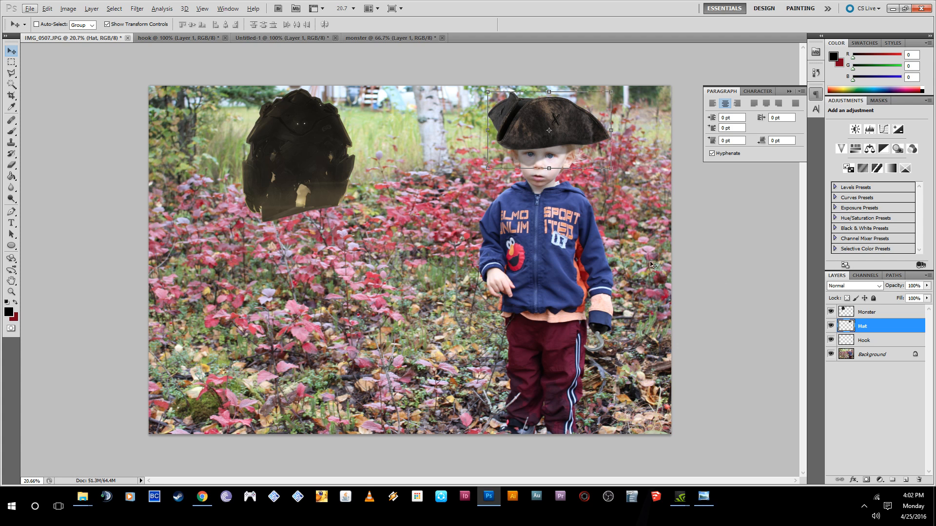
Make the Monster layer active and compare its leftover background gaps with the original monster image.
{"action": "left_click", "coordinate": [869, 314]}
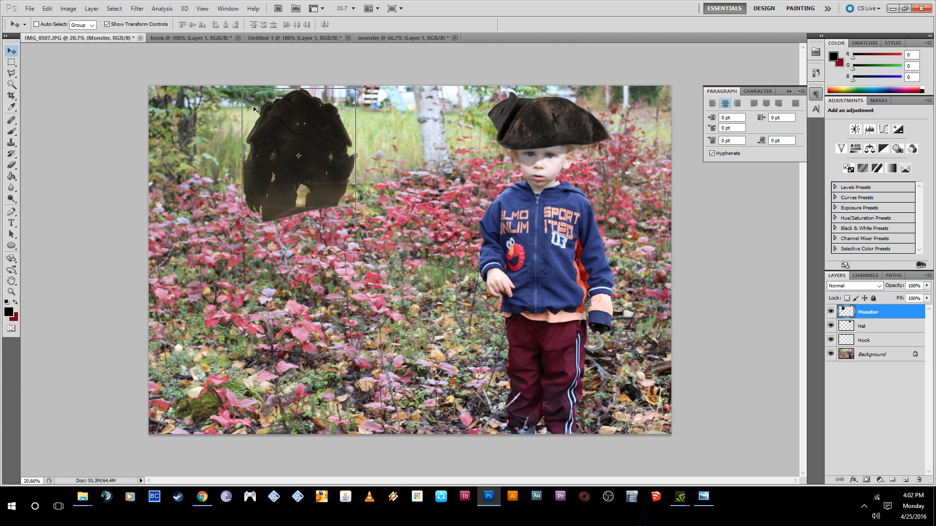
{"action": "scroll", "coordinate": [285, 149], "scroll_direction": "up", "scroll_amount": 12}
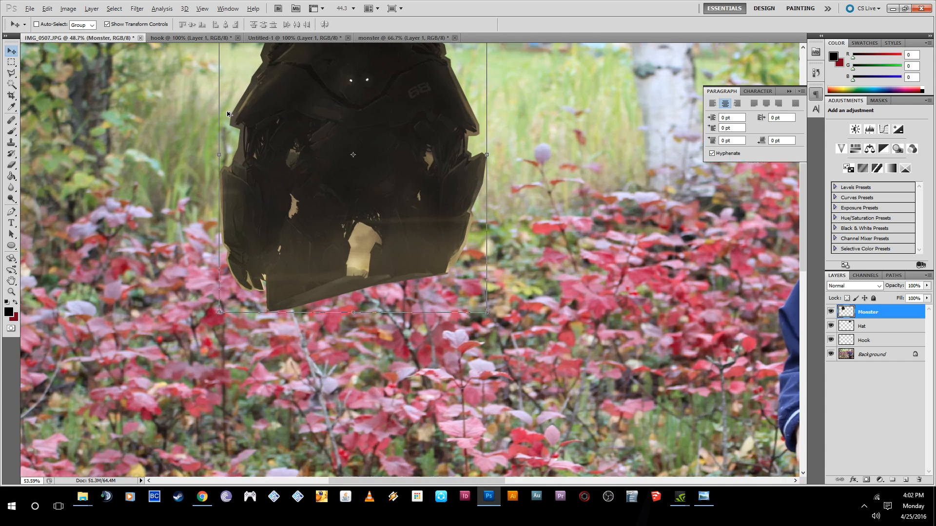
{"action": "key", "text": "alt"}
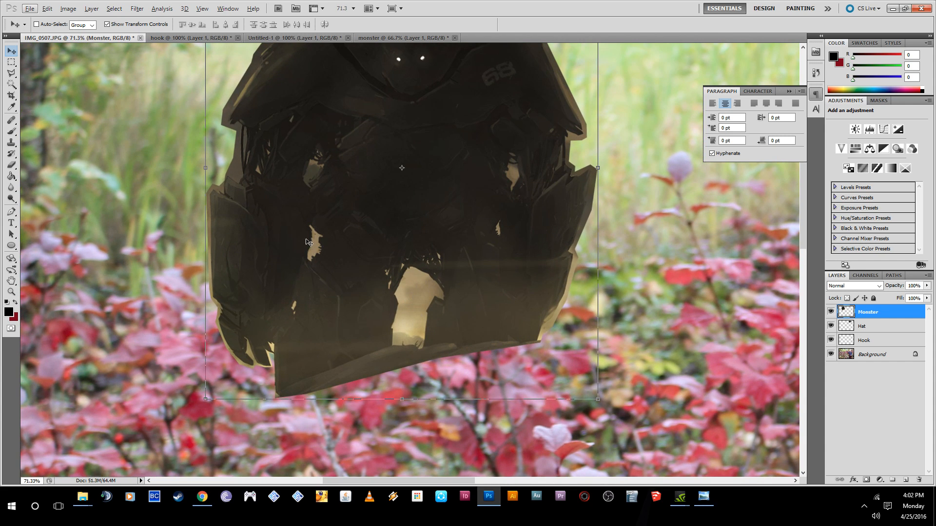
{"action": "left_click", "coordinate": [405, 39]}
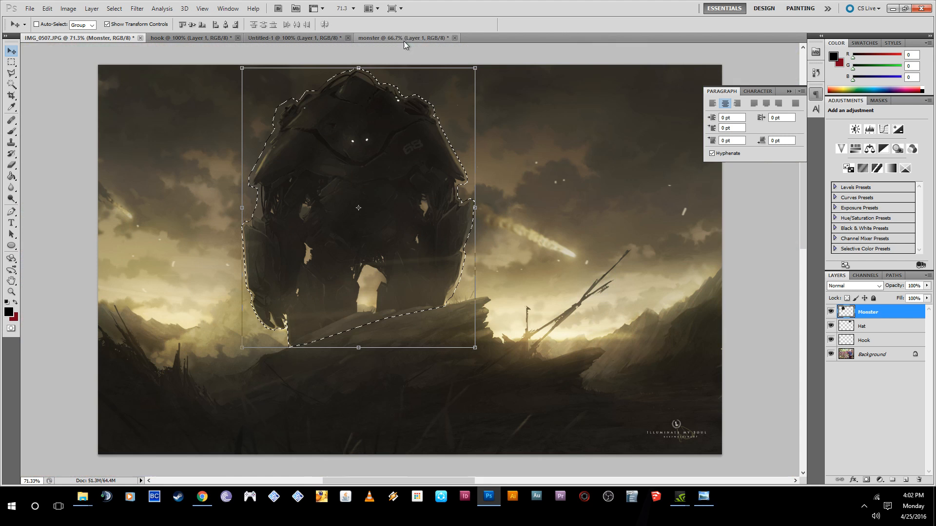
{"action": "left_click", "coordinate": [86, 38]}
{"action": "scroll", "coordinate": [416, 308], "scroll_direction": "up", "scroll_amount": 5}
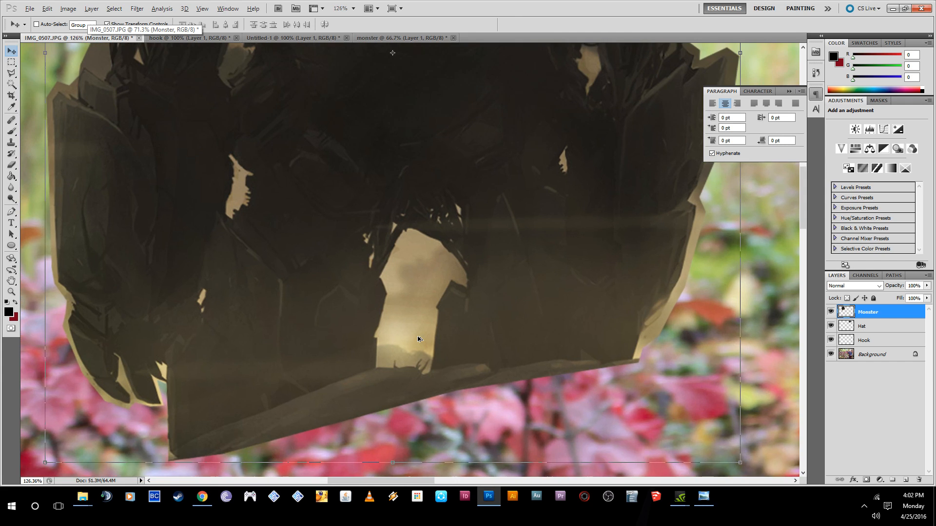
Outline the large tan gap between the monster's legs with the Polygonal Lasso and delete it from the Monster layer.
{"action": "left_click", "coordinate": [15, 72]}
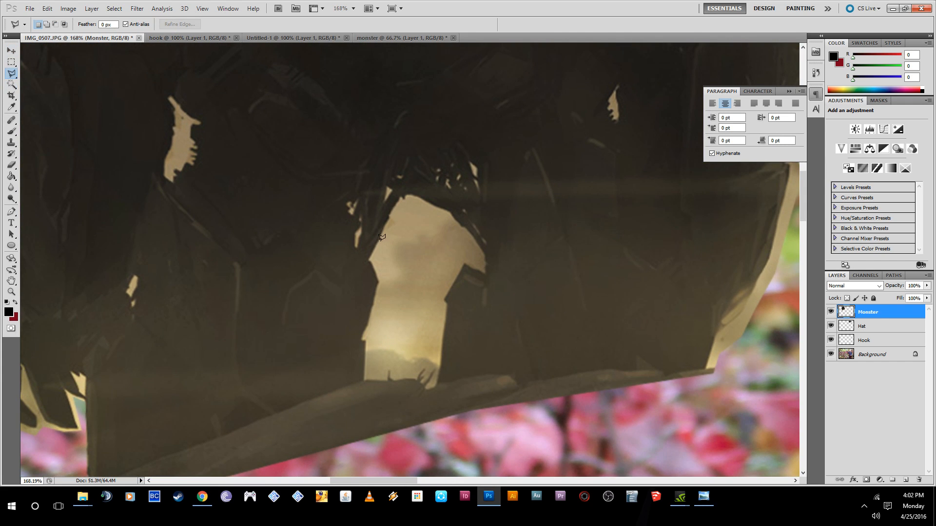
{"action": "scroll", "coordinate": [372, 256], "scroll_direction": "up", "scroll_amount": 4}
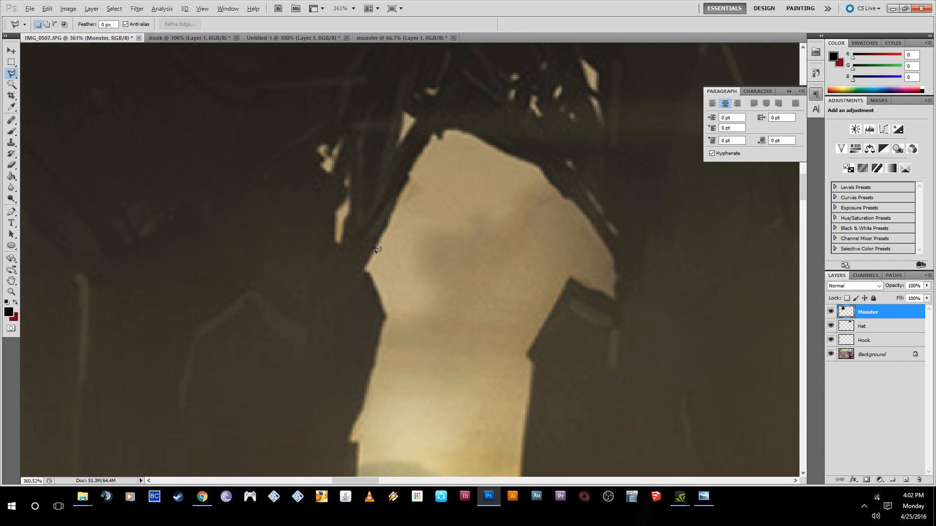
{"action": "left_click", "coordinate": [366, 266]}
{"action": "left_click", "coordinate": [410, 168]}
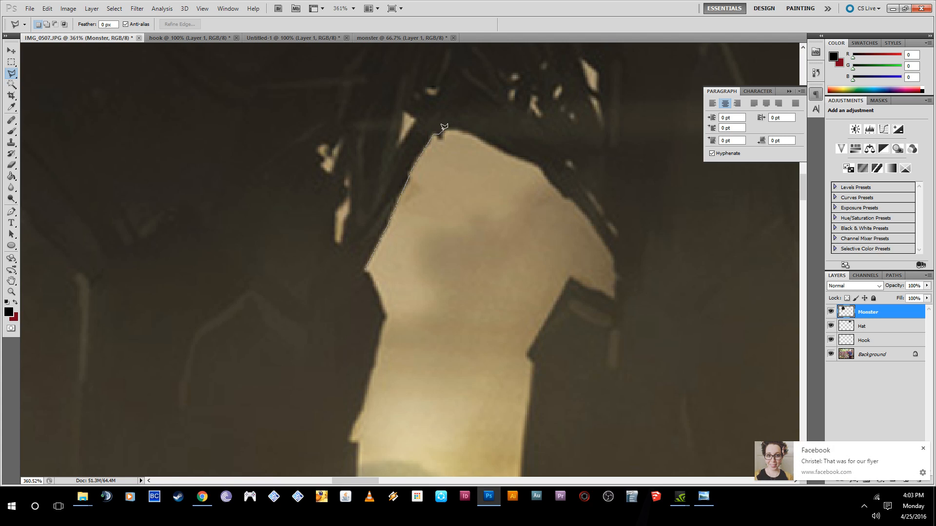
{"action": "left_click", "coordinate": [442, 129]}
{"action": "left_click", "coordinate": [537, 160]}
{"action": "left_click", "coordinate": [571, 196]}
{"action": "left_click", "coordinate": [613, 254]}
{"action": "left_click", "coordinate": [572, 277]}
{"action": "left_click", "coordinate": [535, 360]}
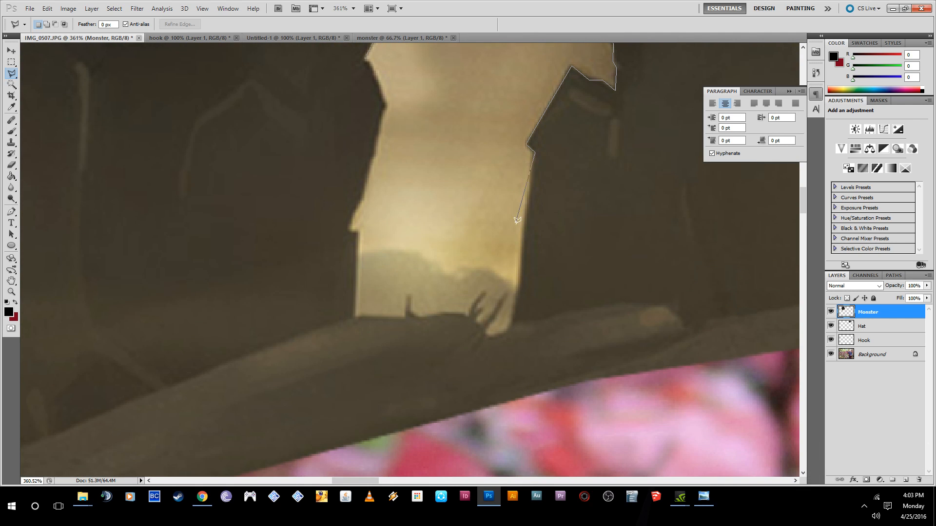
{"action": "left_click", "coordinate": [529, 189]}
{"action": "left_click", "coordinate": [487, 336]}
{"action": "left_click", "coordinate": [475, 320]}
{"action": "left_click", "coordinate": [414, 316]}
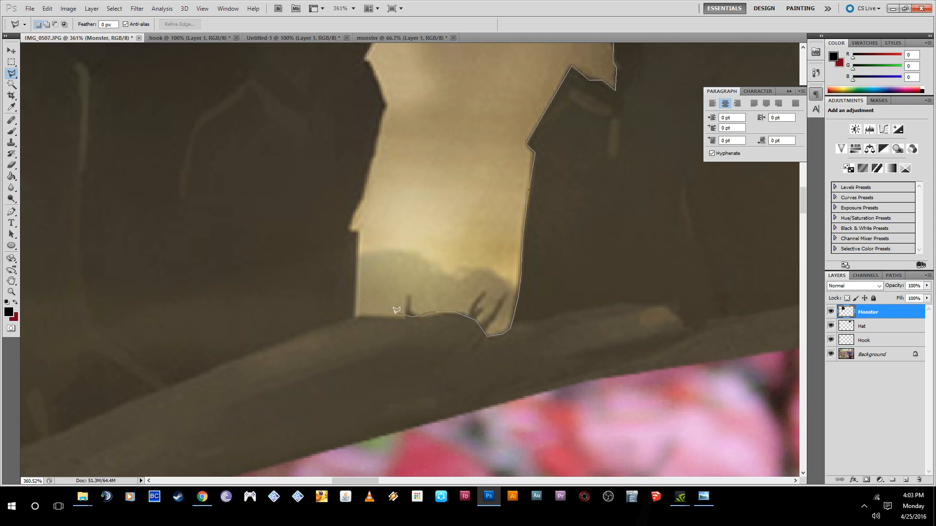
{"action": "left_click", "coordinate": [354, 315]}
{"action": "left_click", "coordinate": [349, 229]}
{"action": "left_click", "coordinate": [364, 194]}
{"action": "scroll", "coordinate": [365, 57], "scroll_direction": "up", "scroll_amount": 5}
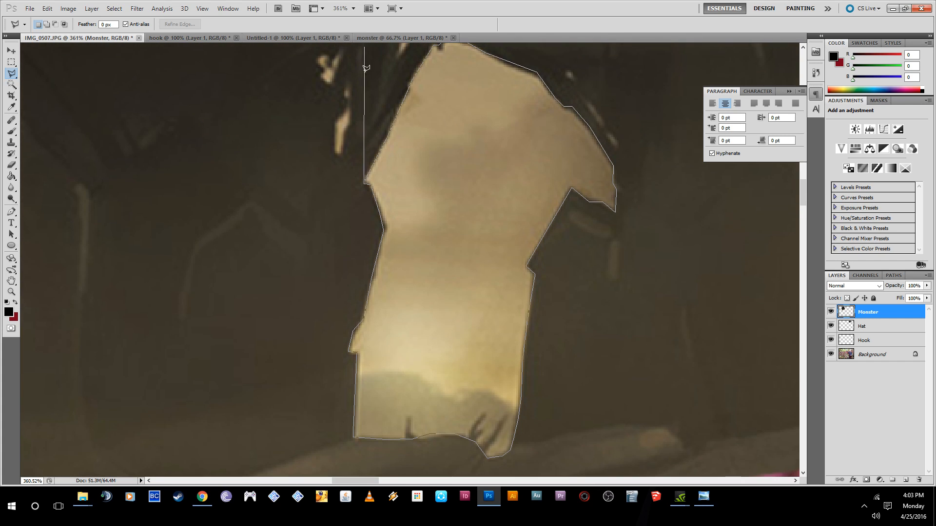
{"action": "left_click", "coordinate": [367, 175]}
{"action": "scroll", "coordinate": [521, 229], "scroll_direction": "down", "scroll_amount": 3}
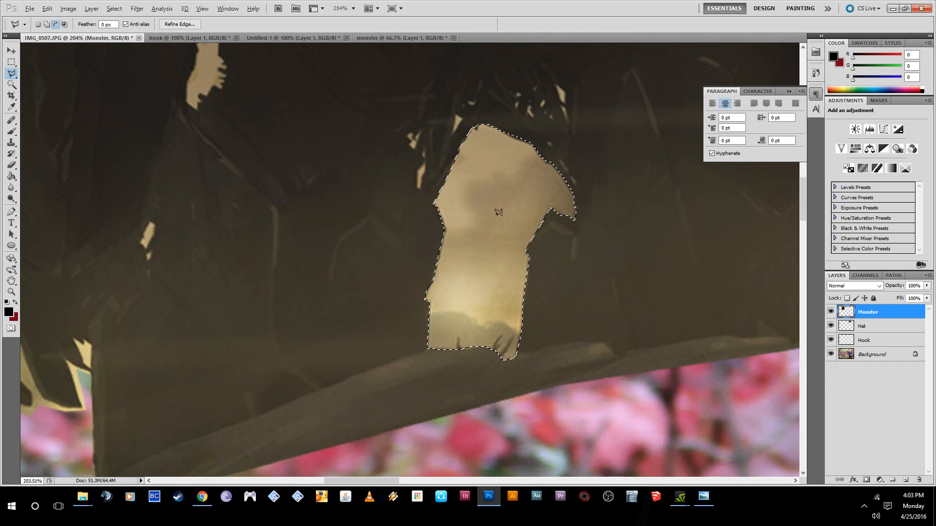
{"action": "scroll", "coordinate": [488, 220], "scroll_direction": "up", "scroll_amount": 2}
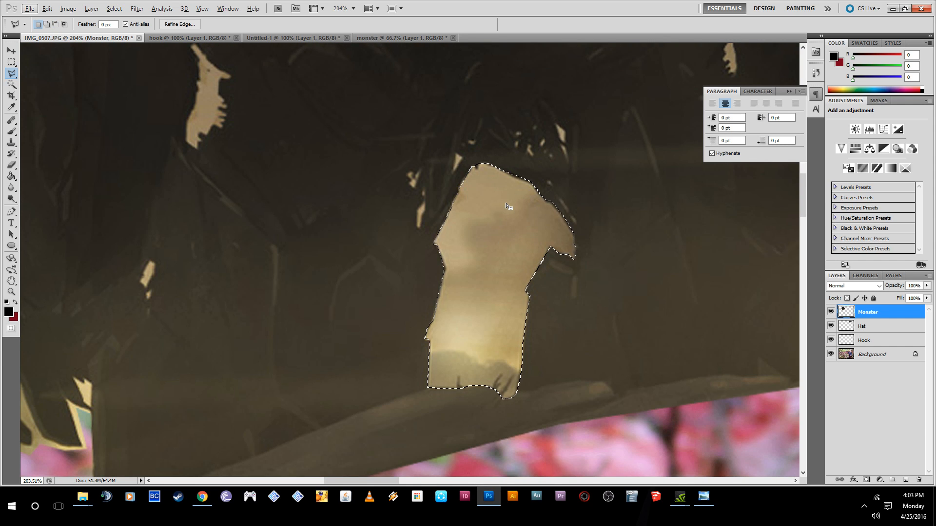
{"action": "key", "text": "Delete"}
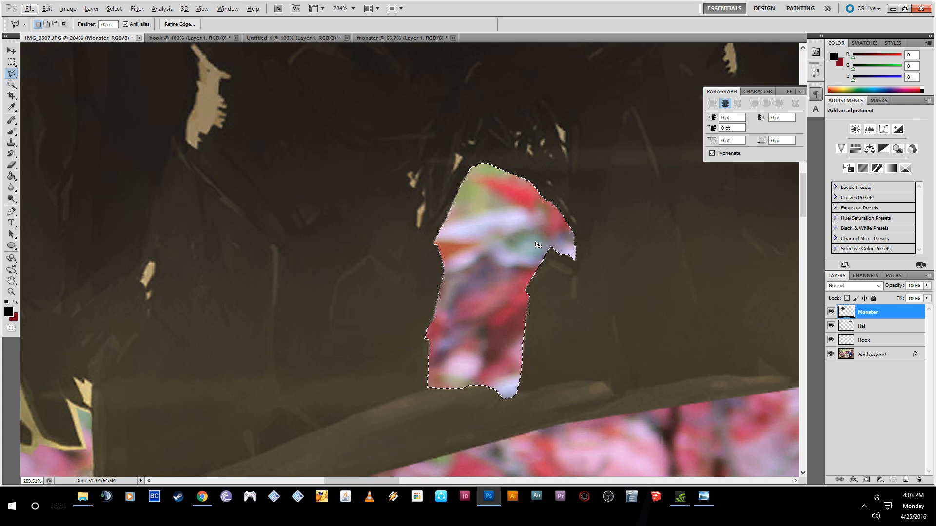
Delete the small tan background patches around the top of the leg gap, using the Magic Wand at tolerance 30.
{"action": "scroll", "coordinate": [537, 245], "scroll_direction": "down", "scroll_amount": 2}
{"action": "scroll", "coordinate": [571, 137], "scroll_direction": "up", "scroll_amount": 3}
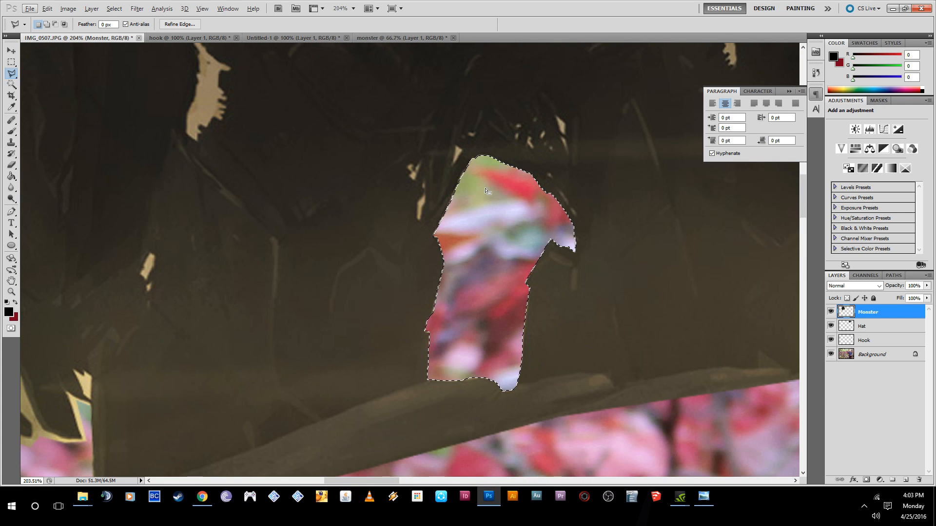
{"action": "scroll", "coordinate": [574, 128], "scroll_direction": "up", "scroll_amount": 3}
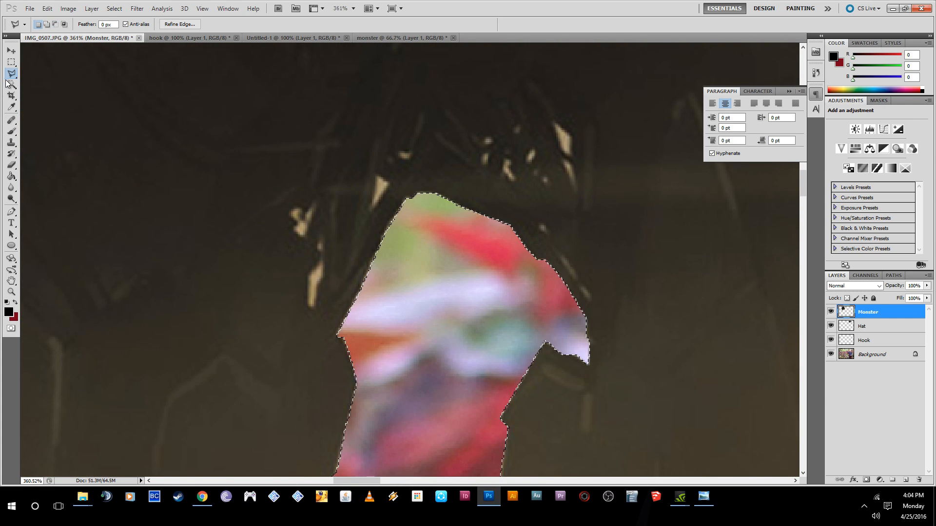
{"action": "left_click", "coordinate": [11, 84]}
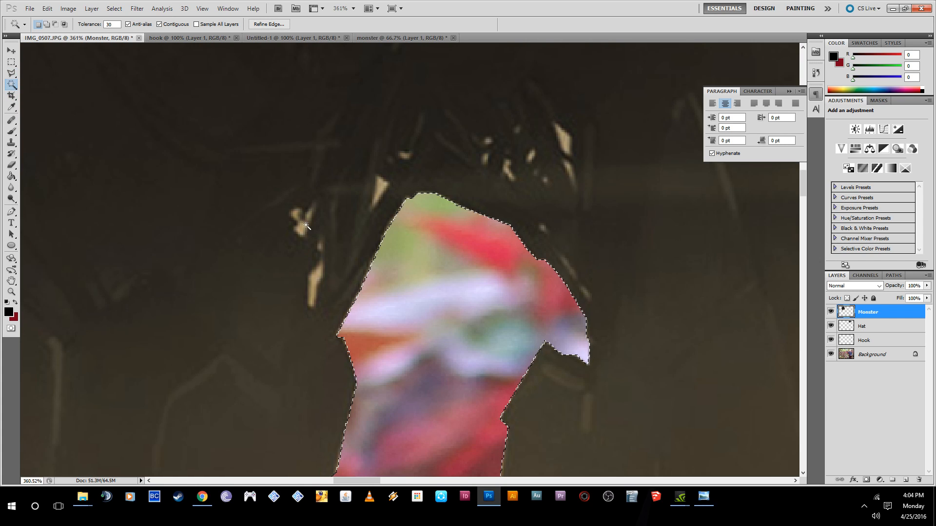
{"action": "left_click", "coordinate": [310, 285]}
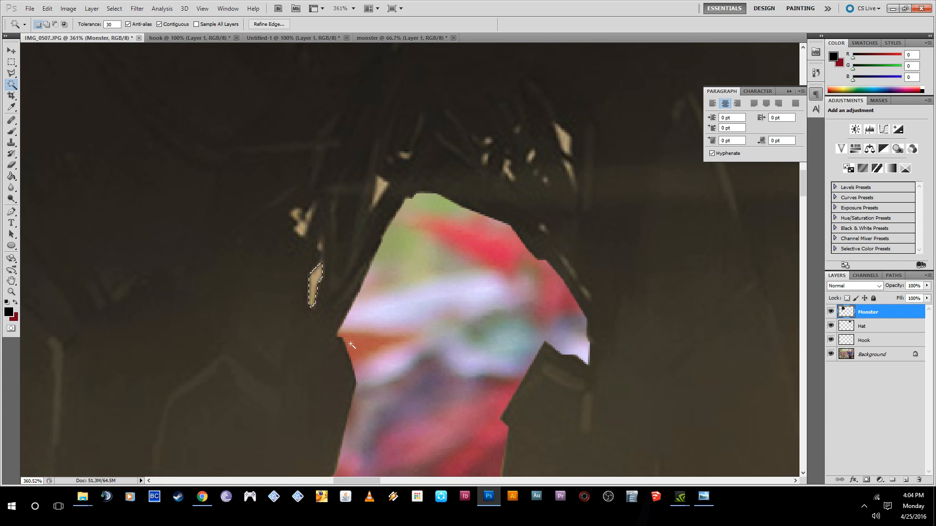
{"action": "left_click", "coordinate": [301, 228]}
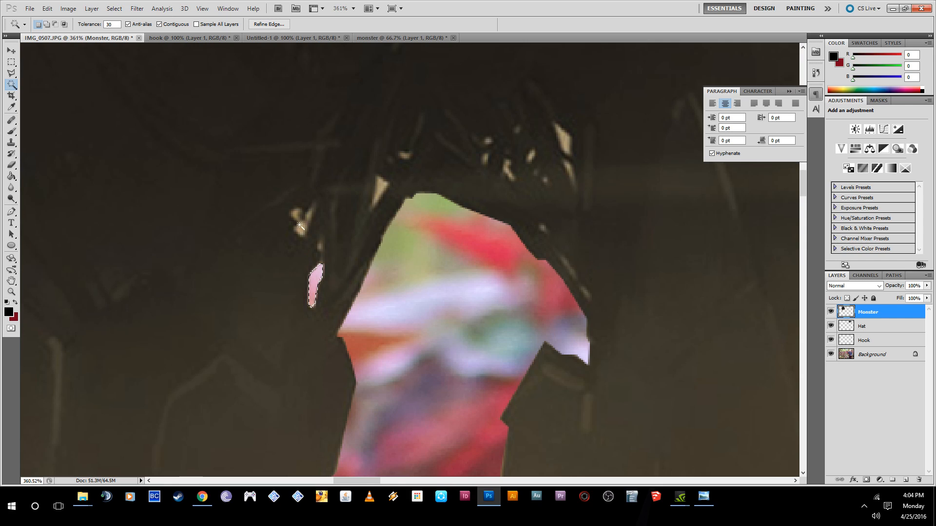
{"action": "key", "text": "Delete"}
{"action": "left_click", "coordinate": [295, 213]}
{"action": "key", "text": "Delete"}
{"action": "left_click", "coordinate": [320, 246]}
{"action": "left_click", "coordinate": [408, 159]}
{"action": "key", "text": "Delete"}
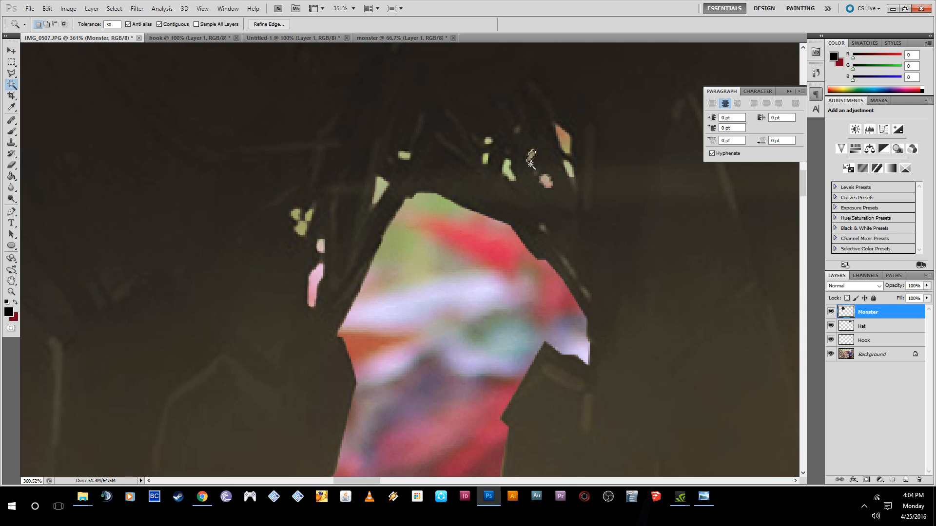
Delete the tan background patches on the left and right sides of the monster's body with the Magic Wand.
{"action": "scroll", "coordinate": [538, 174], "scroll_direction": "down", "scroll_amount": 5, "text": "alt"}
{"action": "scroll", "coordinate": [240, 121], "scroll_direction": "up", "scroll_amount": 3, "text": "alt"}
{"action": "left_click", "coordinate": [216, 127]}
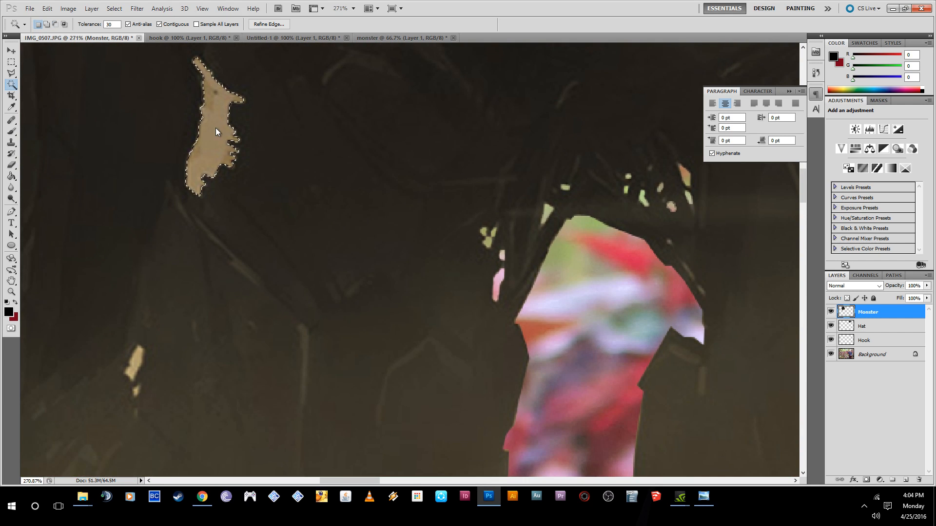
{"action": "left_click", "coordinate": [135, 364]}
{"action": "key", "text": "Delete"}
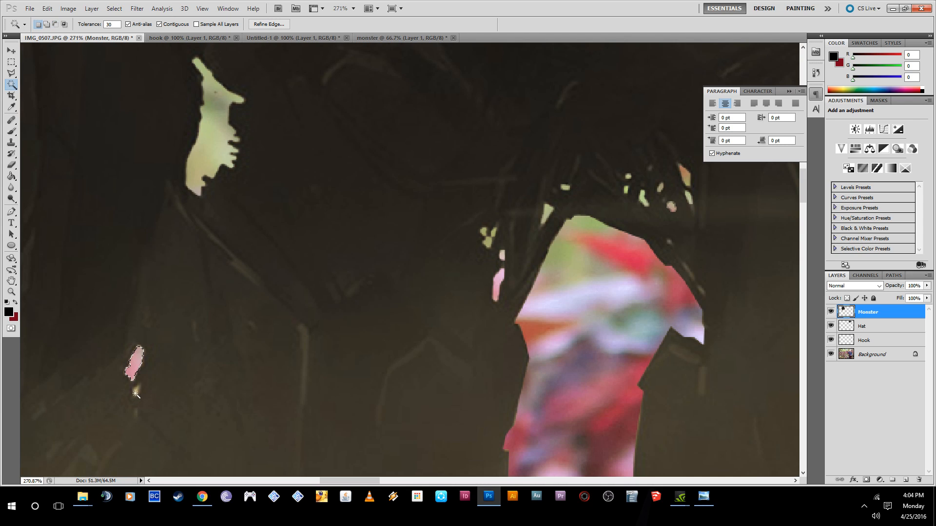
{"action": "scroll", "coordinate": [256, 374], "scroll_direction": "down", "scroll_amount": 4, "text": "alt"}
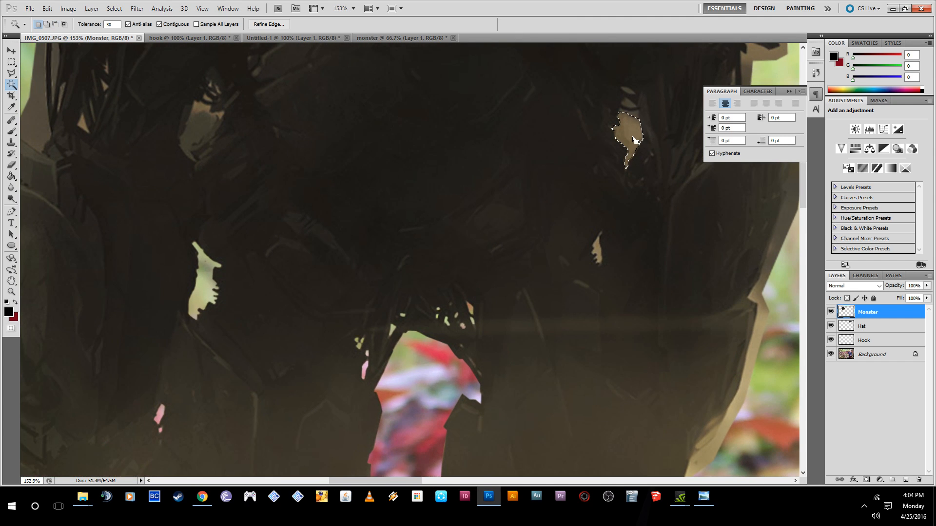
{"action": "key", "text": "Delete"}
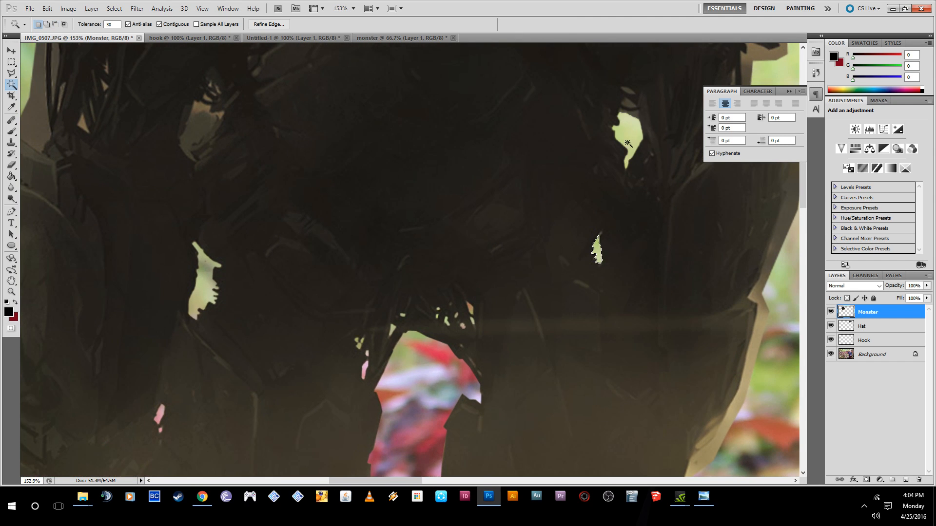
Try to delete the darker area surrounding the monster's upper-right gap, and undo that deletion.
{"action": "key", "text": "Delete"}
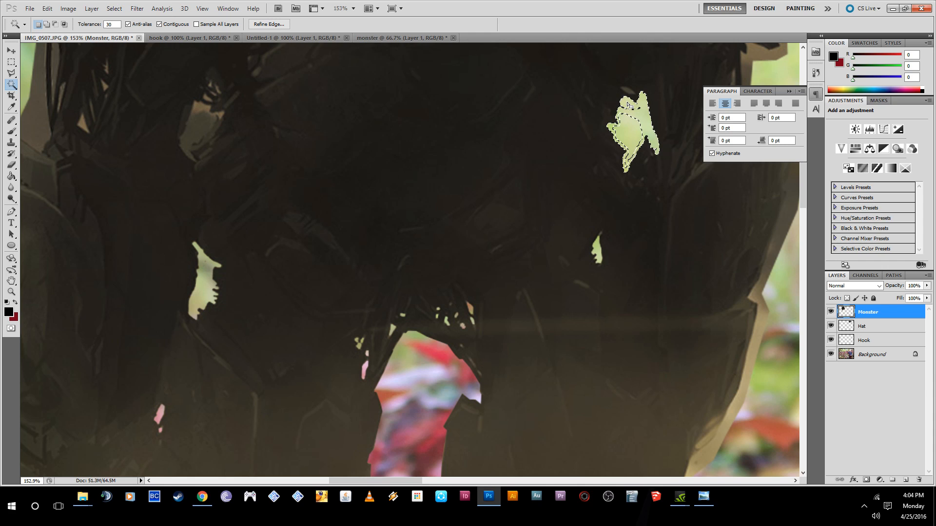
{"action": "key", "text": "ctrl+d"}
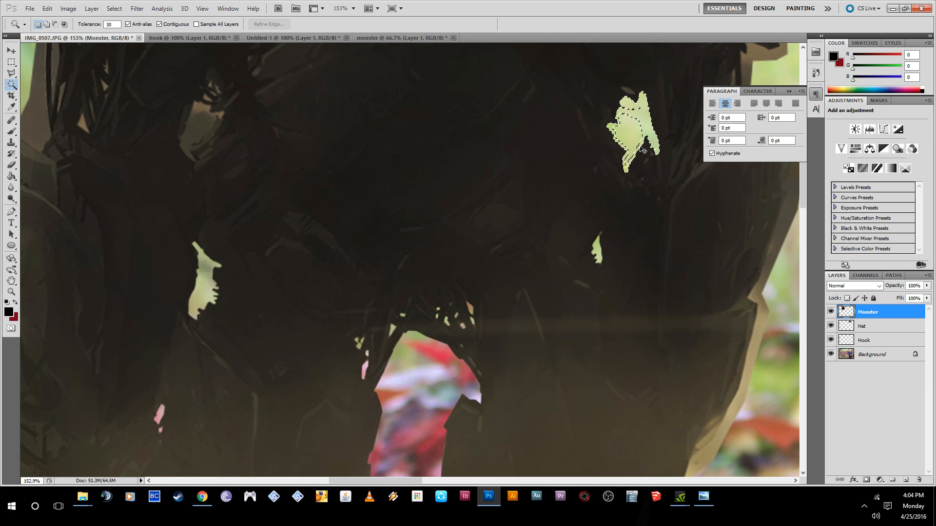
{"action": "key", "text": "ctrl+z"}
{"action": "left_click", "coordinate": [47, 9]}
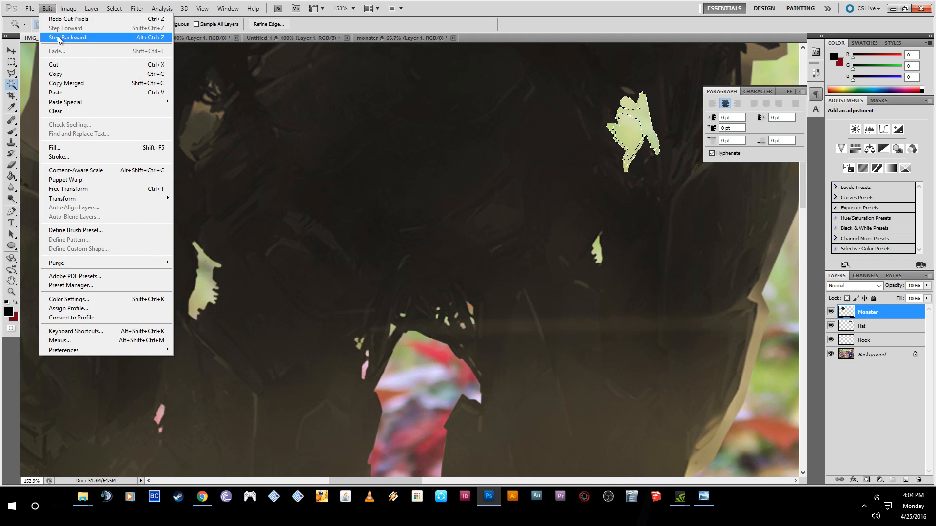
{"action": "left_click", "coordinate": [58, 39]}
Lower the Magic Wand tolerance to 10 and delete the dim leftover slivers along the top of the upper-right gap.
{"action": "left_click", "coordinate": [634, 130]}
{"action": "scroll", "coordinate": [648, 109], "scroll_direction": "up", "scroll_amount": 4}
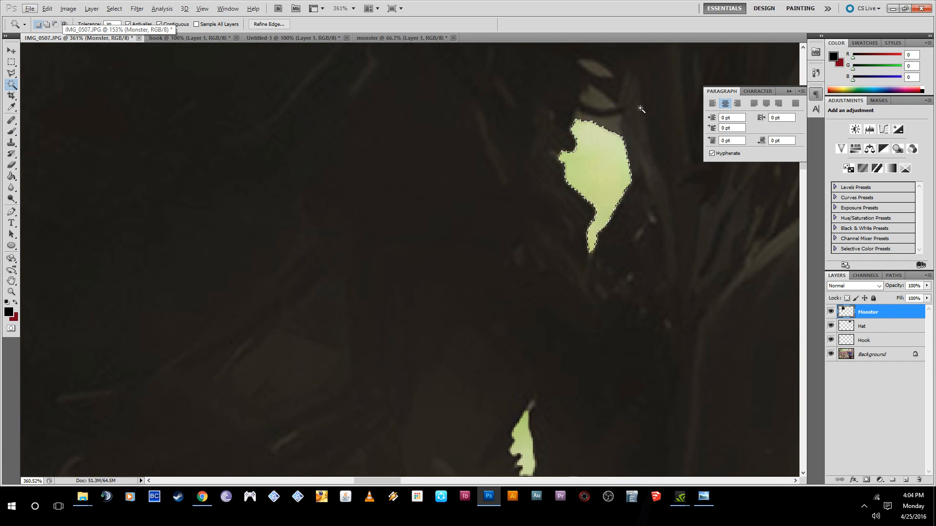
{"action": "scroll", "coordinate": [639, 117], "scroll_direction": "up", "scroll_amount": 2}
{"action": "left_click", "coordinate": [600, 175]}
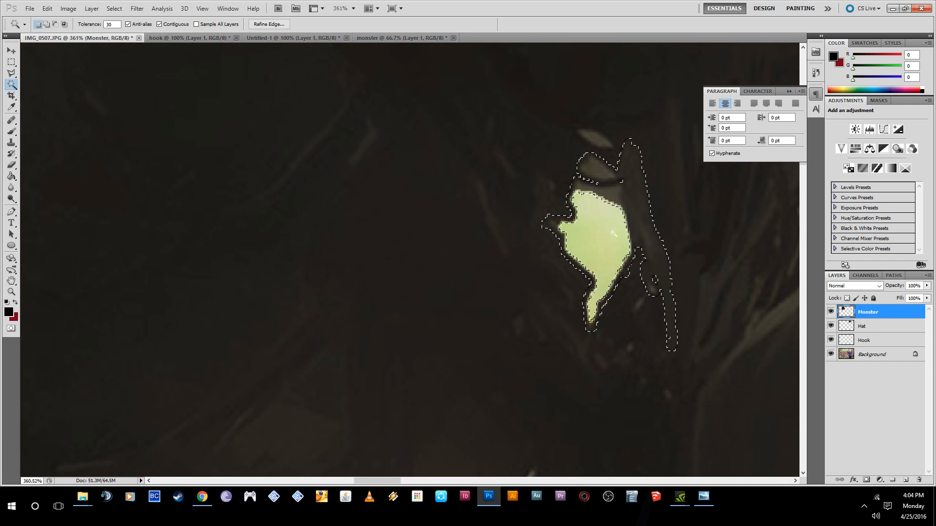
{"action": "key", "text": "Return"}
{"action": "type", "text": "10"}
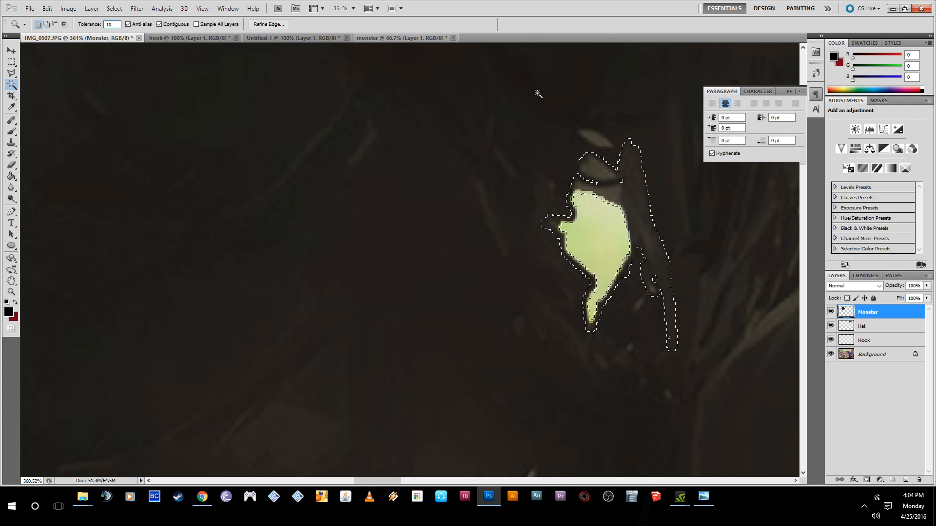
{"action": "left_click", "coordinate": [615, 197]}
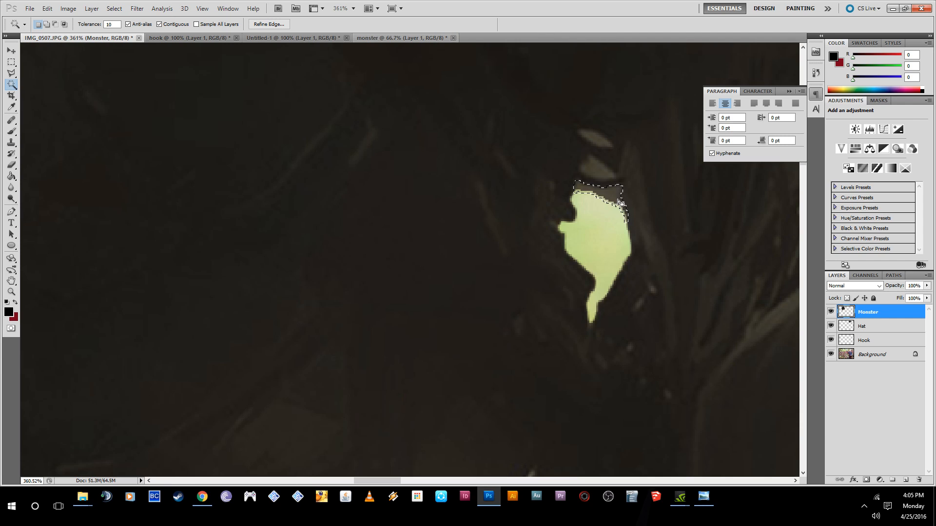
{"action": "key", "text": "Delete"}
{"action": "left_click", "coordinate": [597, 170]}
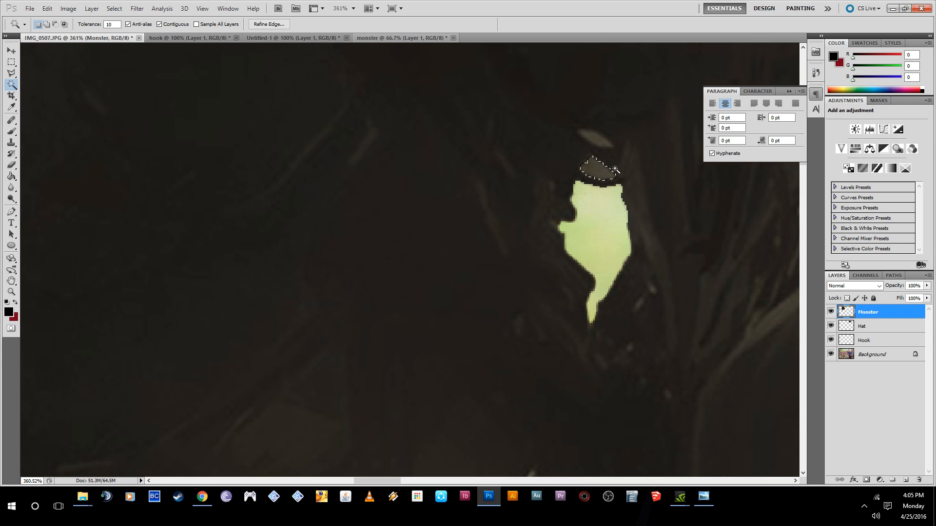
{"action": "key", "text": "Delete"}
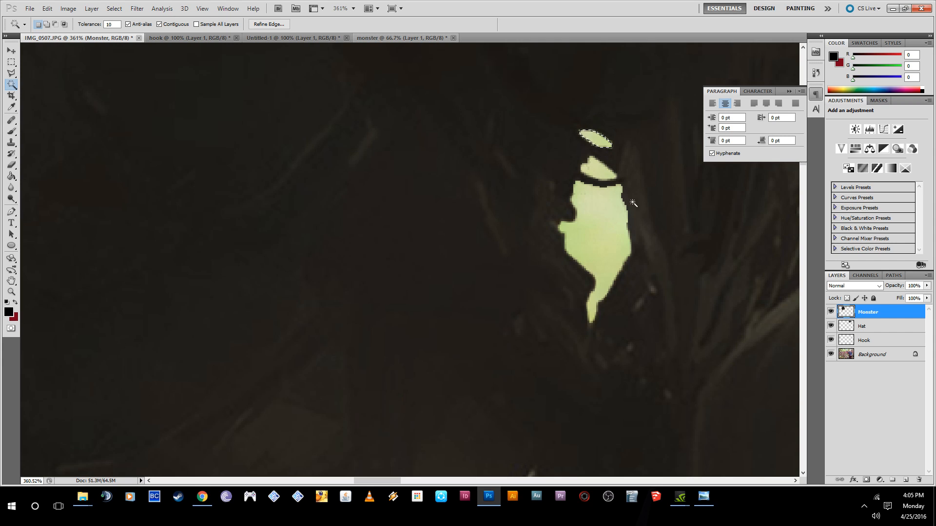
Try to select the leftover background in the monster's upper-left gap with the Magic Wand, raising the tolerance to 90.
{"action": "scroll", "coordinate": [692, 285], "scroll_direction": "down", "scroll_amount": 8}
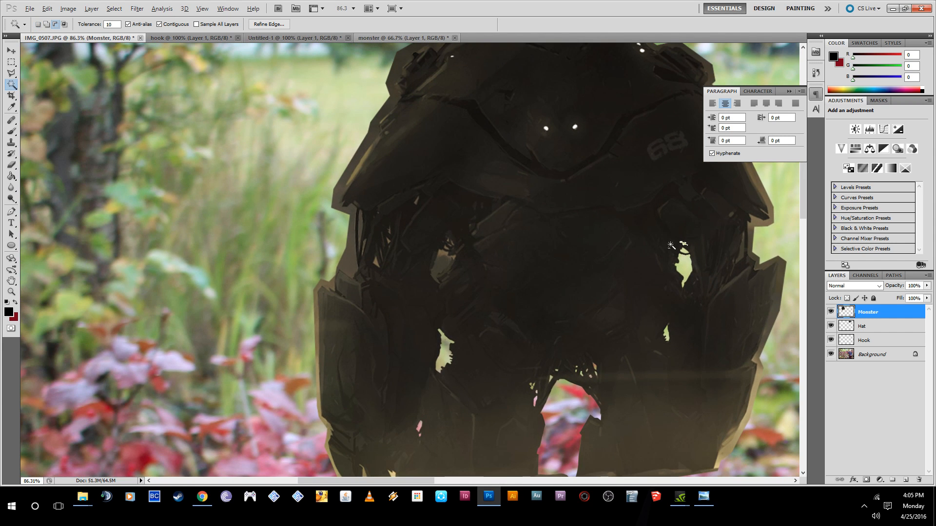
{"action": "scroll", "coordinate": [431, 244], "scroll_direction": "up", "scroll_amount": 4}
{"action": "left_click", "coordinate": [449, 258]}
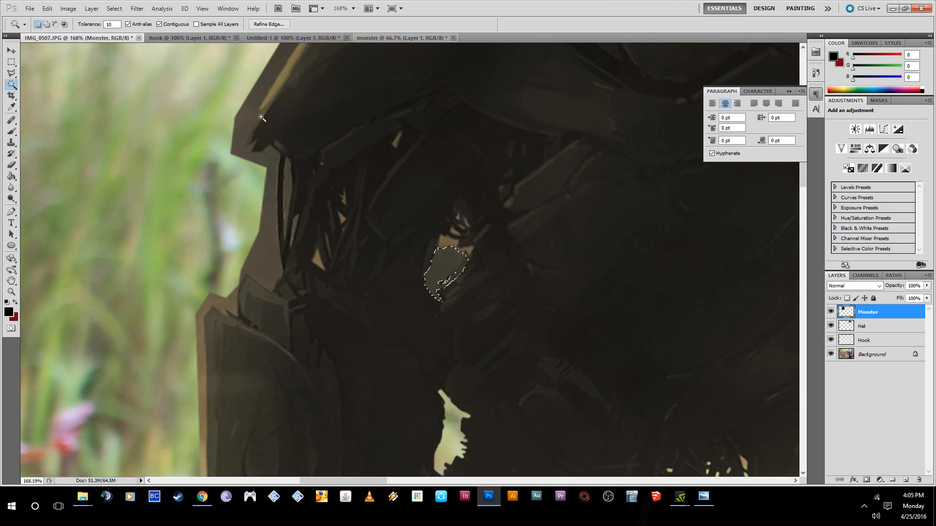
{"action": "left_click", "coordinate": [118, 23]}
{"action": "type", "text": "90"}
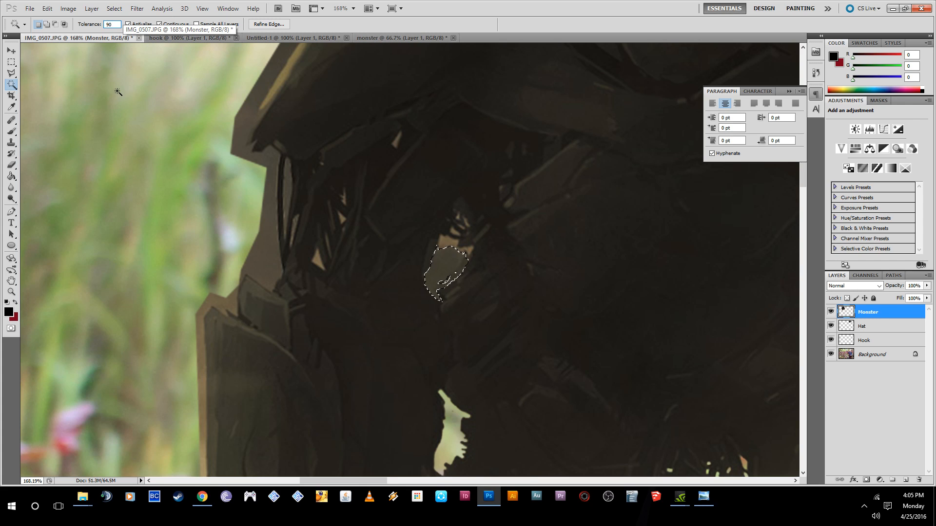
{"action": "left_click", "coordinate": [432, 191]}
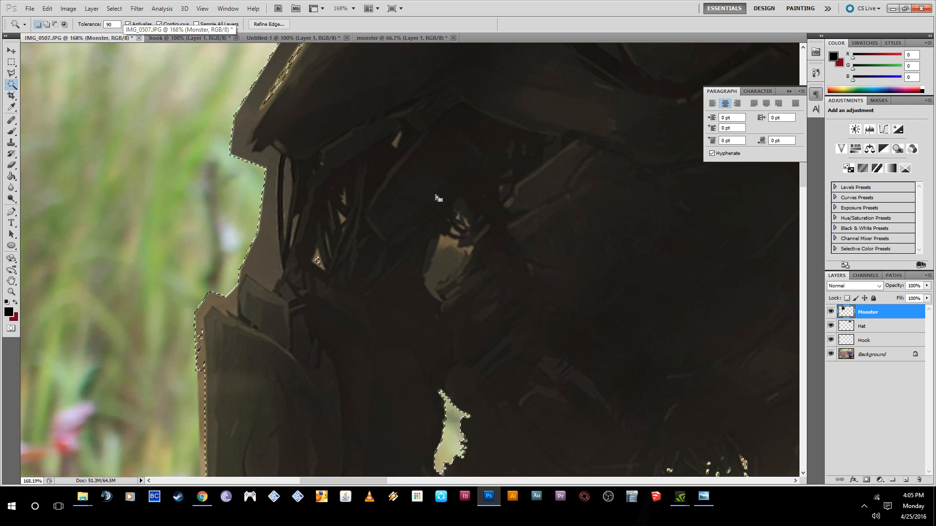
{"action": "scroll", "coordinate": [383, 223], "scroll_direction": "down", "scroll_amount": 5, "text": "alt"}
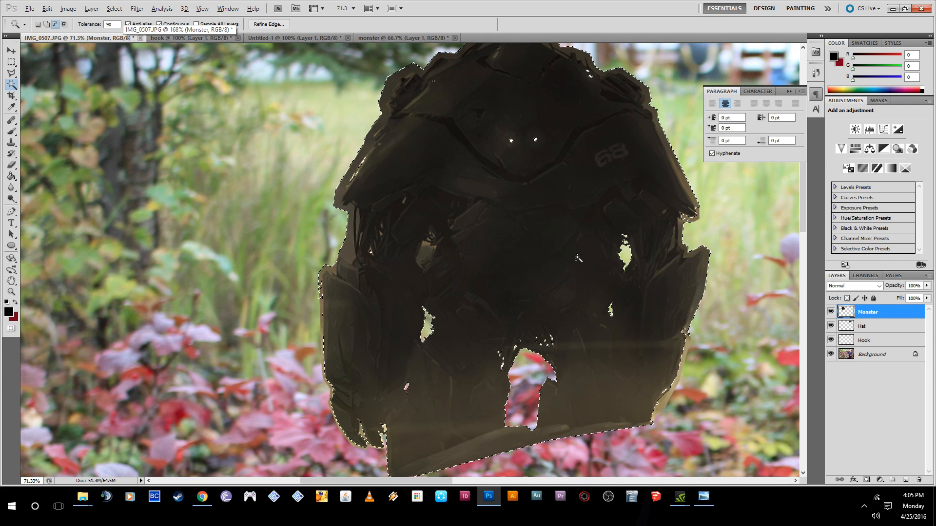
{"action": "key", "text": "ctrl+d"}
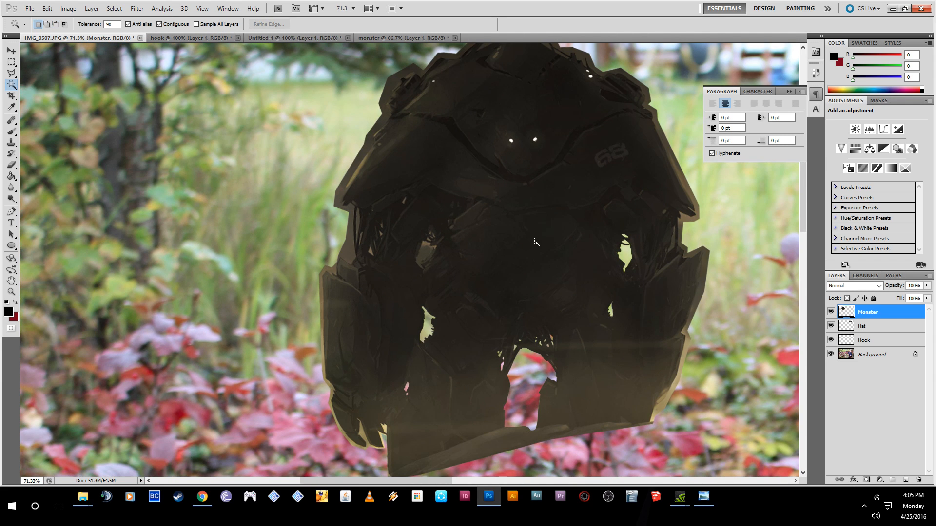
{"action": "left_click", "coordinate": [547, 163]}
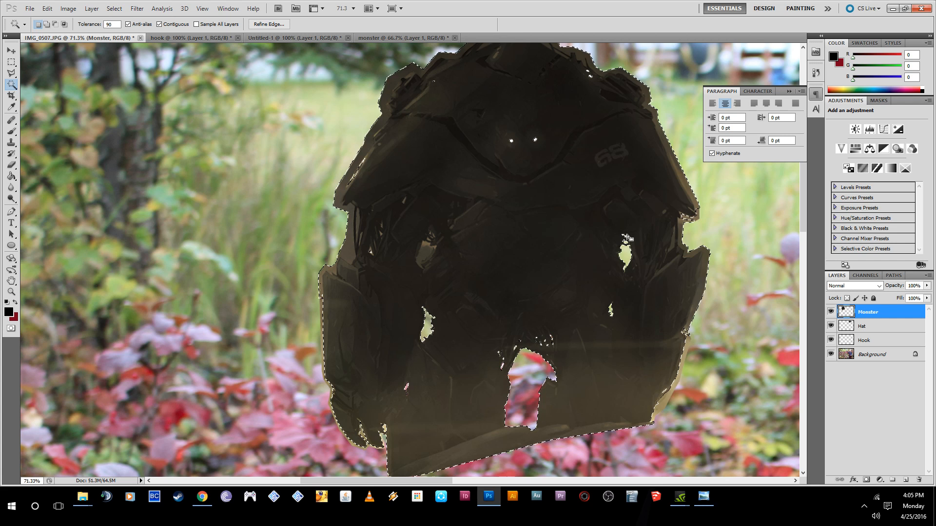
{"action": "scroll", "coordinate": [406, 260], "scroll_direction": "up", "scroll_amount": 6, "text": "alt"}
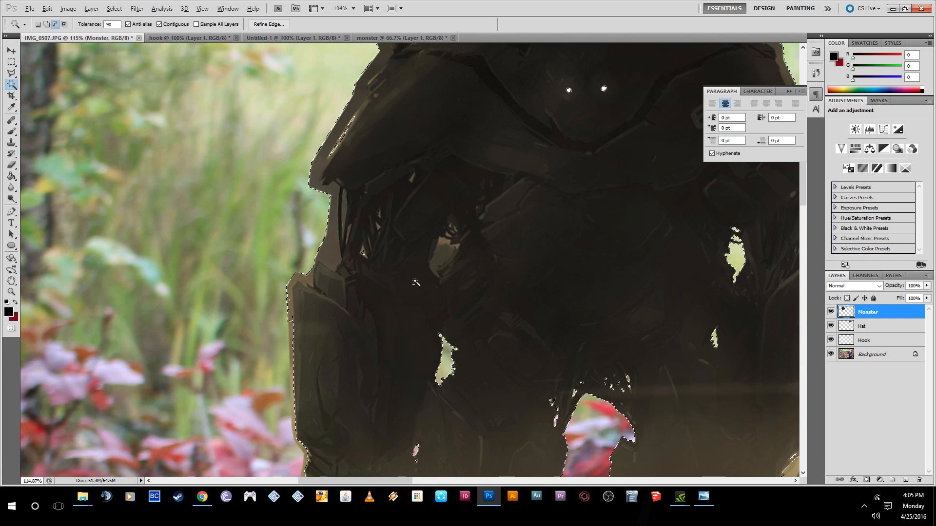
Set the Magic Wand tolerance to 10 and delete the background pieces in and around the monster's upper-left gap.
{"action": "left_click_drag", "start_coordinate": [113, 24], "coordinate": [84, 28]}
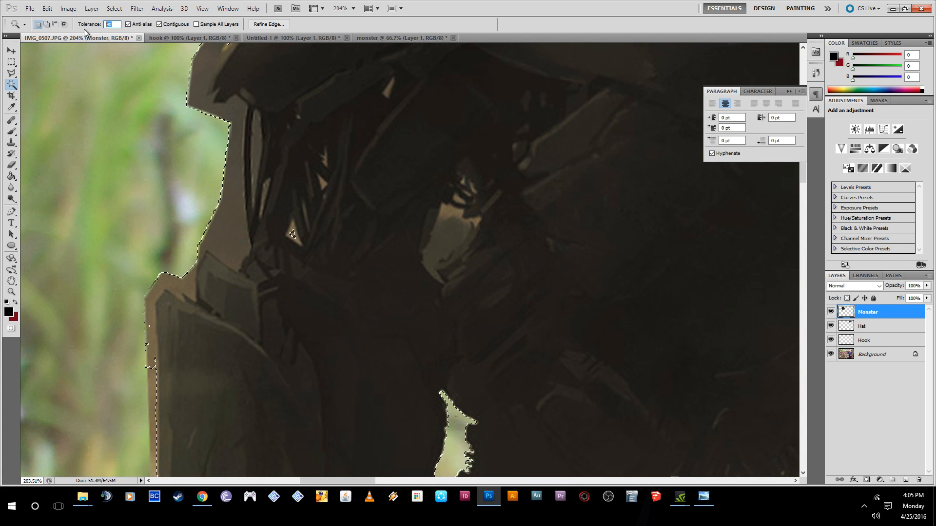
{"action": "type", "text": "10"}
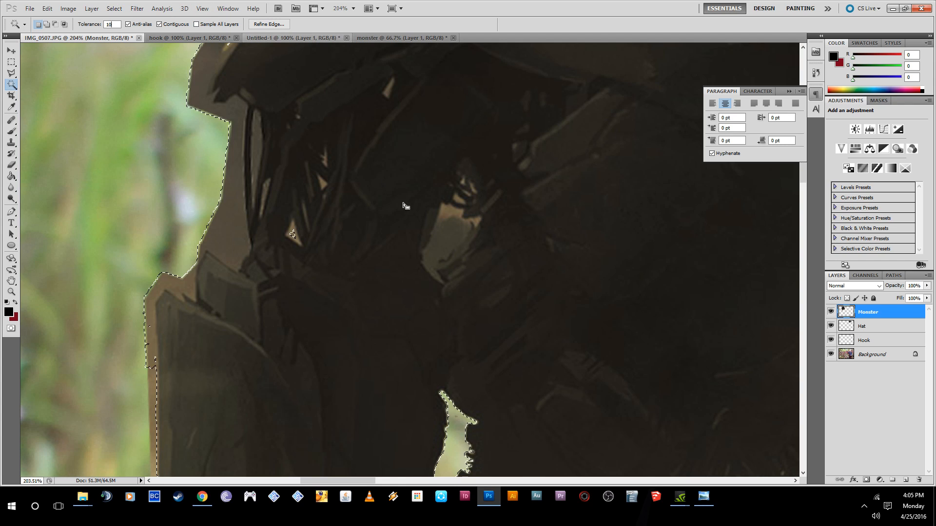
{"action": "key", "text": "ctrl+d"}
{"action": "left_click", "coordinate": [453, 242]}
{"action": "key", "text": "Delete"}
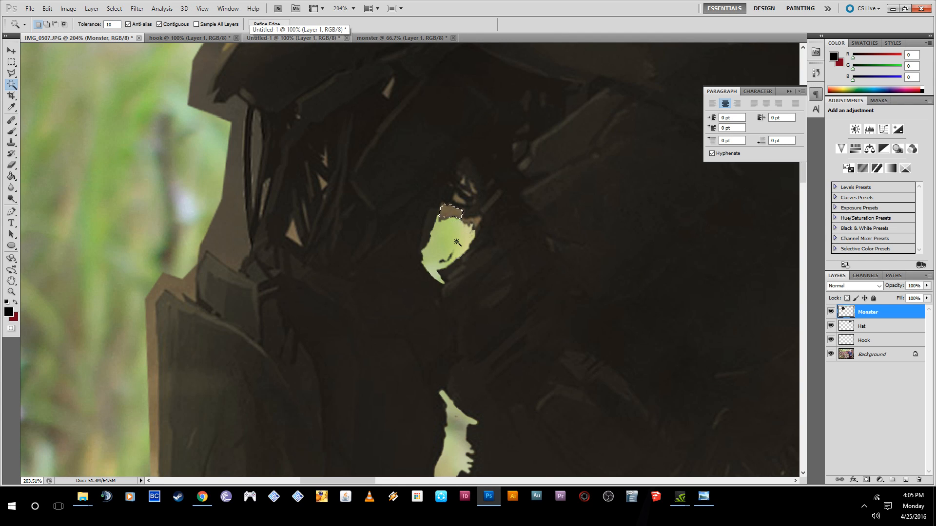
{"action": "scroll", "coordinate": [456, 242], "scroll_direction": "up", "scroll_amount": 4}
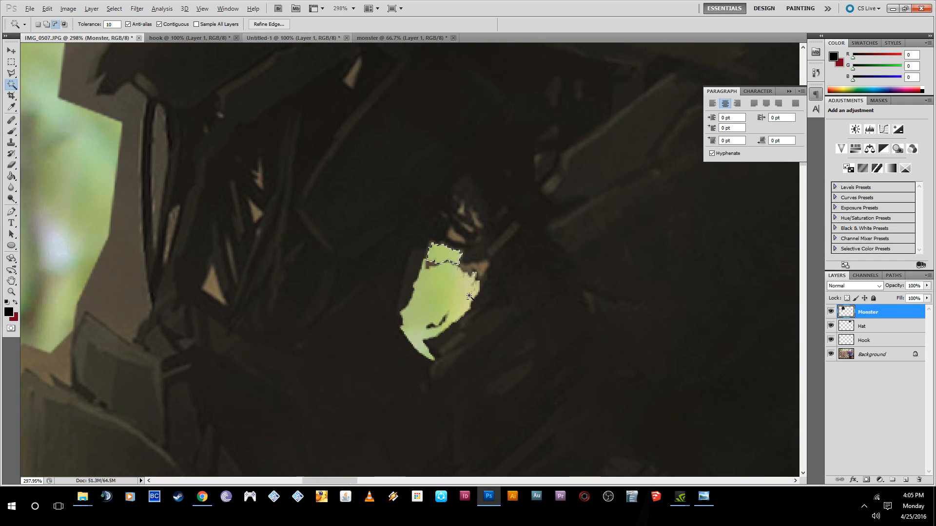
{"action": "scroll", "coordinate": [469, 295], "scroll_direction": "up", "scroll_amount": 4}
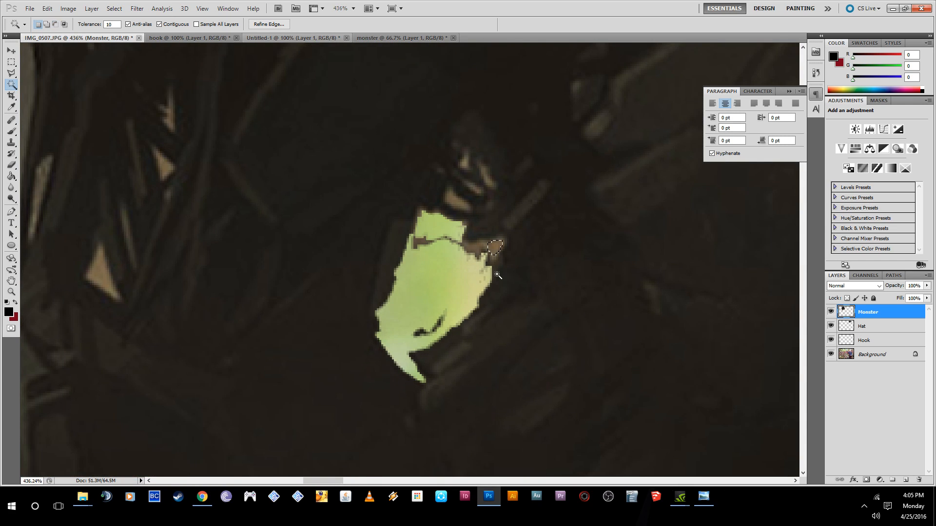
{"action": "left_click", "coordinate": [472, 249]}
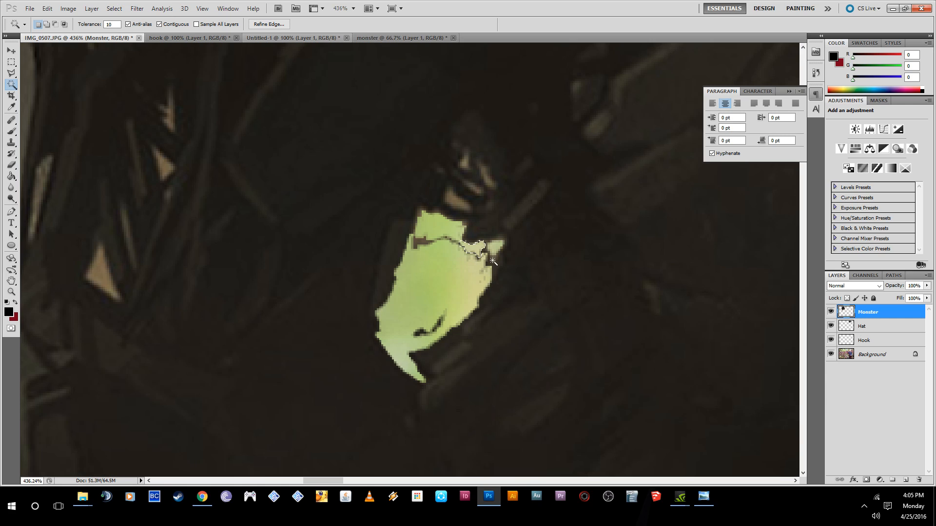
{"action": "key", "text": "Delete"}
{"action": "key", "text": "Delete"}
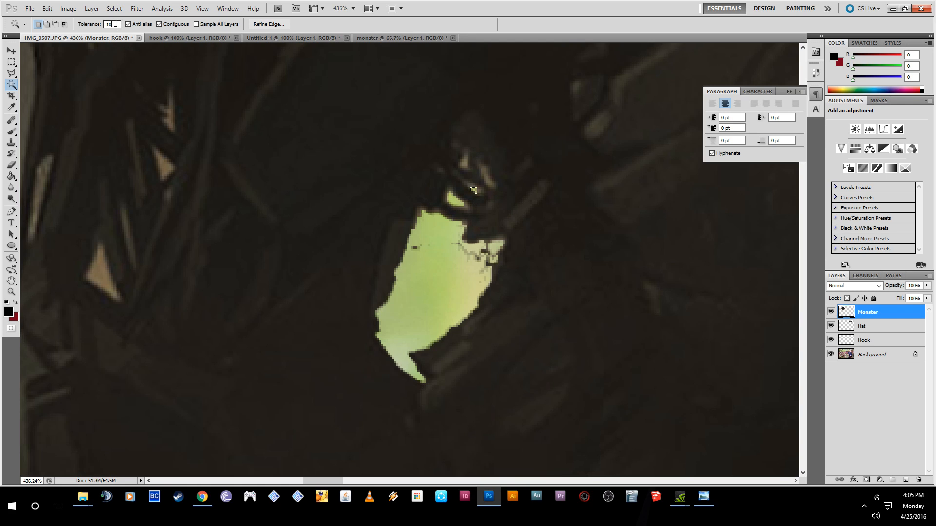
Change the Magic Wand tolerance to 15 and undo the deletions made in the monster's upper-left gap.
{"action": "key", "text": "BackSpace"}
{"action": "type", "text": "5"}
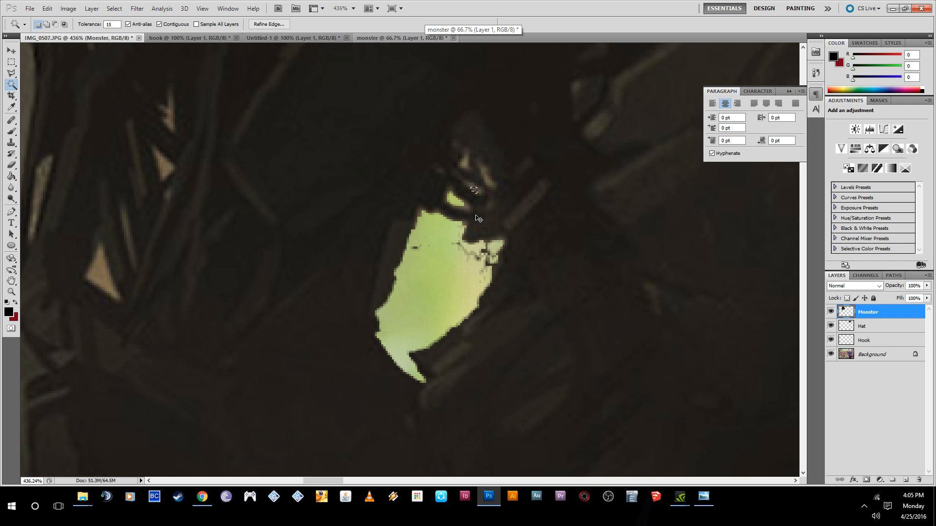
{"action": "key", "text": "ctrl+alt+z"}
{"action": "key", "text": "ctrl+alt+z"}
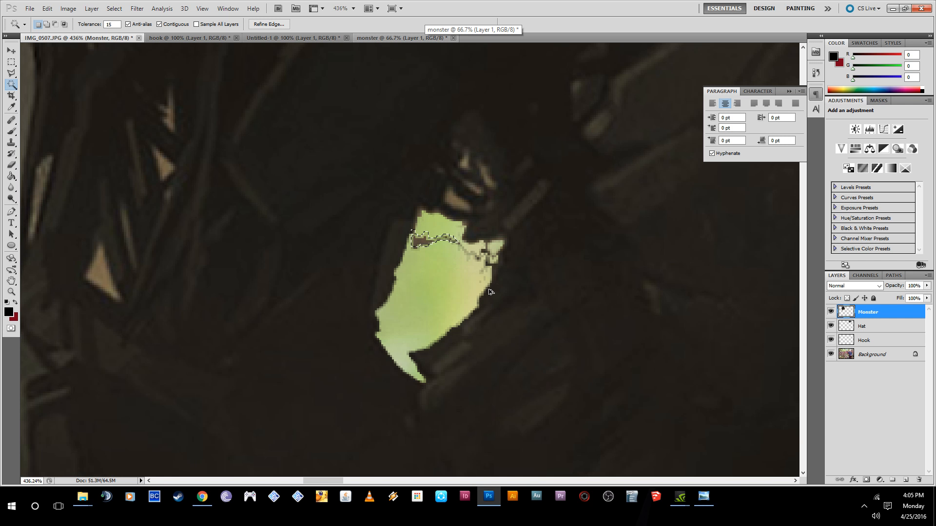
{"action": "key", "text": "ctrl+alt+z"}
{"action": "key", "text": "ctrl+alt+z"}
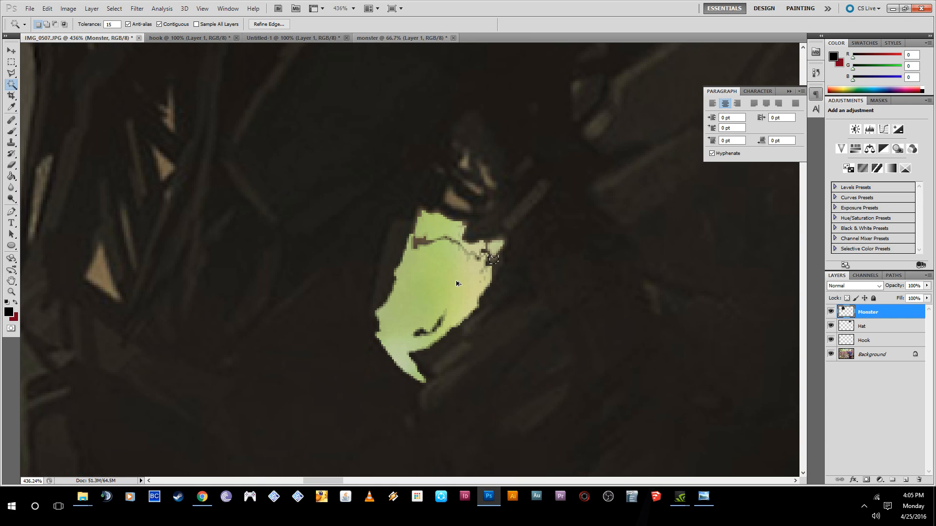
{"action": "key", "text": "ctrl+alt+z"}
{"action": "key", "text": "ctrl+alt+z"}
{"action": "key", "text": "ctrl+alt+z"}
{"action": "key", "text": "ctrl+alt+z"}
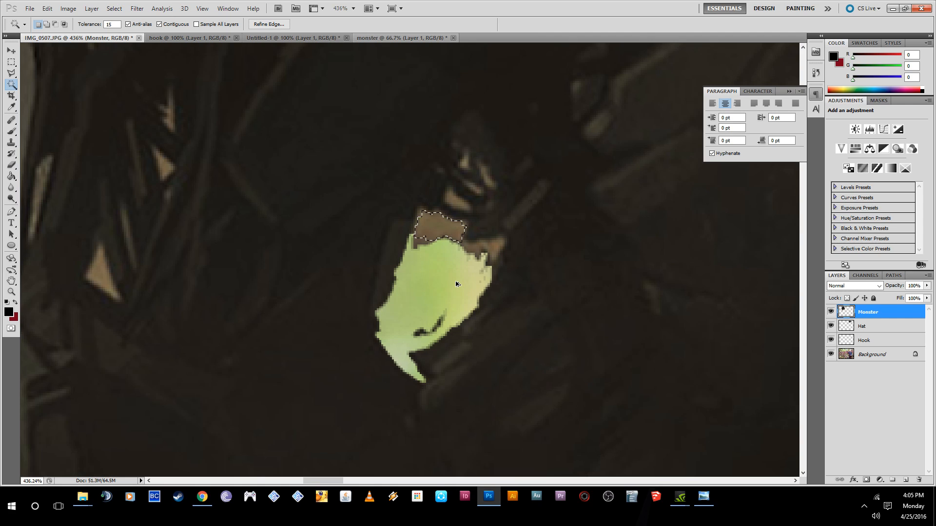
{"action": "key", "text": "ctrl+alt+z"}
{"action": "key", "text": "ctrl+alt+z"}
{"action": "key", "text": "ctrl+alt+z"}
{"action": "key", "text": "ctrl+alt+z"}
{"action": "key", "text": "ctrl+alt+z"}
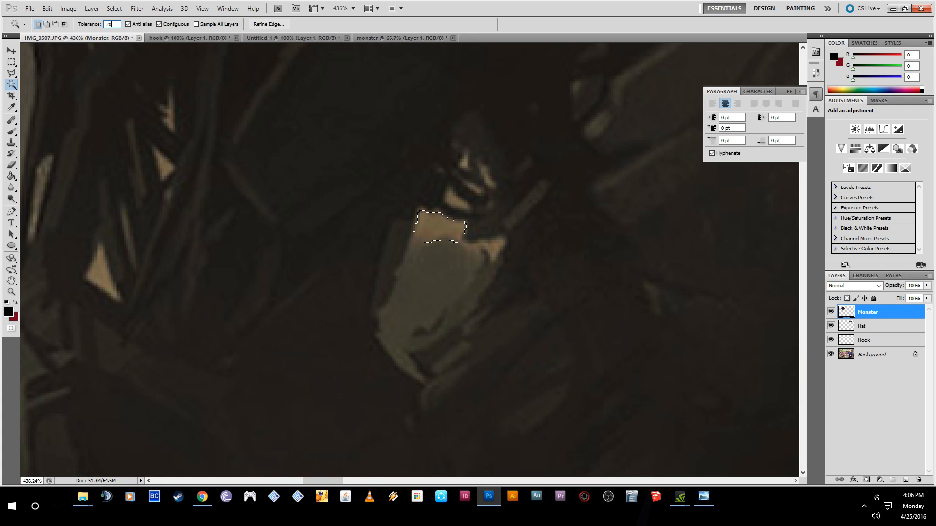
Delete the background in the monster's upper-left gap and the slivers just above it, using the Magic Wand at tolerance 20.
{"action": "key", "text": "ctrl+shift+z"}
{"action": "key", "text": "ctrl+shift+z"}
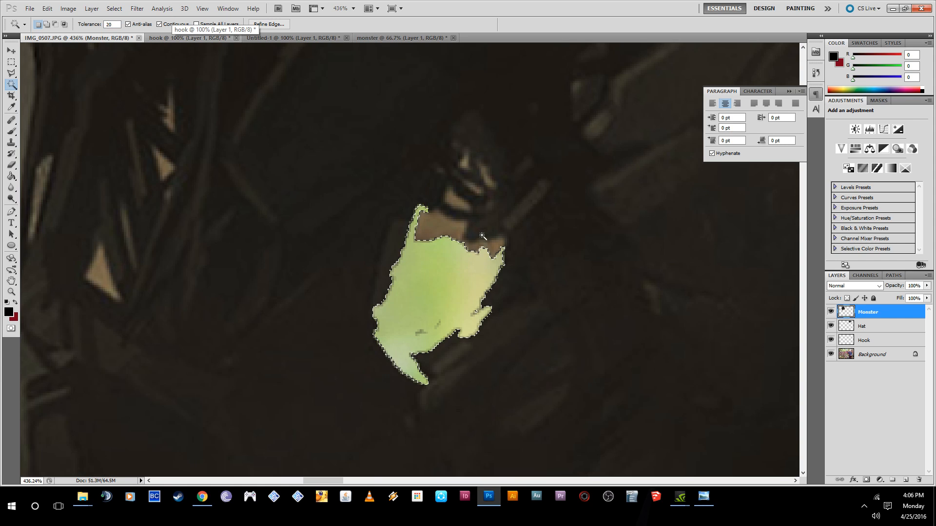
{"action": "key", "text": "ctrl+shift+z"}
{"action": "key", "text": "ctrl+shift+z"}
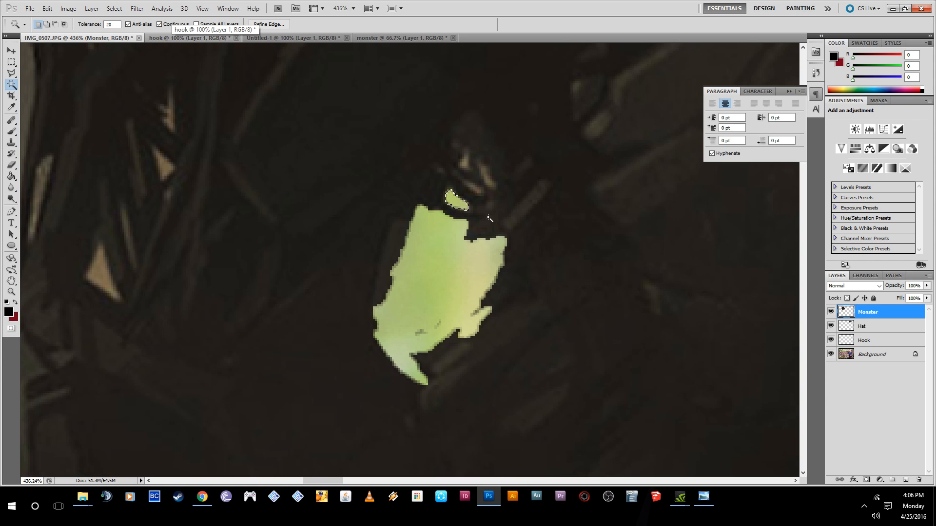
{"action": "key", "text": "ctrl+shift+z"}
{"action": "key", "text": "ctrl+shift+z"}
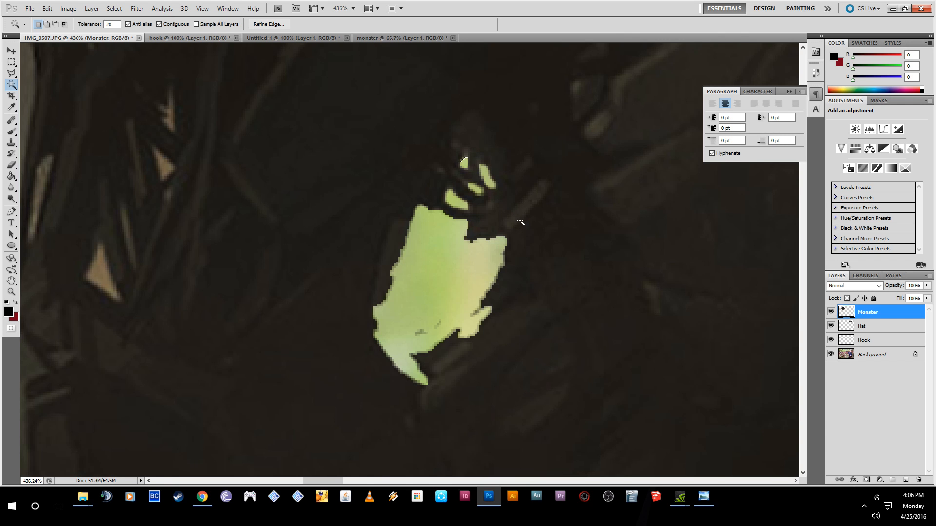
Delete the small tan background slivers between the strands under the monster's left shoulder plate with the Magic Wand.
{"action": "scroll", "coordinate": [521, 222], "scroll_direction": "down", "scroll_amount": 8}
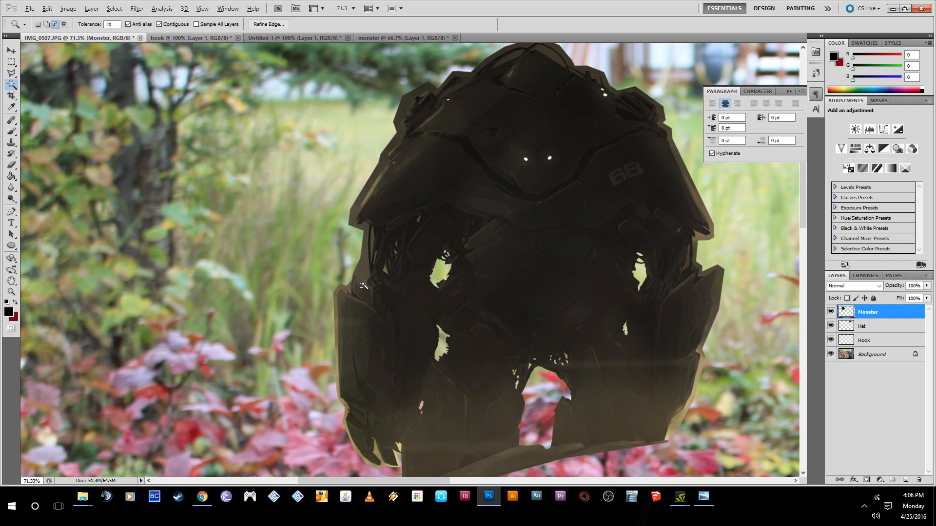
{"action": "scroll", "coordinate": [390, 265], "scroll_direction": "up", "scroll_amount": 6}
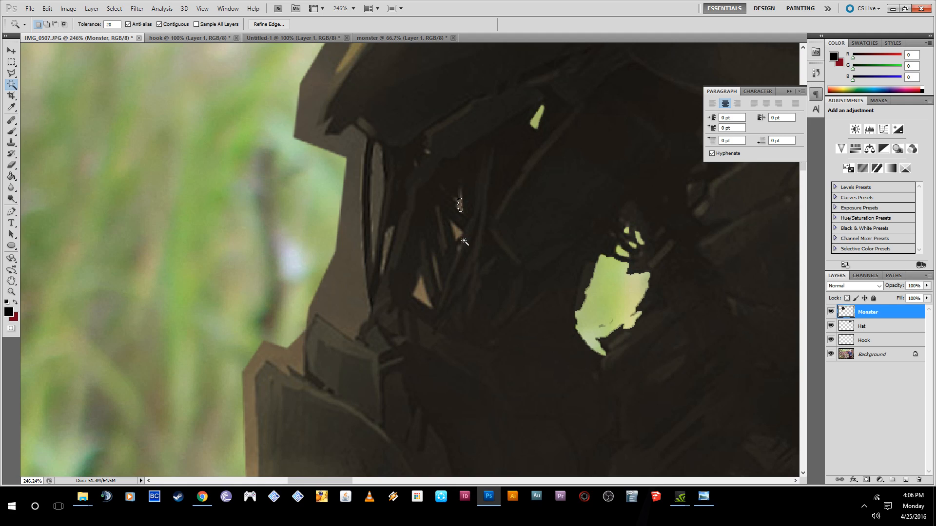
{"action": "left_click", "coordinate": [422, 292]}
{"action": "key", "text": "Delete"}
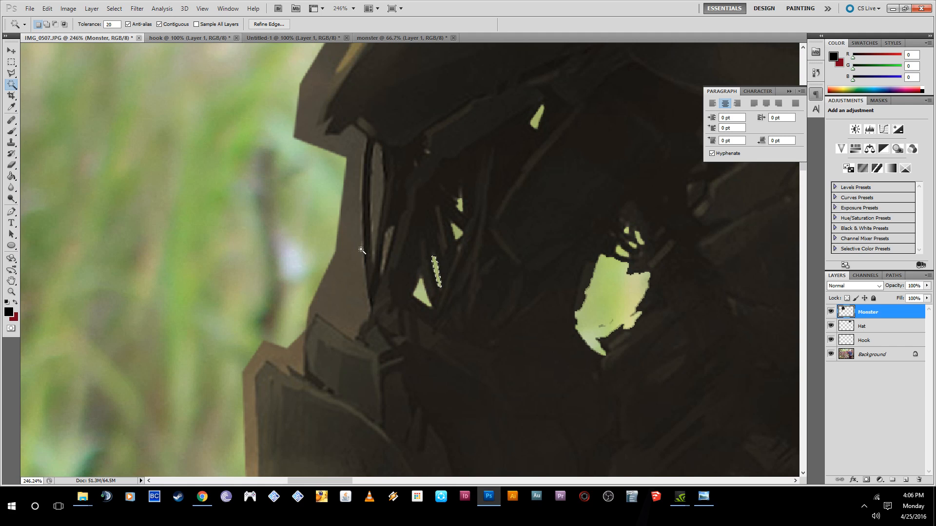
{"action": "left_click", "coordinate": [384, 202]}
{"action": "key", "text": "Delete"}
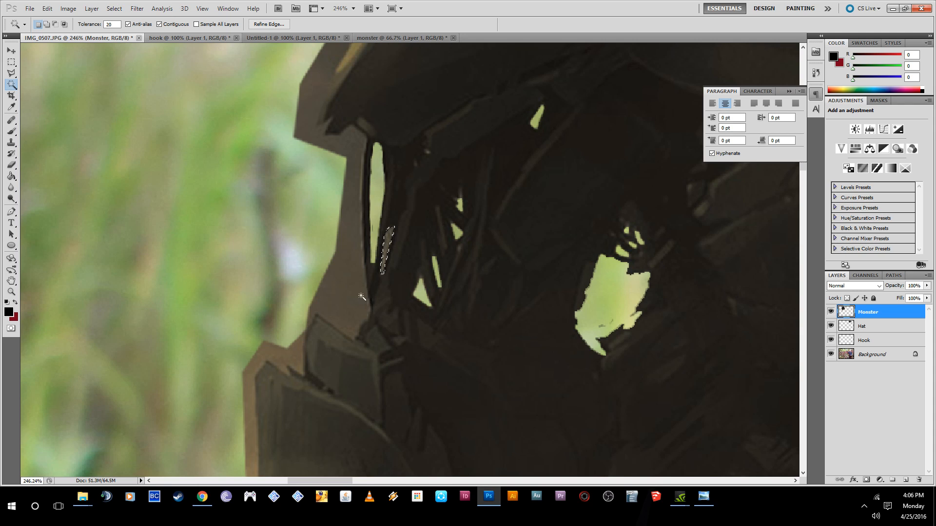
Try to select the brown background fringe along the monster's upper left outline with the Magic Wand.
{"action": "left_click", "coordinate": [350, 289]}
{"action": "scroll", "coordinate": [350, 287], "scroll_direction": "down", "scroll_amount": 3}
{"action": "scroll", "coordinate": [350, 289], "scroll_direction": "down", "scroll_amount": 2}
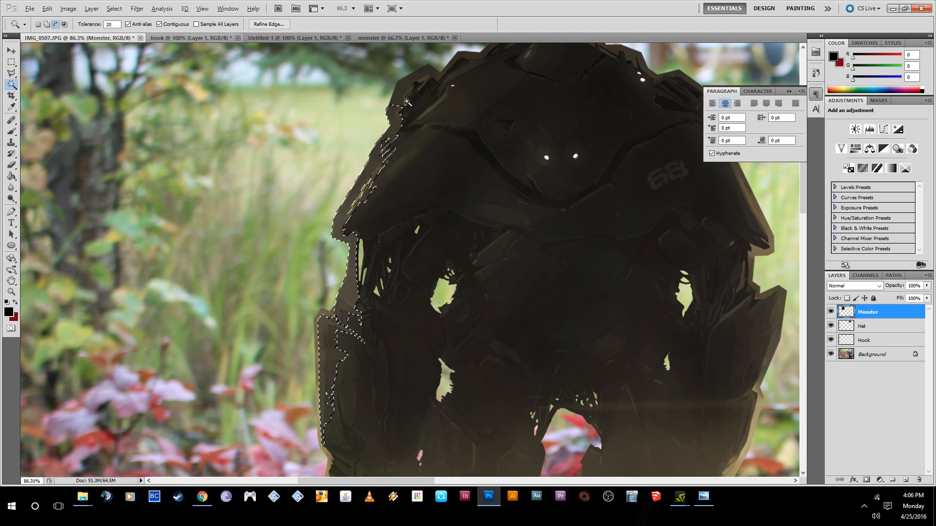
{"action": "scroll", "coordinate": [373, 298], "scroll_direction": "down", "scroll_amount": 1}
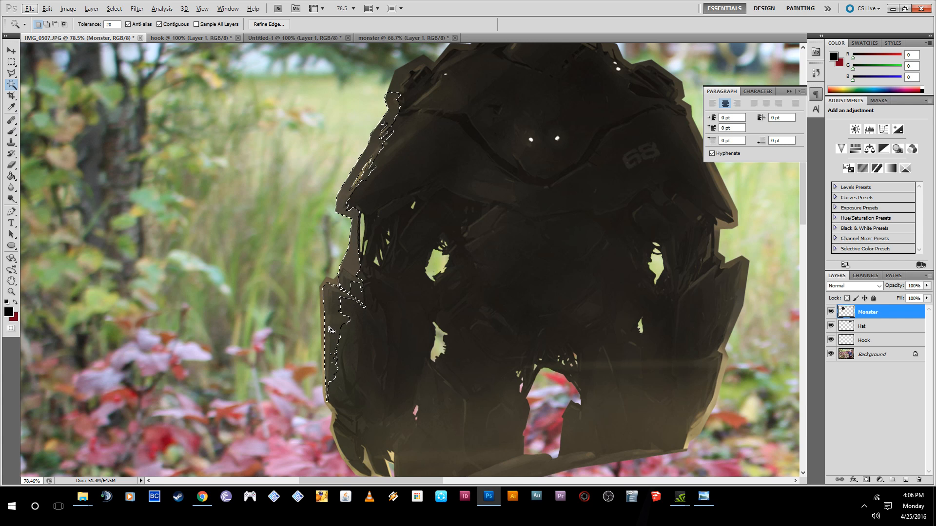
{"action": "scroll", "coordinate": [331, 330], "scroll_direction": "down", "scroll_amount": 2}
Delete the tan background fringe along the outer edge of the monster's left arm with the Magic Wand at tolerance 20.
{"action": "left_click", "coordinate": [336, 303]}
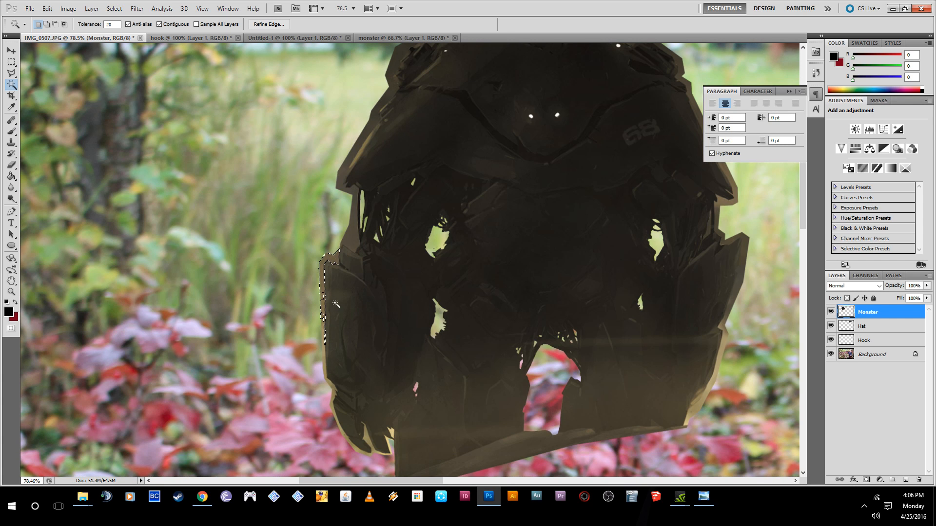
{"action": "scroll", "coordinate": [354, 269], "scroll_direction": "up", "scroll_amount": 2}
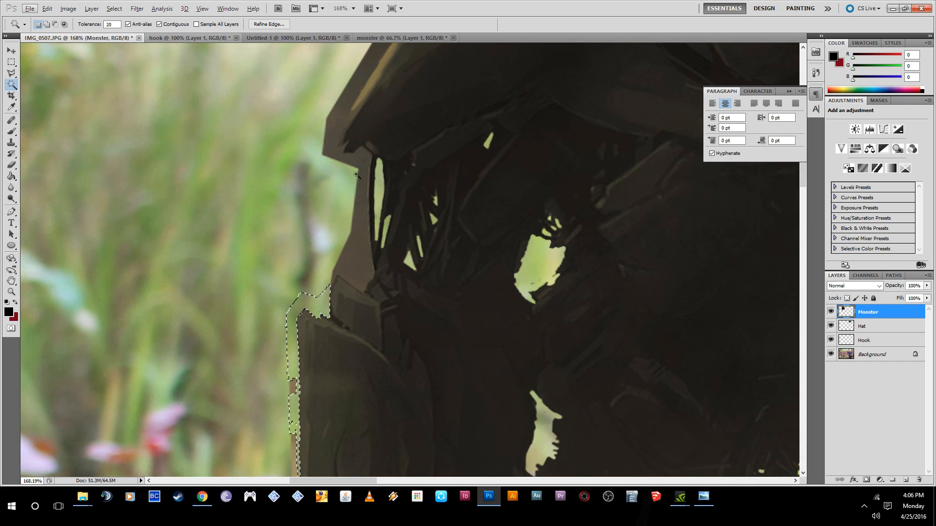
{"action": "left_click", "coordinate": [293, 387]}
{"action": "scroll", "coordinate": [304, 398], "scroll_direction": "down", "scroll_amount": 3}
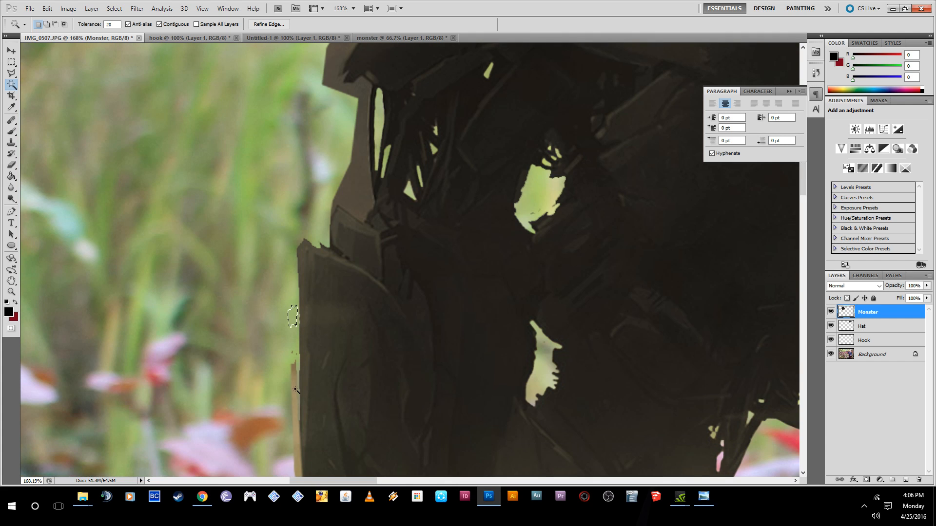
{"action": "scroll", "coordinate": [282, 429], "scroll_direction": "down", "scroll_amount": 5}
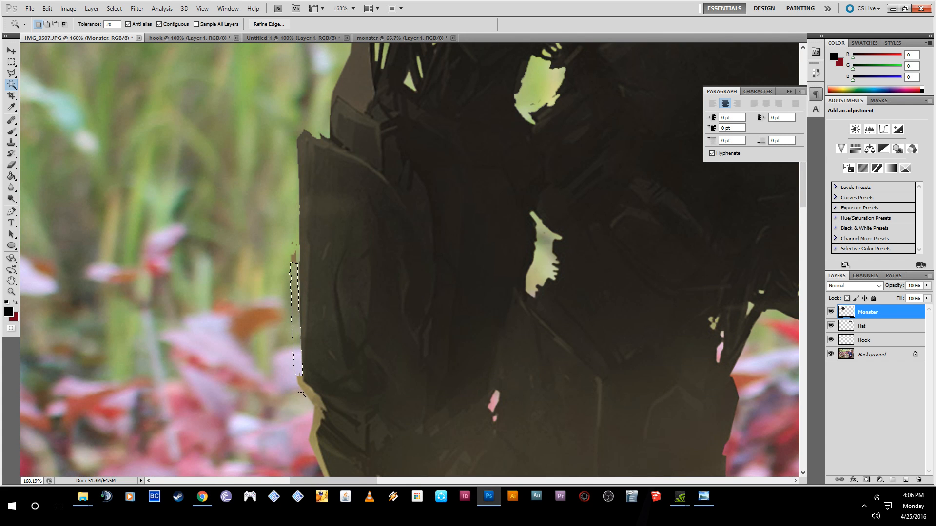
Delete the tan background fringe around the monster's left wrist and outer claw with the Magic Wand at tolerance 20.
{"action": "left_click", "coordinate": [306, 390]}
{"action": "scroll", "coordinate": [345, 433], "scroll_direction": "down", "scroll_amount": 4}
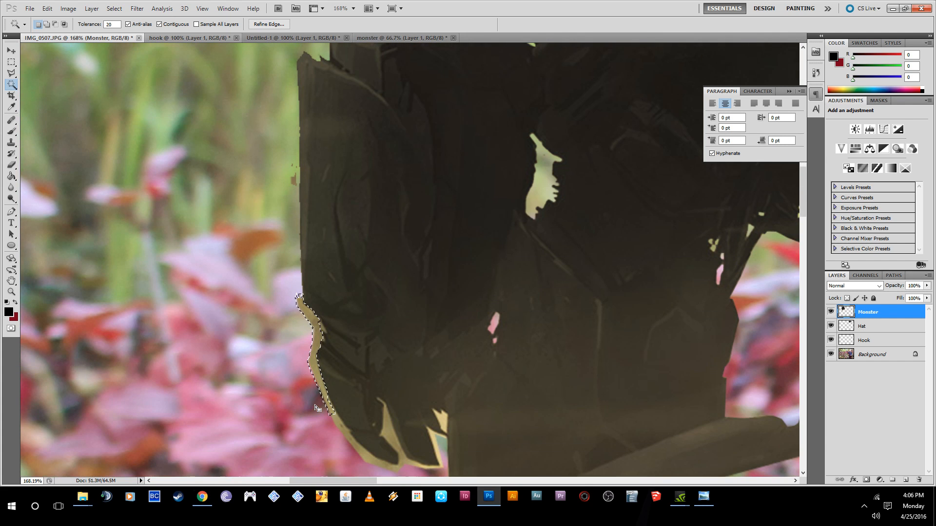
{"action": "left_click", "coordinate": [380, 445]}
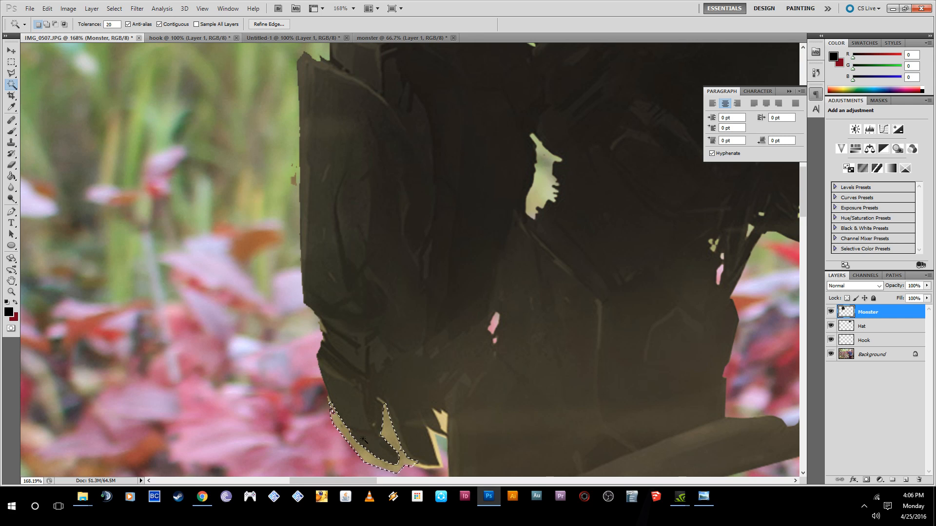
{"action": "key", "text": "Delete"}
{"action": "key", "text": "ctrl+d"}
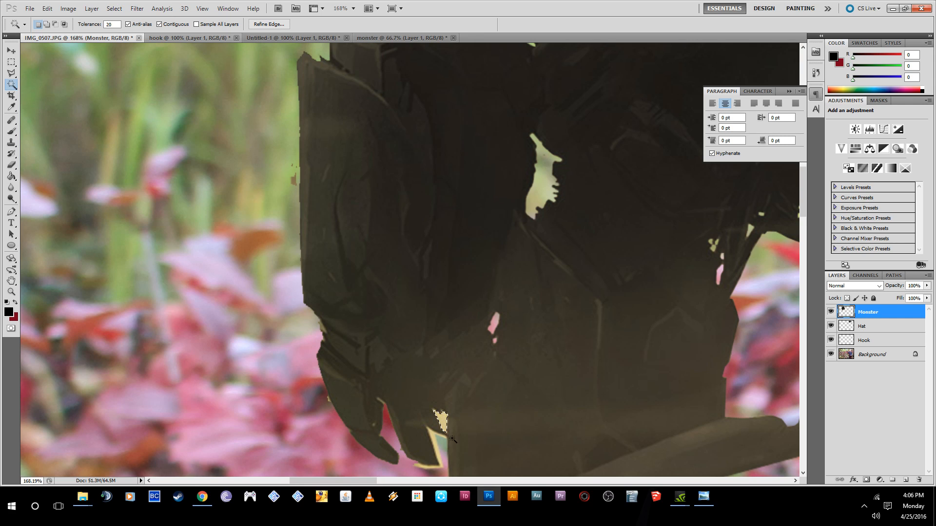
Delete the tan background remnants between and beneath the inner claws of the monster's left hand.
{"action": "left_click", "coordinate": [436, 446]}
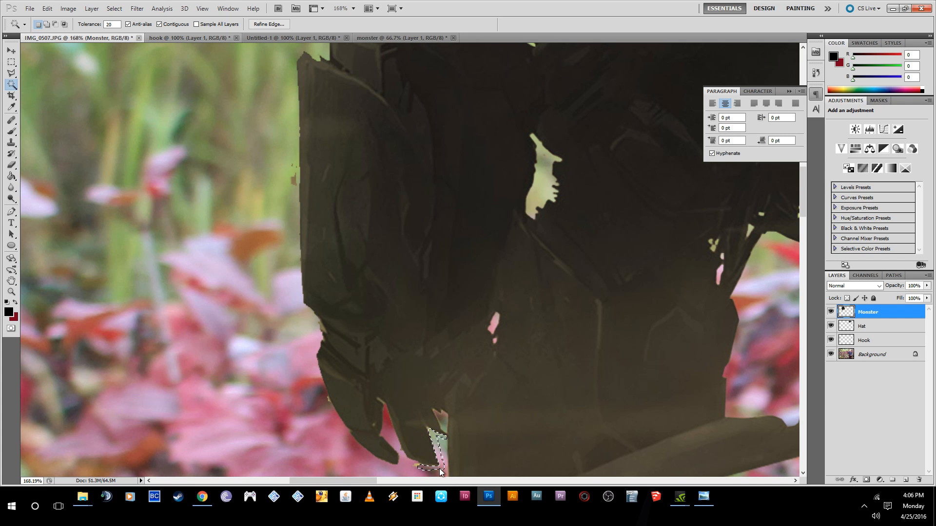
{"action": "scroll", "coordinate": [430, 450], "scroll_direction": "up", "scroll_amount": 1}
{"action": "scroll", "coordinate": [431, 449], "scroll_direction": "up", "scroll_amount": 5}
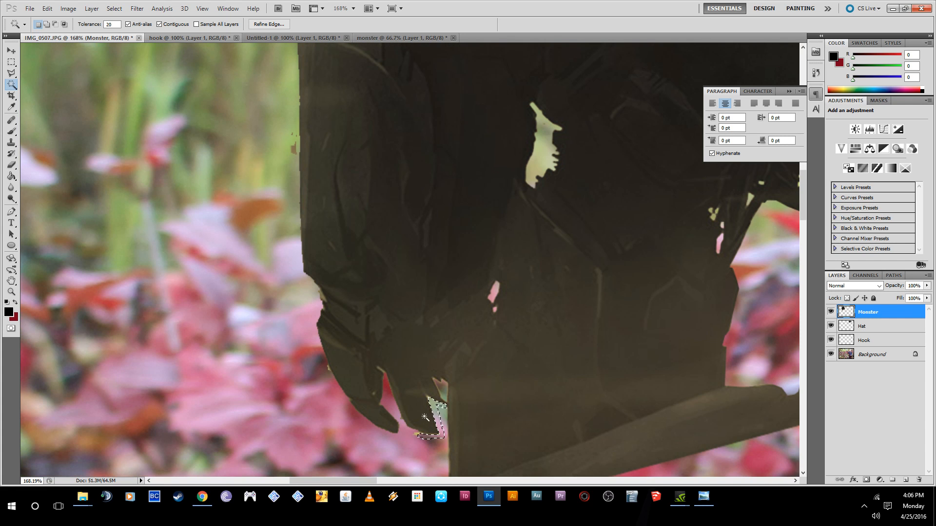
{"action": "scroll", "coordinate": [424, 409], "scroll_direction": "up", "scroll_amount": 1}
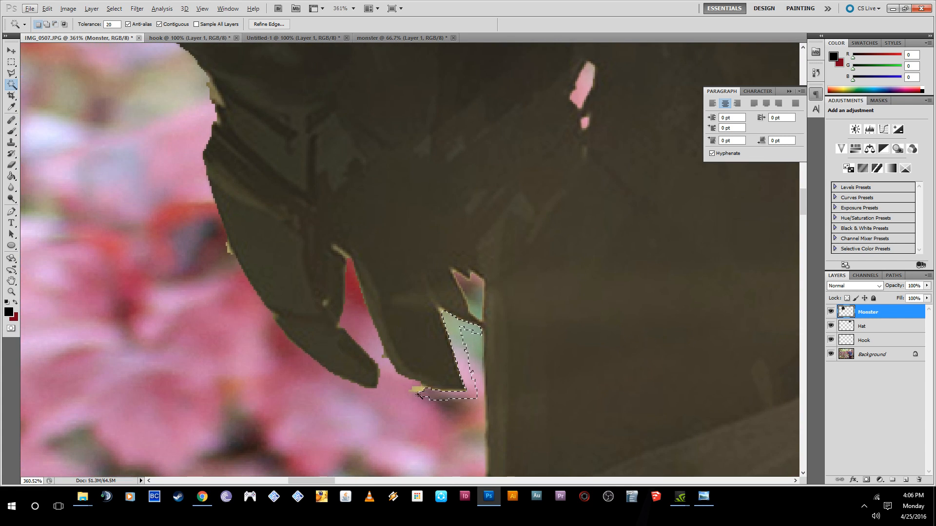
{"action": "left_click", "coordinate": [418, 391]}
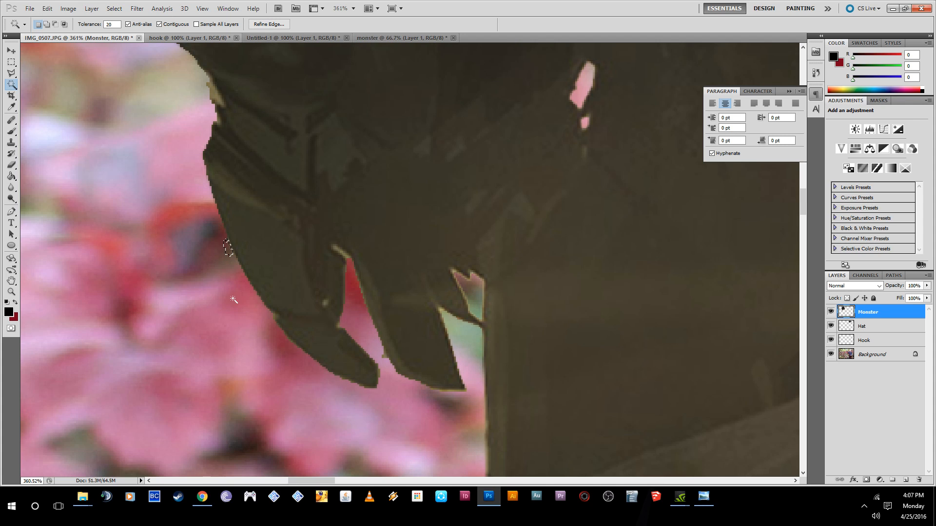
Delete the leftover tan patches and stray specks at the left wrist and beside the forearm's outer edge.
{"action": "scroll", "coordinate": [379, 274], "scroll_direction": "up", "scroll_amount": 3}
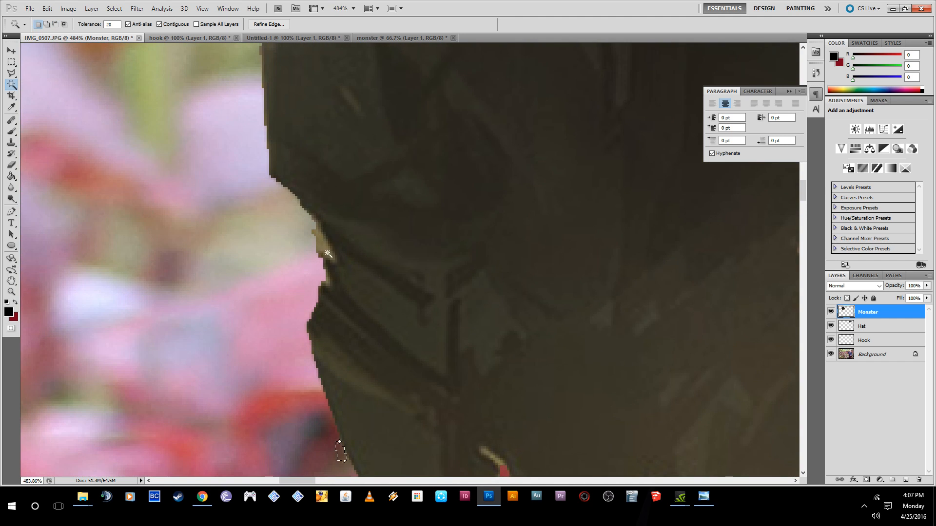
{"action": "left_click", "coordinate": [328, 254]}
{"action": "key", "text": "Delete"}
{"action": "scroll", "coordinate": [436, 265], "scroll_direction": "down", "scroll_amount": 5}
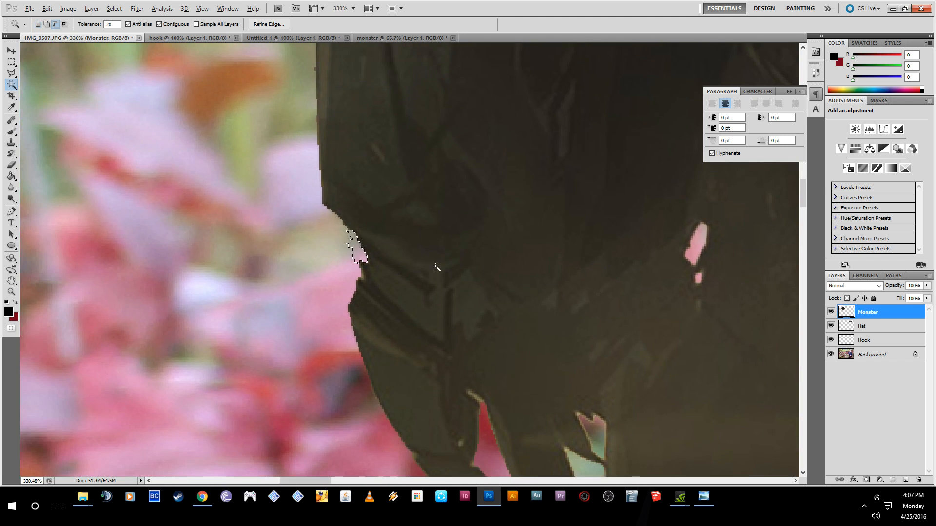
{"action": "scroll", "coordinate": [396, 206], "scroll_direction": "up", "scroll_amount": 4}
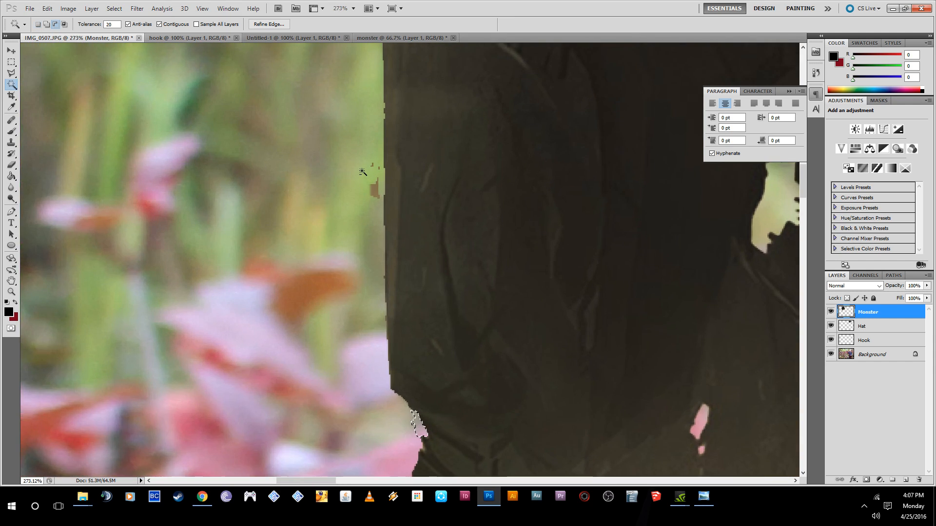
{"action": "key", "text": "Delete"}
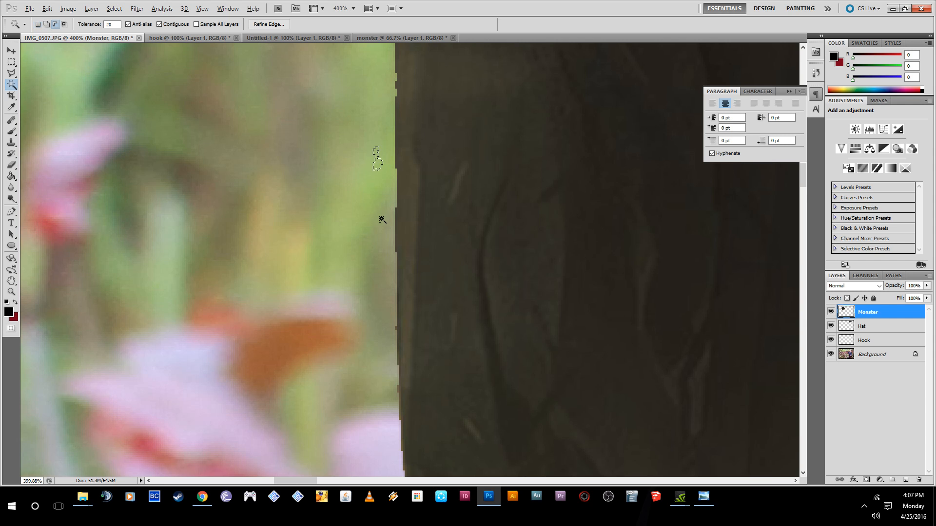
{"action": "scroll", "coordinate": [381, 218], "scroll_direction": "down", "scroll_amount": 6}
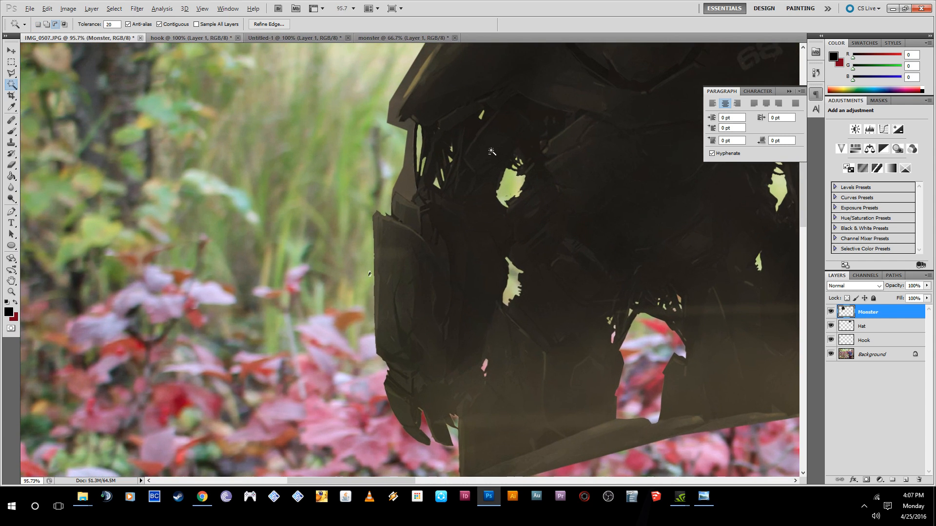
Delete the brown background around the left shoulder plate's lower tip and down to the arm, using Magic Wand tolerance 10.
{"action": "scroll", "coordinate": [449, 129], "scroll_direction": "up", "scroll_amount": 2}
{"action": "left_click", "coordinate": [381, 129]}
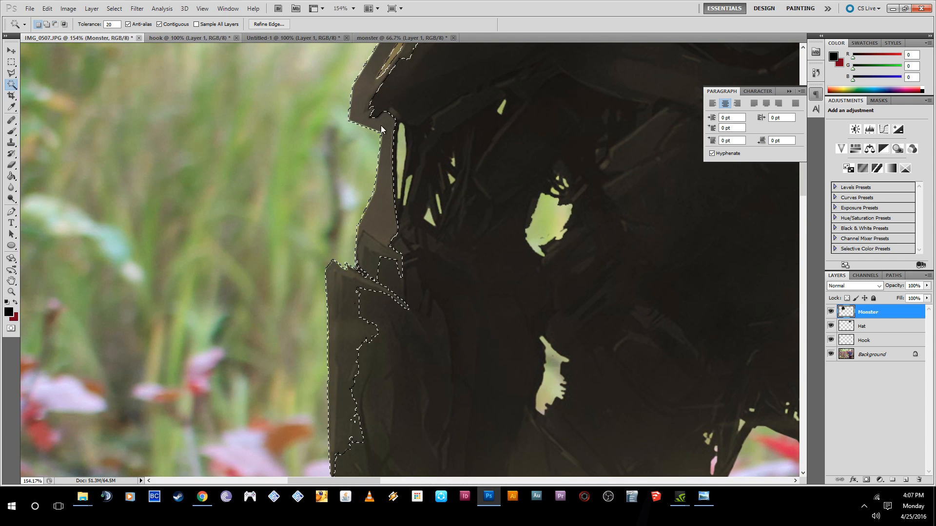
{"action": "scroll", "coordinate": [381, 129], "scroll_direction": "up", "scroll_amount": 3}
{"action": "double_click", "coordinate": [112, 24]}
{"action": "type", "text": "10"}
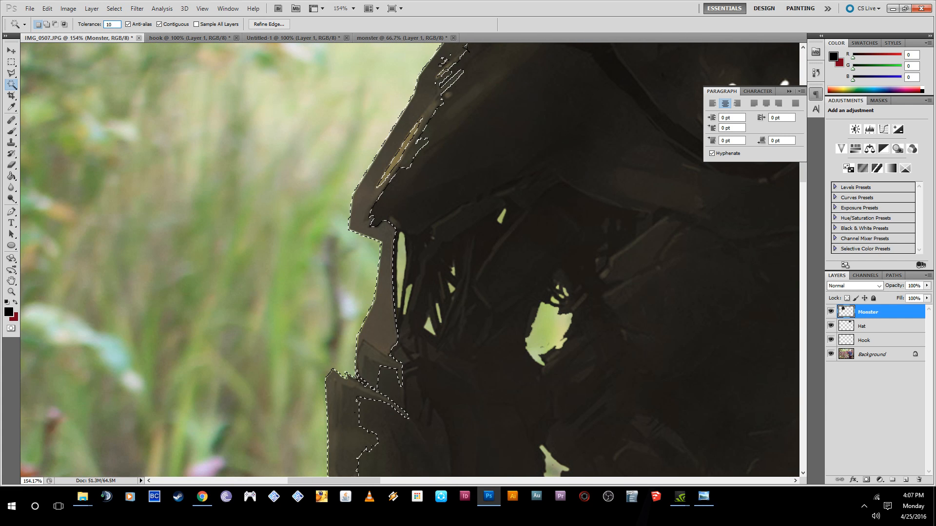
{"action": "left_click", "coordinate": [419, 195]}
{"action": "left_click", "coordinate": [356, 214]}
{"action": "key", "text": "Delete"}
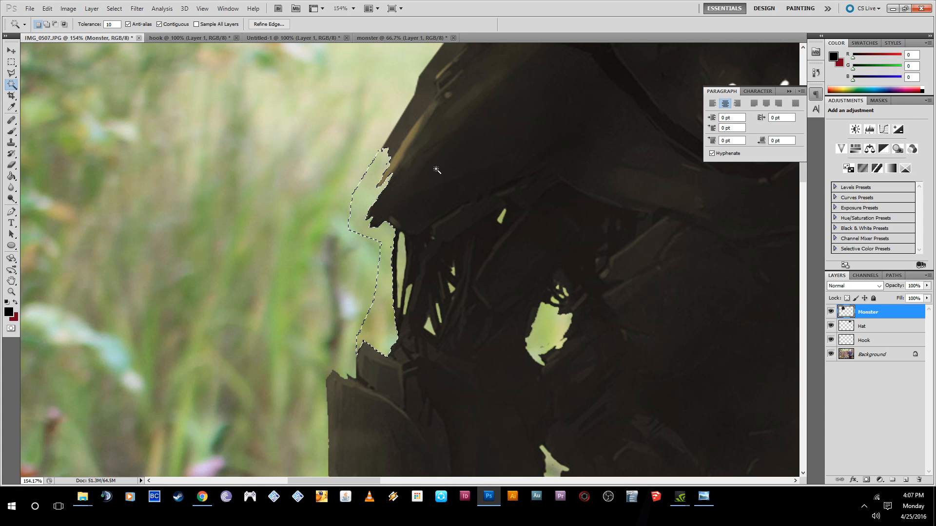
Lower the Magic Wand tolerance to 5 and delete the brown fringe along the left shoulder plate's outer edge.
{"action": "scroll", "coordinate": [435, 170], "scroll_direction": "up", "scroll_amount": 3}
{"action": "left_click", "coordinate": [422, 161]}
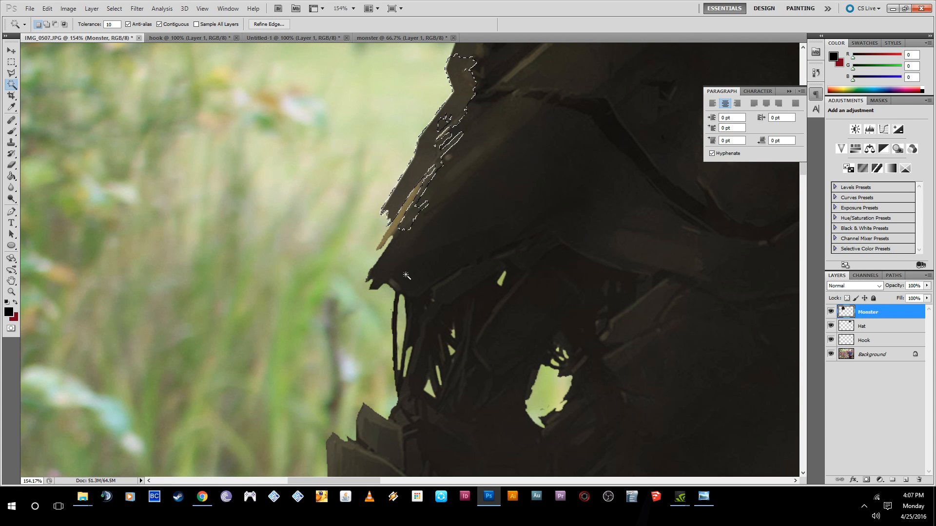
{"action": "scroll", "coordinate": [421, 166], "scroll_direction": "up", "scroll_amount": 4}
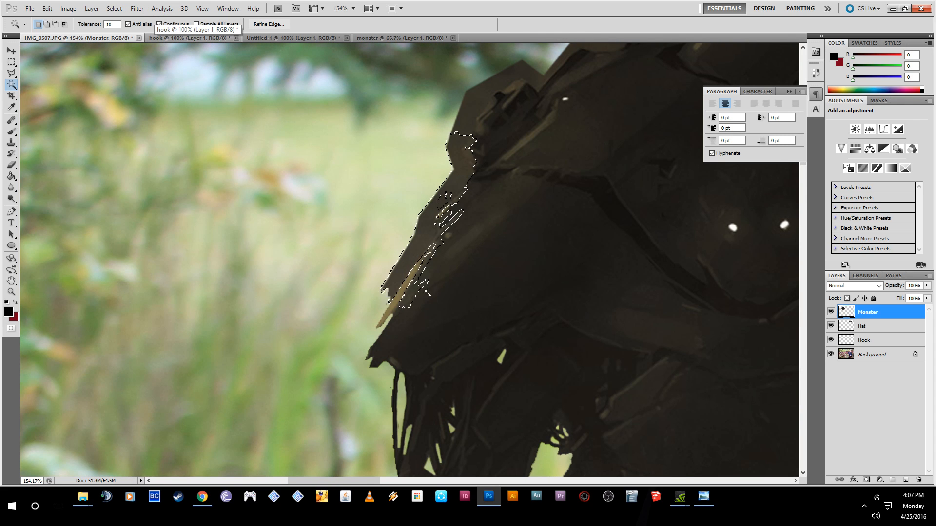
{"action": "left_click", "coordinate": [114, 24]}
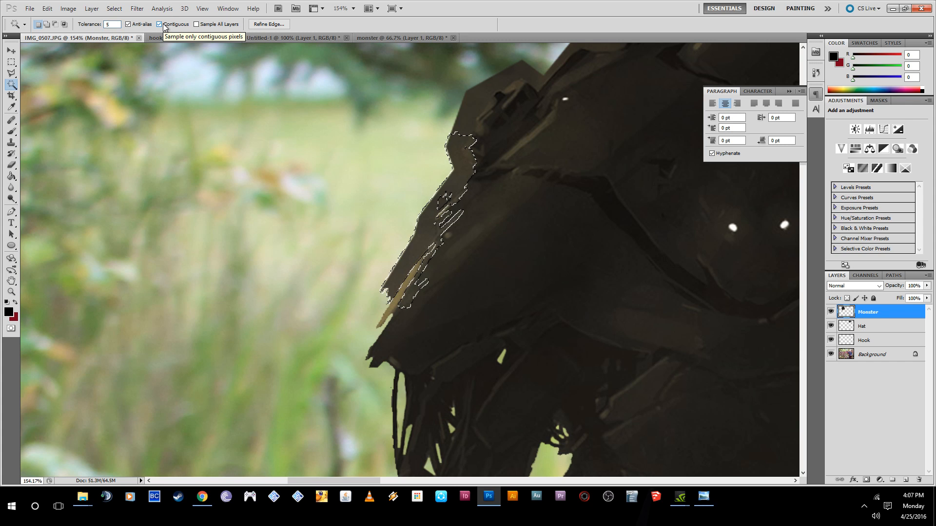
{"action": "left_click", "coordinate": [505, 250]}
{"action": "left_click", "coordinate": [447, 191]}
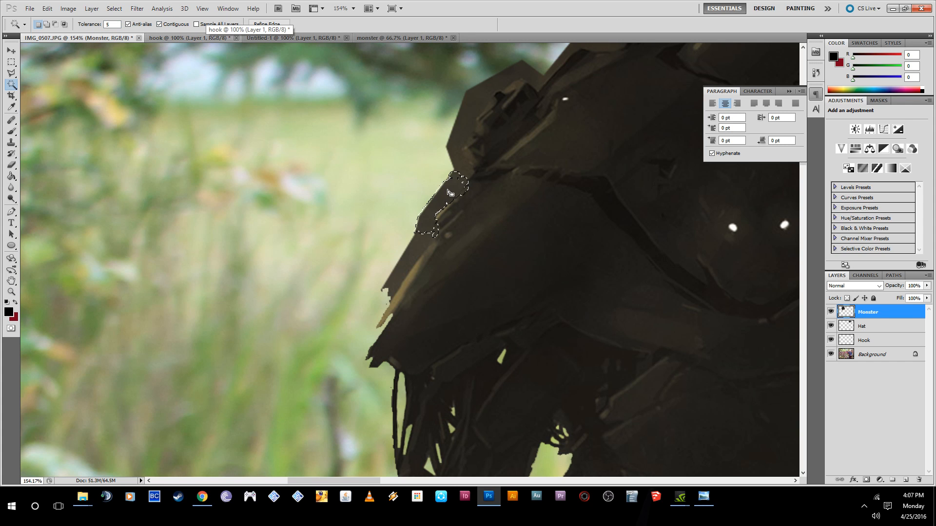
{"action": "key", "text": "Delete"}
{"action": "left_click", "coordinate": [407, 261]}
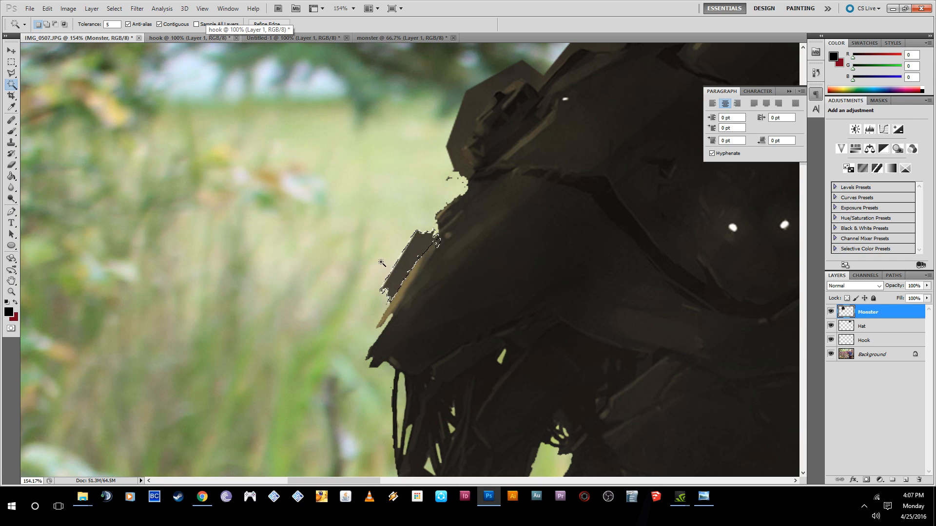
{"action": "key", "text": "Delete"}
Delete the brown background surrounding the jagged bump on top of the monster's left shoulder.
{"action": "scroll", "coordinate": [461, 194], "scroll_direction": "up", "scroll_amount": 1}
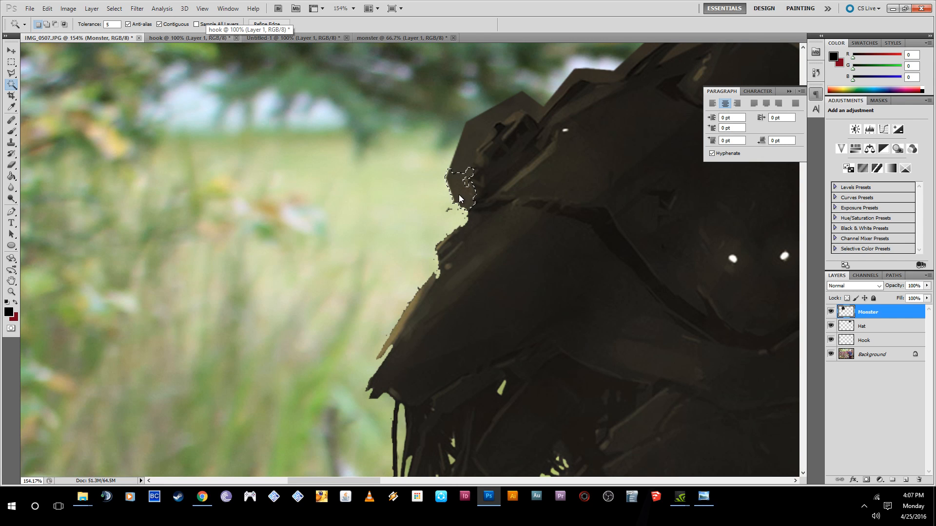
{"action": "left_click", "coordinate": [479, 113]}
{"action": "key", "text": "Delete"}
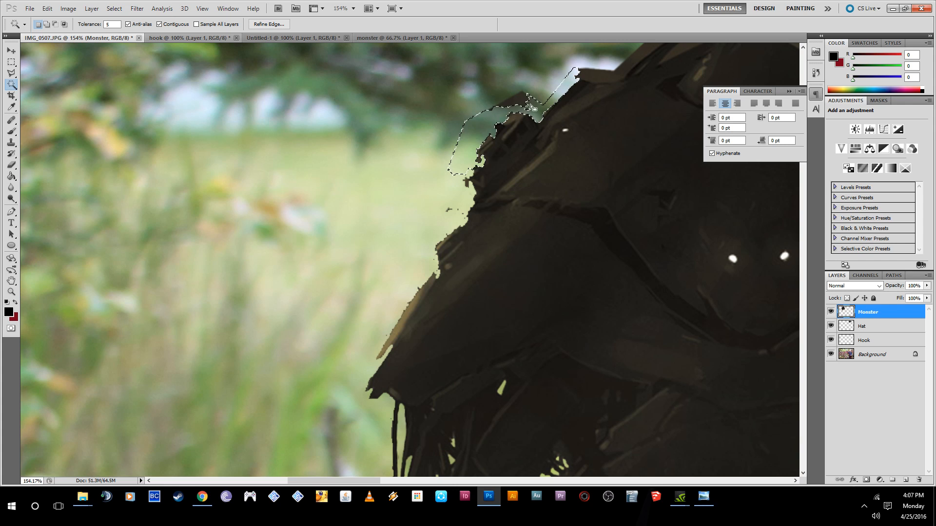
{"action": "left_click", "coordinate": [521, 100]}
{"action": "key", "text": "Delete"}
Delete the brown background patches along the sloping ridge between the left shoulder bump and the monster's head.
{"action": "scroll", "coordinate": [577, 93], "scroll_direction": "up", "scroll_amount": 1}
{"action": "left_click", "coordinate": [578, 93]}
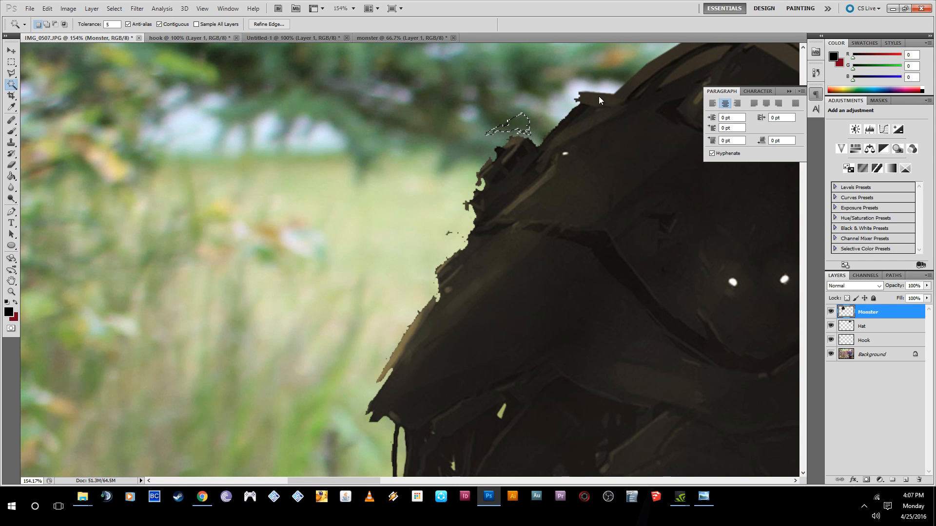
{"action": "key", "text": "Delete"}
{"action": "left_click", "coordinate": [623, 102]}
{"action": "key", "text": "Delete"}
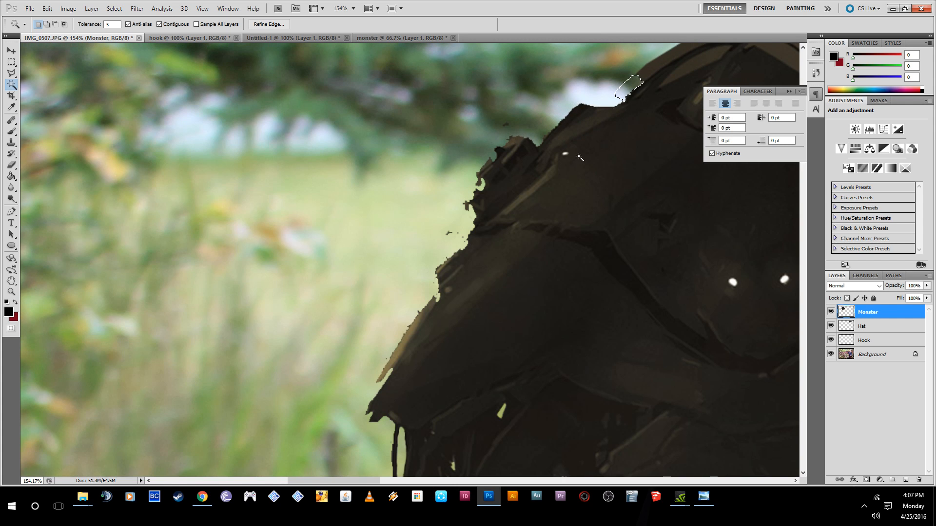
Delete the brown background inside and above the curved cable left of the monster's head peak, including around the peak.
{"action": "left_click_drag", "start_coordinate": [560, 216], "coordinate": [389, 247]}
{"action": "key", "text": "Delete"}
{"action": "left_click", "coordinate": [440, 155]}
{"action": "key", "text": "Delete"}
{"action": "left_click", "coordinate": [417, 140]}
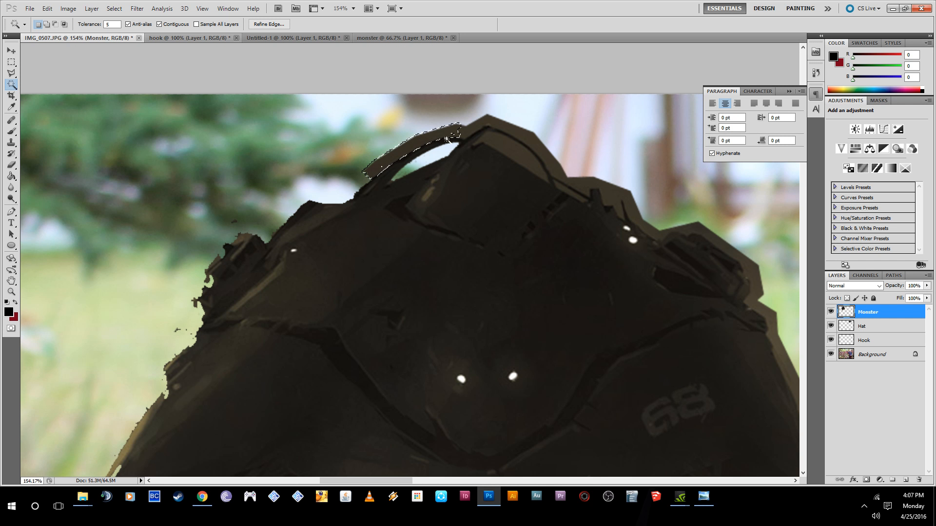
{"action": "key", "text": "Delete"}
{"action": "left_click", "coordinate": [473, 130]}
{"action": "key", "text": "Delete"}
Delete the brown background inside the cable loop right of the head peak and along the ridge sloping down from it.
{"action": "left_click", "coordinate": [509, 147]}
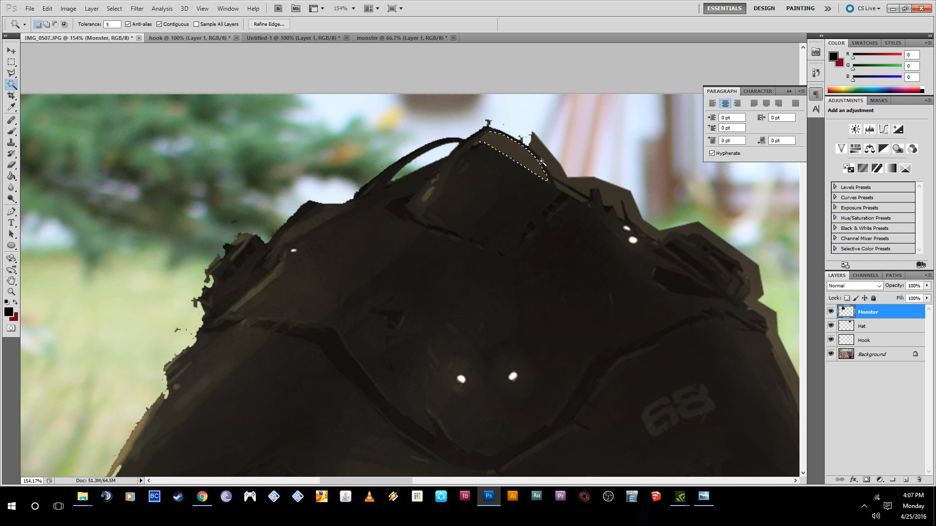
{"action": "key", "text": "Delete"}
{"action": "left_click", "coordinate": [561, 173]}
{"action": "key", "text": "Delete"}
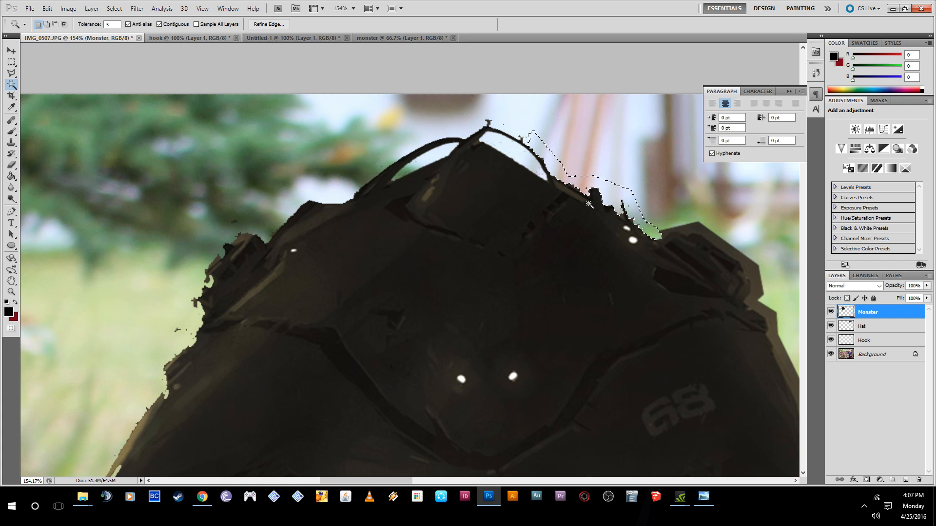
{"action": "left_click", "coordinate": [568, 189]}
Delete the brown background fringe around the bump on top of the monster's right shoulder.
{"action": "left_click_drag", "start_coordinate": [674, 307], "coordinate": [427, 194]}
{"action": "left_click", "coordinate": [478, 140]}
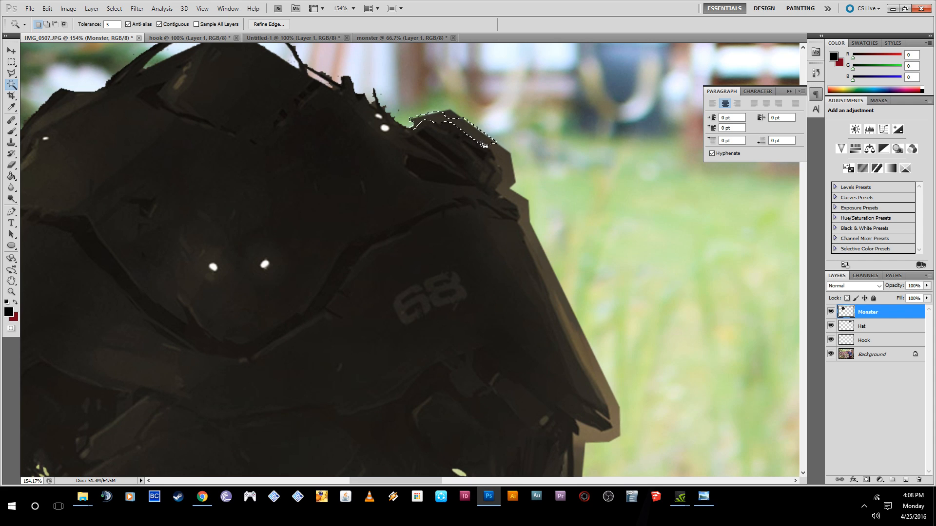
{"action": "key", "text": "Delete"}
{"action": "left_click", "coordinate": [499, 157]}
{"action": "key", "text": "Delete"}
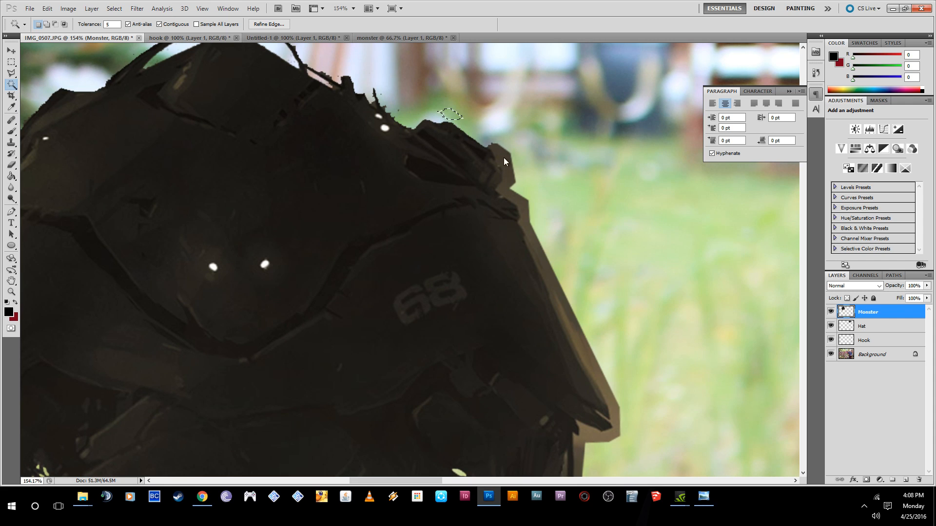
{"action": "left_click", "coordinate": [504, 157]}
{"action": "key", "text": "Delete"}
Delete the brown fringe along the upper outer edge of the monster's right shoulder plate.
{"action": "left_click", "coordinate": [516, 198]}
{"action": "key", "text": "Delete"}
{"action": "scroll", "coordinate": [548, 235], "scroll_direction": "down", "scroll_amount": 2}
{"action": "key", "text": "Delete"}
{"action": "left_click", "coordinate": [539, 219]}
{"action": "key", "text": "Delete"}
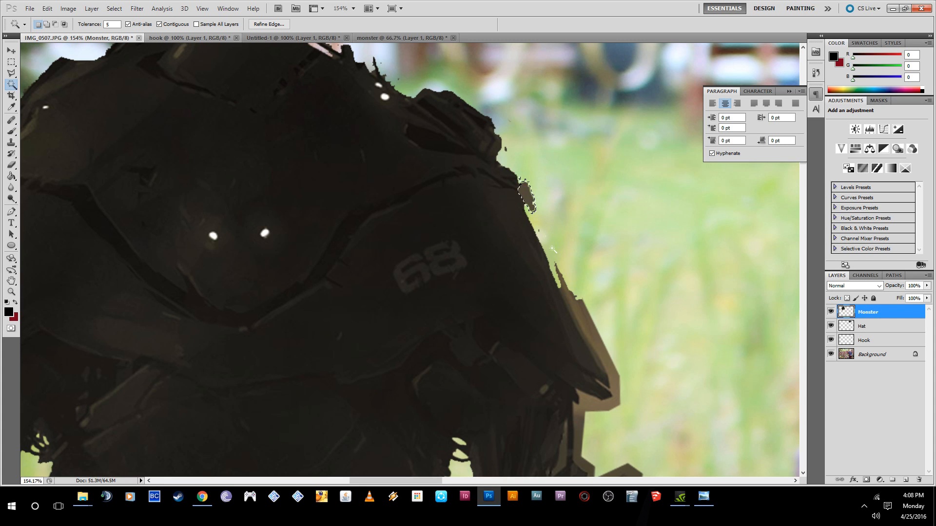
Delete the tan background fringe along the lower outer edge of the right shoulder plate with the Magic Wand.
{"action": "left_click", "coordinate": [592, 322]}
{"action": "key", "text": "Delete"}
{"action": "left_click", "coordinate": [578, 315]}
{"action": "key", "text": "Delete"}
{"action": "left_click", "coordinate": [571, 309]}
{"action": "key", "text": "Delete"}
{"action": "left_click", "coordinate": [574, 317]}
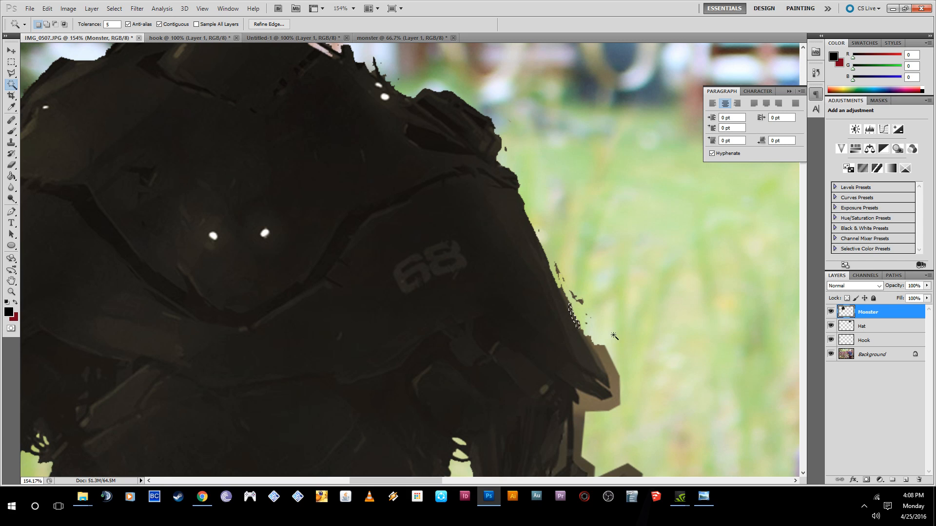
{"action": "key", "text": "Delete"}
Delete the tan background around the right shoulder plate's lower tip and down to the arm guard below it.
{"action": "scroll", "coordinate": [609, 355], "scroll_direction": "down", "scroll_amount": 2}
{"action": "left_click", "coordinate": [615, 356]}
{"action": "key", "text": "Delete"}
{"action": "scroll", "coordinate": [621, 377], "scroll_direction": "down", "scroll_amount": 3}
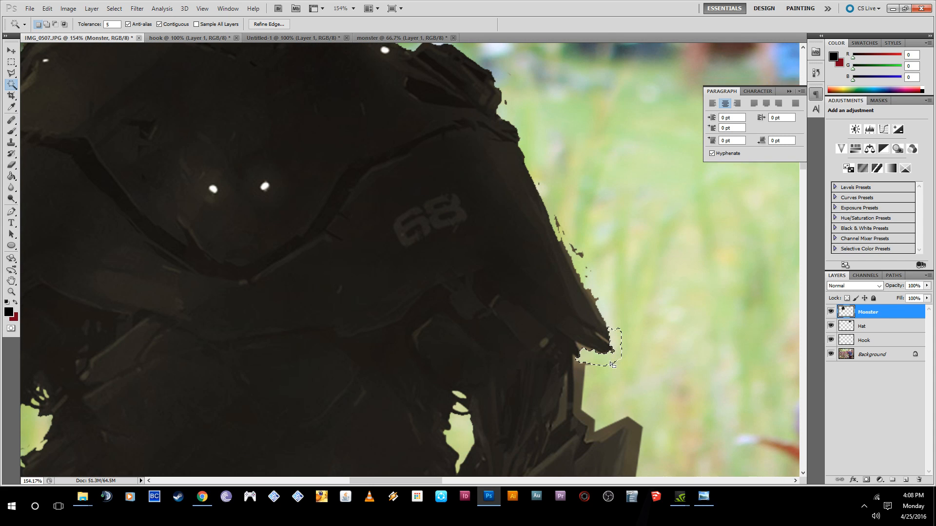
{"action": "left_click", "coordinate": [587, 348]}
{"action": "key", "text": "Delete"}
{"action": "left_click", "coordinate": [580, 355]}
{"action": "key", "text": "Delete"}
{"action": "left_click", "coordinate": [580, 325]}
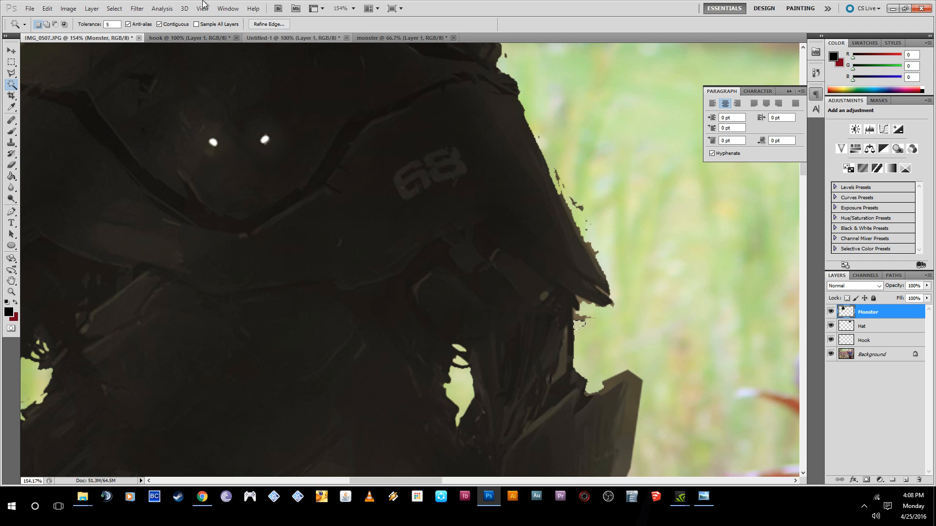
Set the Magic Wand tolerance to 10 and delete the background in the narrow gap under the right shoulder plate.
{"action": "left_click", "coordinate": [116, 25]}
{"action": "key", "text": "Return"}
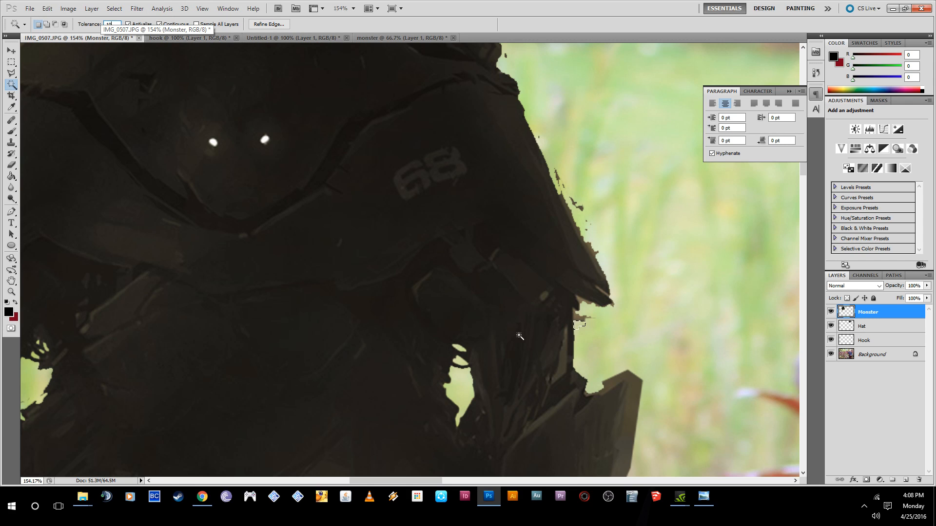
{"action": "left_click", "coordinate": [564, 375]}
{"action": "scroll", "coordinate": [569, 404], "scroll_direction": "down", "scroll_amount": 2}
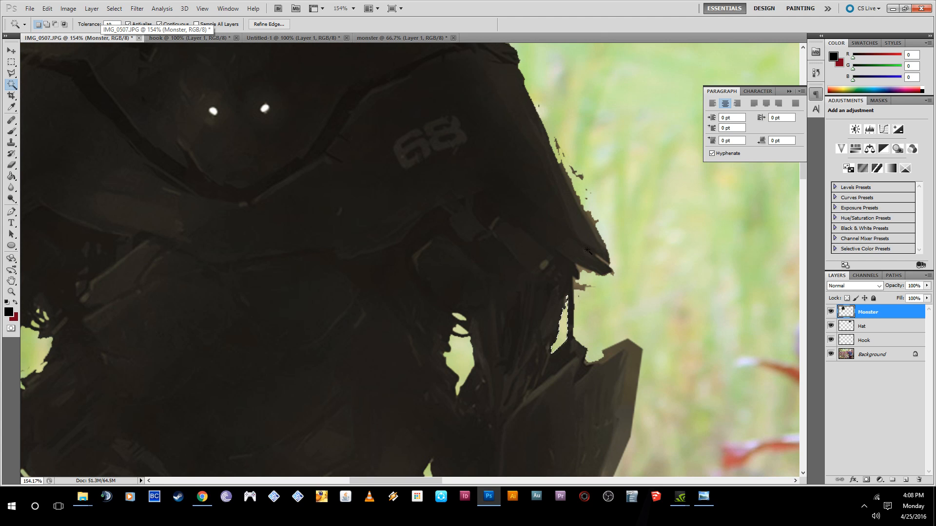
Delete the leftover background fragments under the right shoulder plate's tip and along its outer edge with the Magic Wand.
{"action": "left_click", "coordinate": [581, 287]}
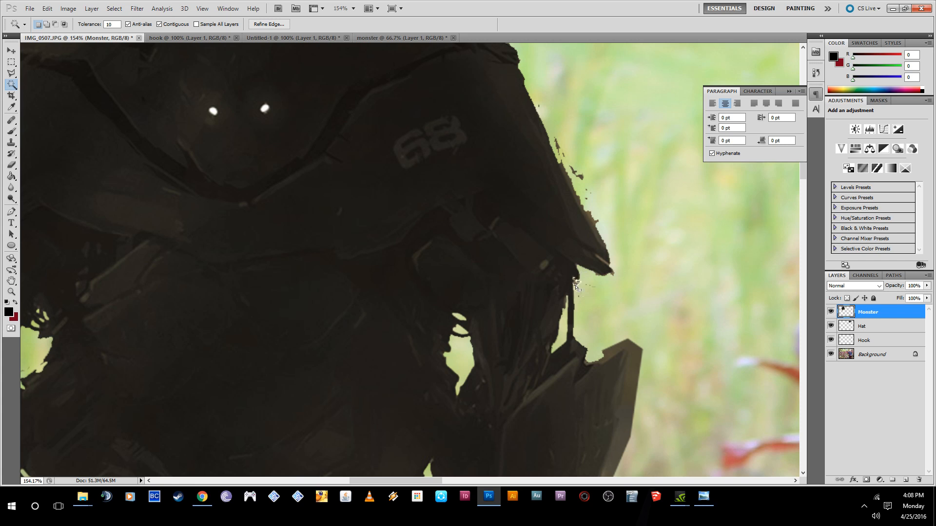
{"action": "left_click", "coordinate": [592, 215]}
{"action": "scroll", "coordinate": [580, 146], "scroll_direction": "down", "scroll_amount": 2}
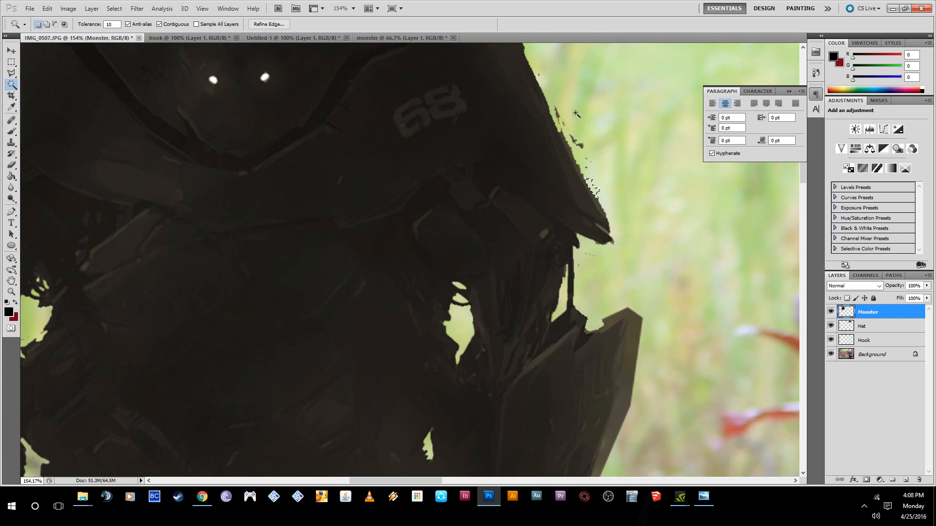
{"action": "left_click", "coordinate": [571, 152]}
Delete the tan background strip along the upper outer edge of the monster's right arm guard.
{"action": "scroll", "coordinate": [638, 279], "scroll_direction": "down", "scroll_amount": 5}
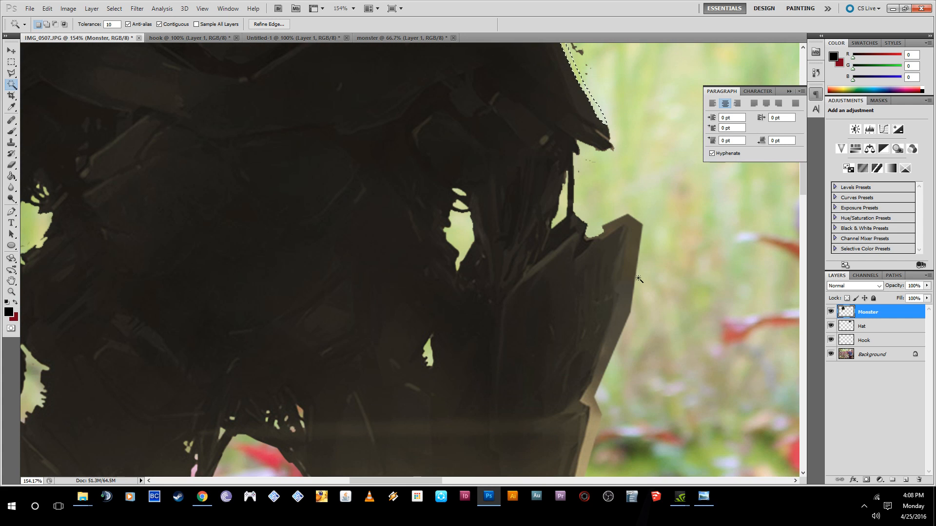
{"action": "scroll", "coordinate": [638, 278], "scroll_direction": "down", "scroll_amount": 2}
{"action": "left_click", "coordinate": [631, 229]}
{"action": "key", "text": "Delete"}
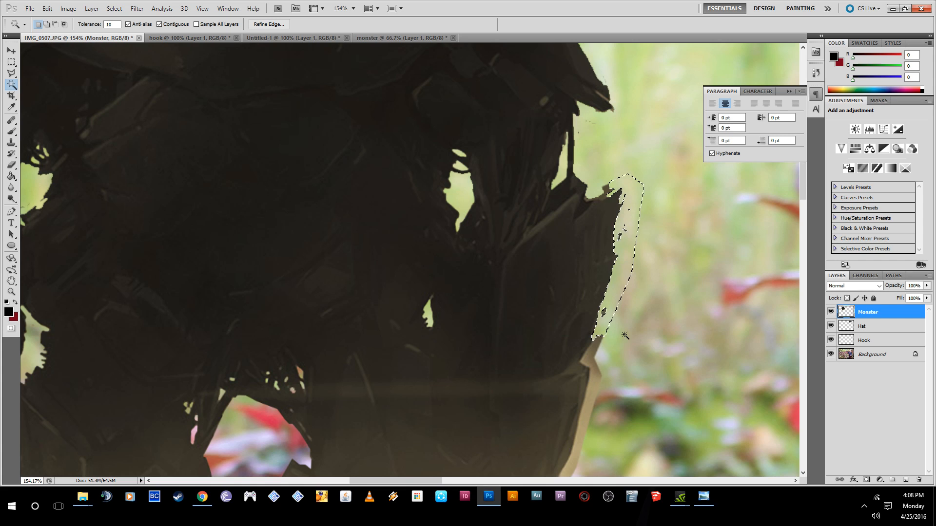
Delete the tan background around the notch halfway down the right arm guard's outer edge.
{"action": "scroll", "coordinate": [624, 336], "scroll_direction": "down", "scroll_amount": 3}
{"action": "left_click", "coordinate": [597, 312]}
{"action": "left_click", "coordinate": [598, 333]}
{"action": "key", "text": "Delete"}
{"action": "left_click", "coordinate": [598, 293]}
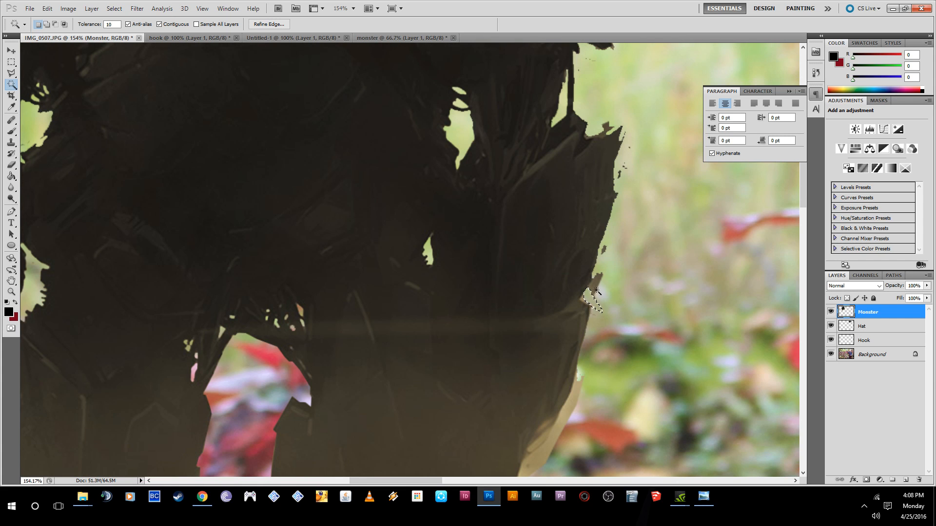
{"action": "key", "text": "Delete"}
{"action": "left_click", "coordinate": [588, 298]}
{"action": "key", "text": "Delete"}
Delete the tan background strip along the right arm's lower outer edge down to the monster's bottom corner.
{"action": "scroll", "coordinate": [623, 344], "scroll_direction": "down", "scroll_amount": 3}
{"action": "left_click", "coordinate": [582, 351]}
{"action": "key", "text": "Delete"}
{"action": "left_click", "coordinate": [549, 371]}
{"action": "key", "text": "Delete"}
{"action": "left_click", "coordinate": [539, 390]}
{"action": "key", "text": "Delete"}
{"action": "left_click", "coordinate": [523, 408]}
{"action": "key", "text": "Delete"}
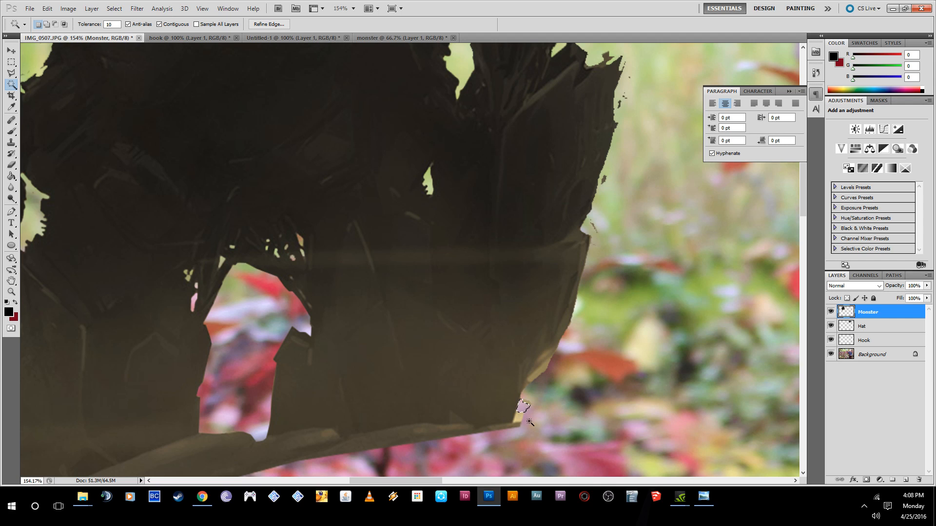
{"action": "left_click", "coordinate": [518, 418]}
{"action": "key", "text": "Delete"}
{"action": "scroll", "coordinate": [572, 405], "scroll_direction": "up", "scroll_amount": 2}
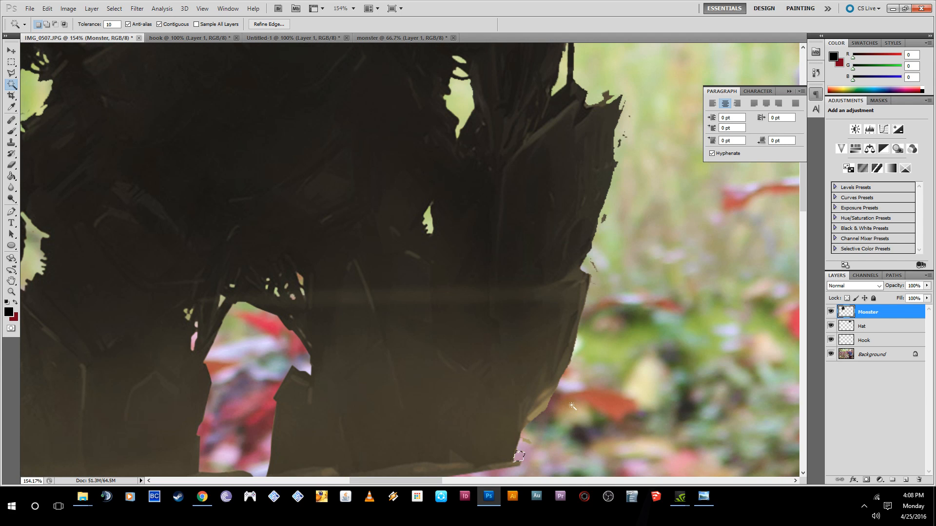
{"action": "left_click", "coordinate": [541, 409]}
{"action": "scroll", "coordinate": [560, 409], "scroll_direction": "up", "scroll_amount": 2}
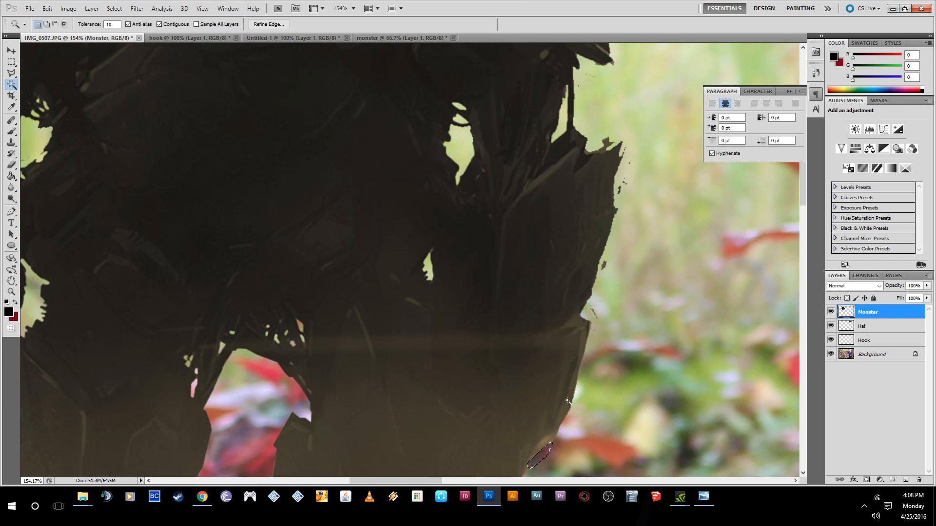
Inspect the monster's whole outline for leftover background fragments.
{"action": "scroll", "coordinate": [477, 312], "scroll_direction": "down", "scroll_amount": 4}
{"action": "scroll", "coordinate": [375, 175], "scroll_direction": "down", "scroll_amount": 2}
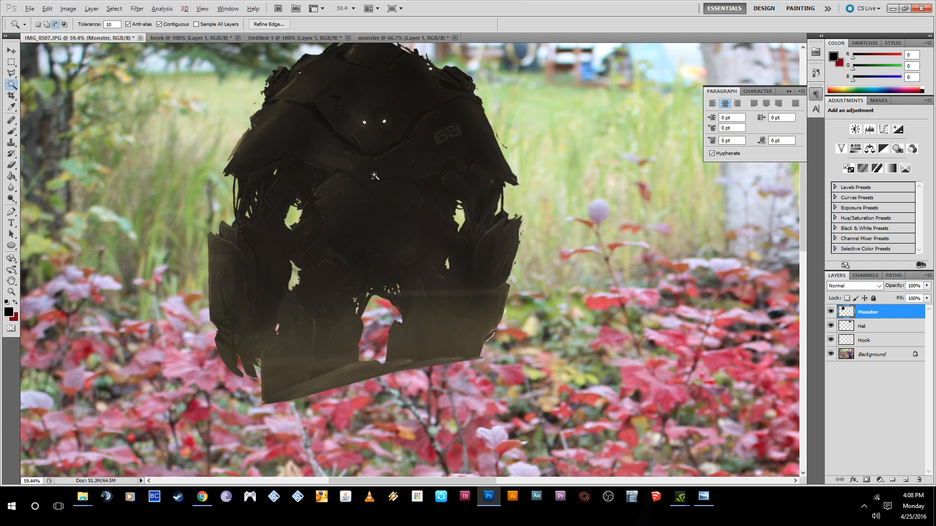
{"action": "scroll", "coordinate": [336, 47], "scroll_direction": "up", "scroll_amount": 4}
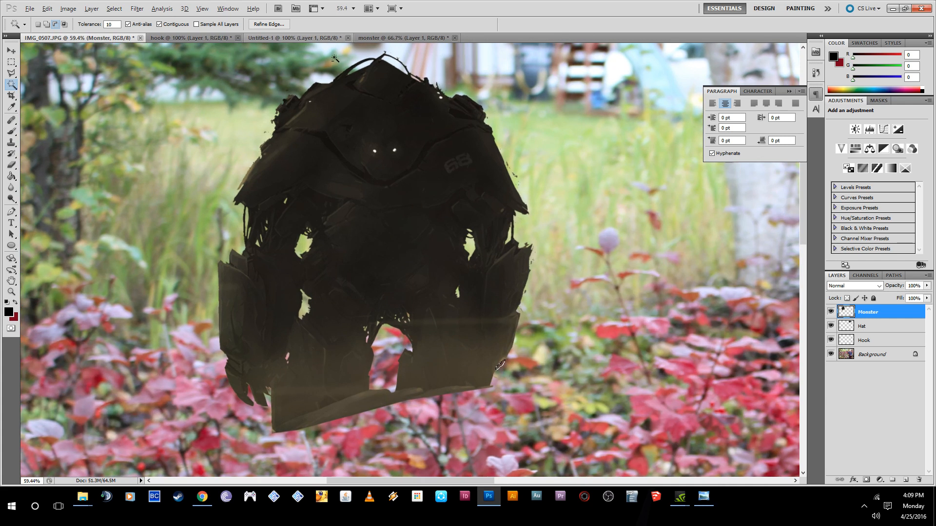
{"action": "scroll", "coordinate": [331, 331], "scroll_direction": "down", "scroll_amount": 3}
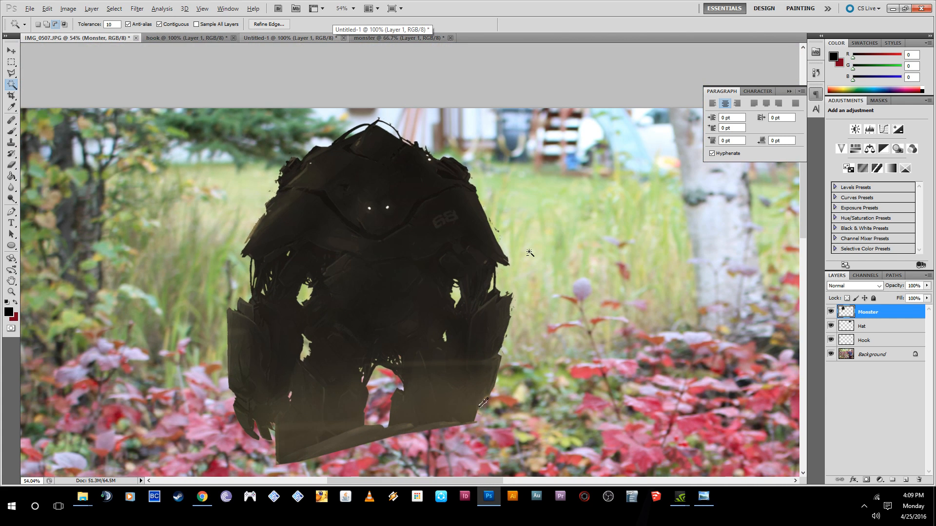
{"action": "scroll", "coordinate": [571, 368], "scroll_direction": "up", "scroll_amount": 4}
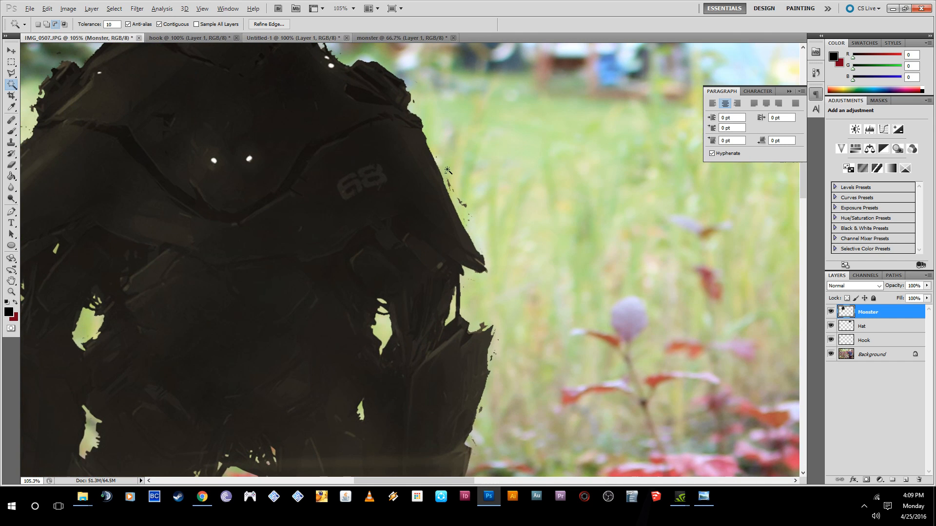
{"action": "scroll", "coordinate": [456, 188], "scroll_direction": "up", "scroll_amount": 3}
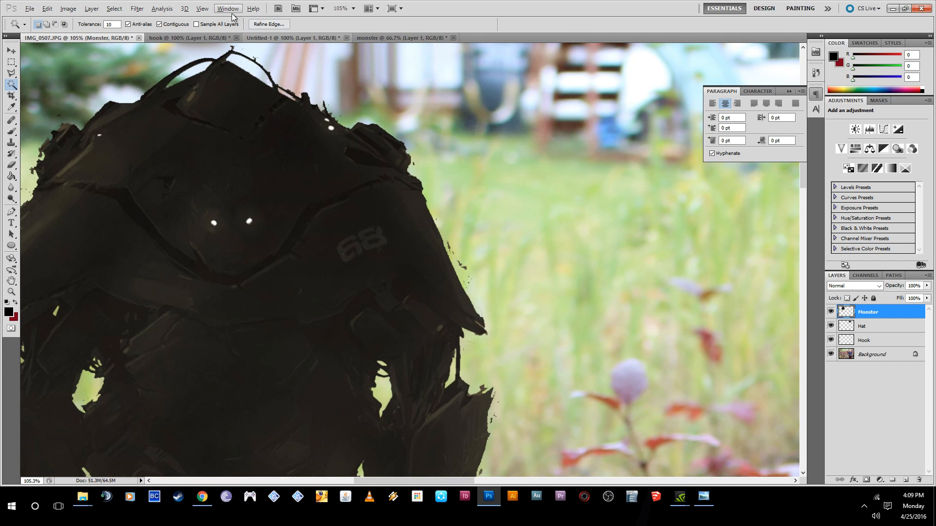
{"action": "scroll", "coordinate": [464, 274], "scroll_direction": "up", "scroll_amount": 4}
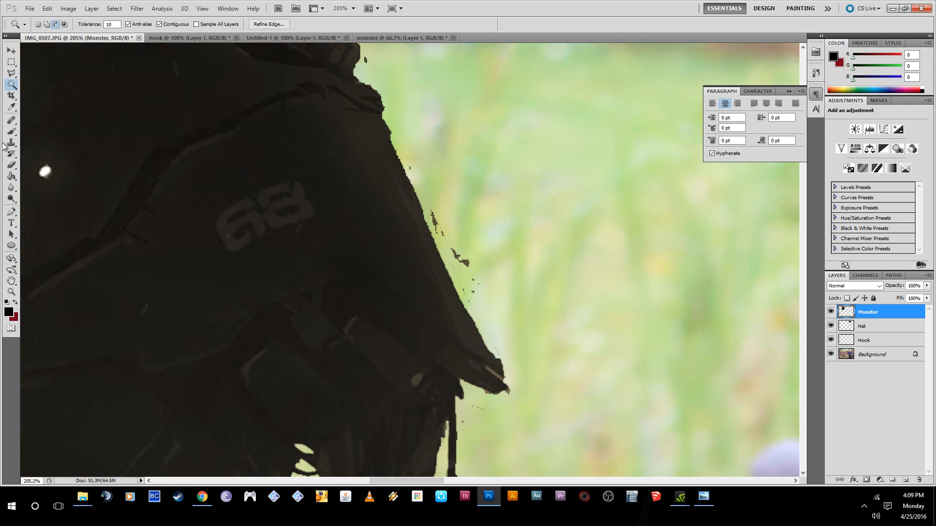
{"action": "left_click", "coordinate": [16, 166]}
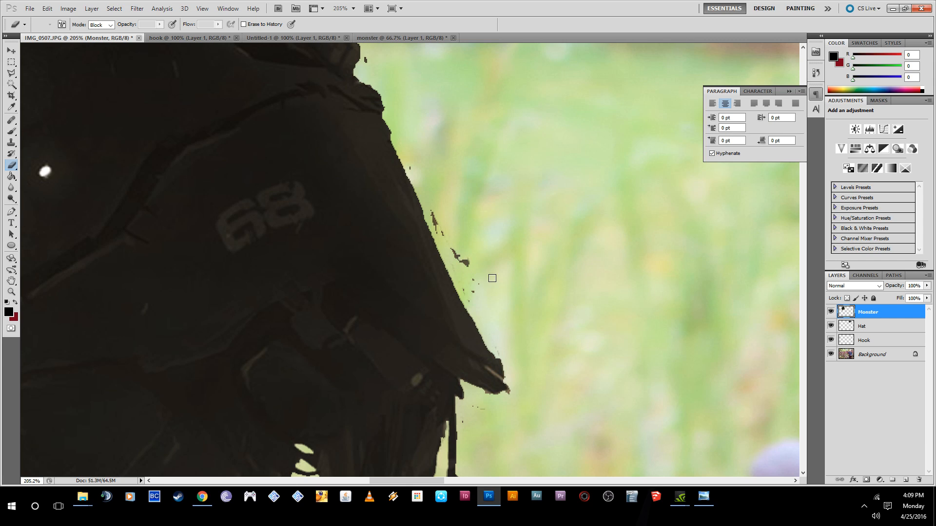
{"action": "left_click", "coordinate": [110, 26]}
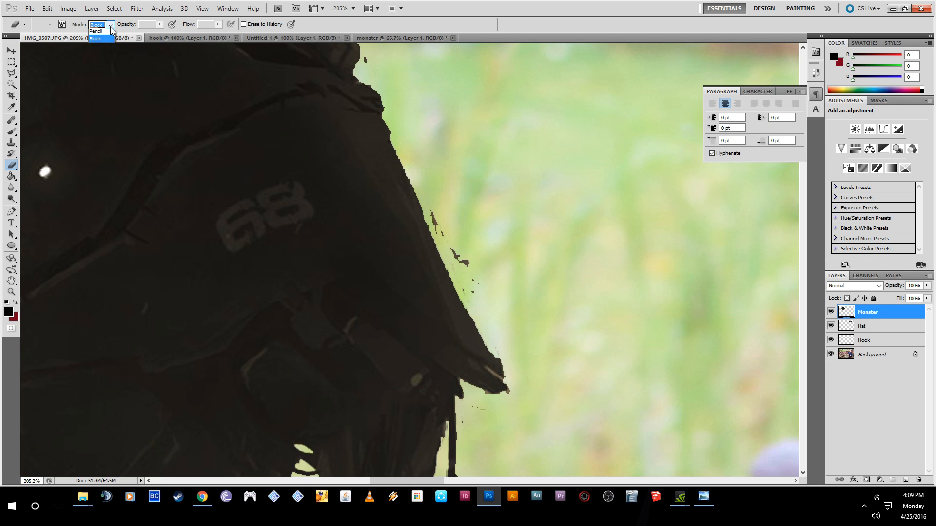
{"action": "left_click", "coordinate": [95, 33]}
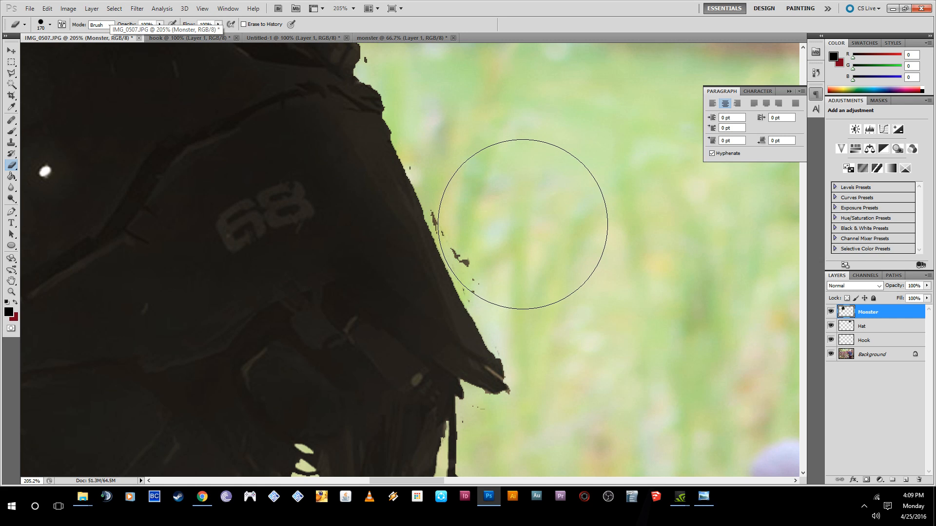
Clear the selection and erase the stray specks beside the right shoulder plate with the Eraser in Block mode.
{"action": "left_click", "coordinate": [10, 85]}
{"action": "key", "text": "ctrl+d"}
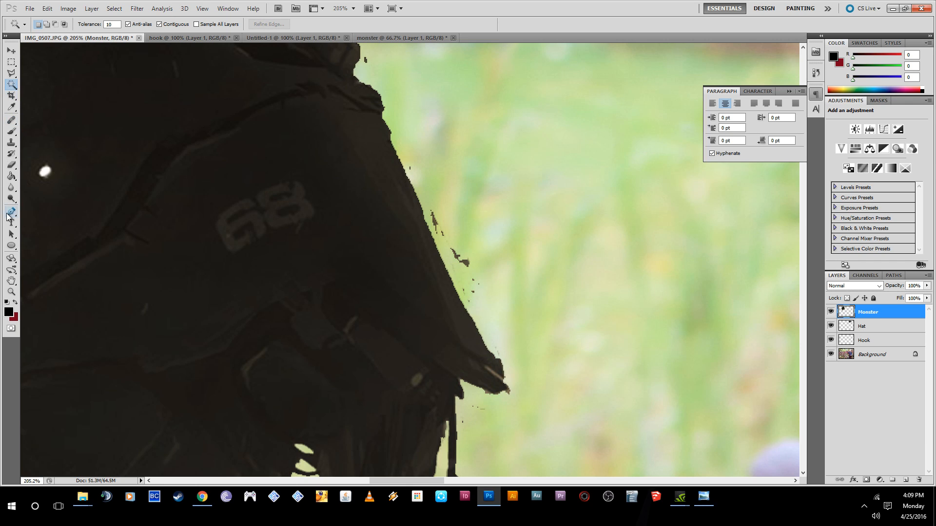
{"action": "left_click", "coordinate": [15, 169]}
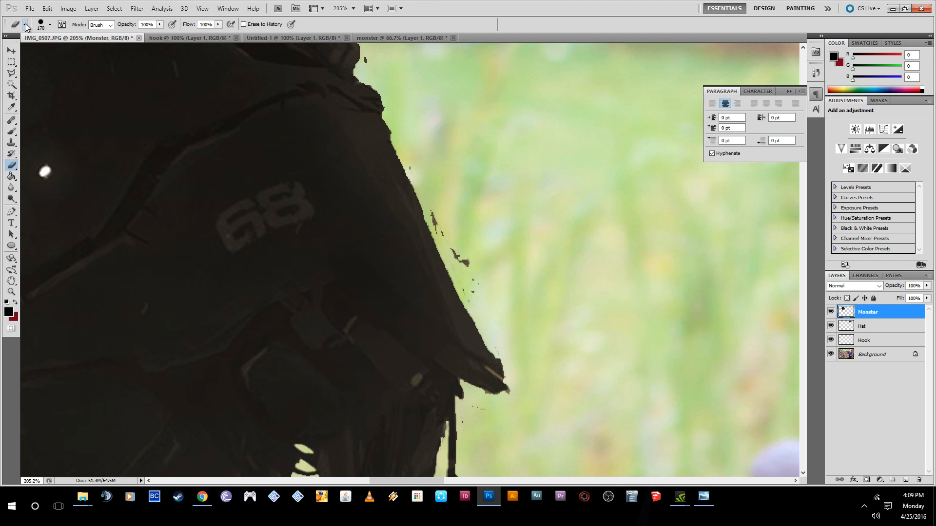
{"action": "left_click", "coordinate": [96, 25]}
{"action": "left_click", "coordinate": [100, 51]}
{"action": "left_click_drag", "start_coordinate": [475, 264], "coordinate": [455, 248]}
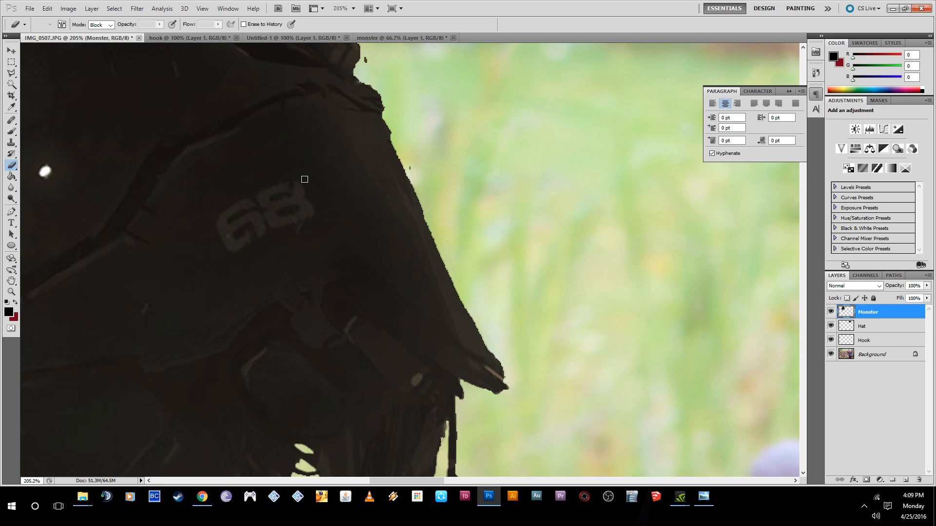
Erase the stray fragments along the top and upper outer edge of the right arm guard.
{"action": "scroll", "coordinate": [534, 410], "scroll_direction": "down", "scroll_amount": 10}
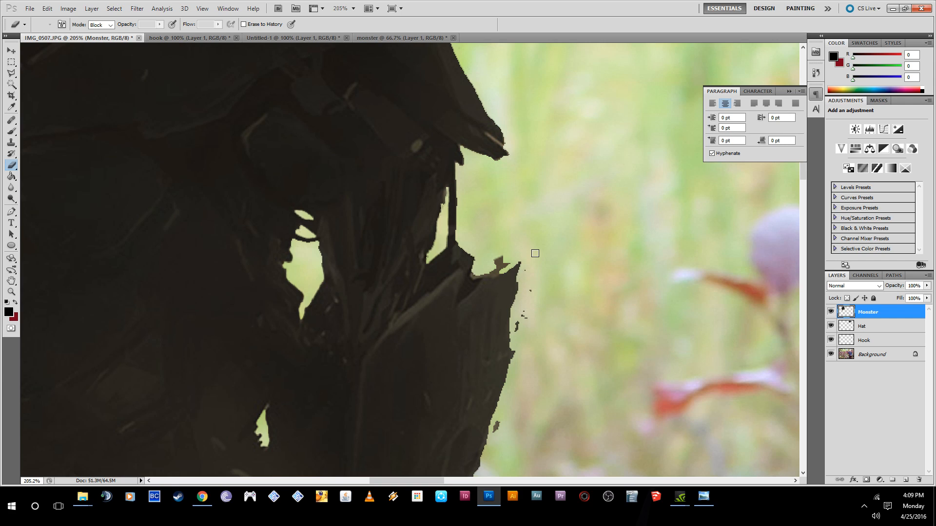
{"action": "mouse_move", "coordinate": [526, 321]}
{"action": "left_mouse_down"}
{"action": "mouse_move", "coordinate": [514, 345]}
{"action": "mouse_move", "coordinate": [529, 303]}
{"action": "mouse_move", "coordinate": [509, 392]}
{"action": "mouse_move", "coordinate": [516, 340]}
{"action": "mouse_move", "coordinate": [508, 377]}
{"action": "left_mouse_up"}
{"action": "left_click_drag", "start_coordinate": [500, 428], "coordinate": [497, 425]}
{"action": "left_click_drag", "start_coordinate": [507, 264], "coordinate": [498, 261]}
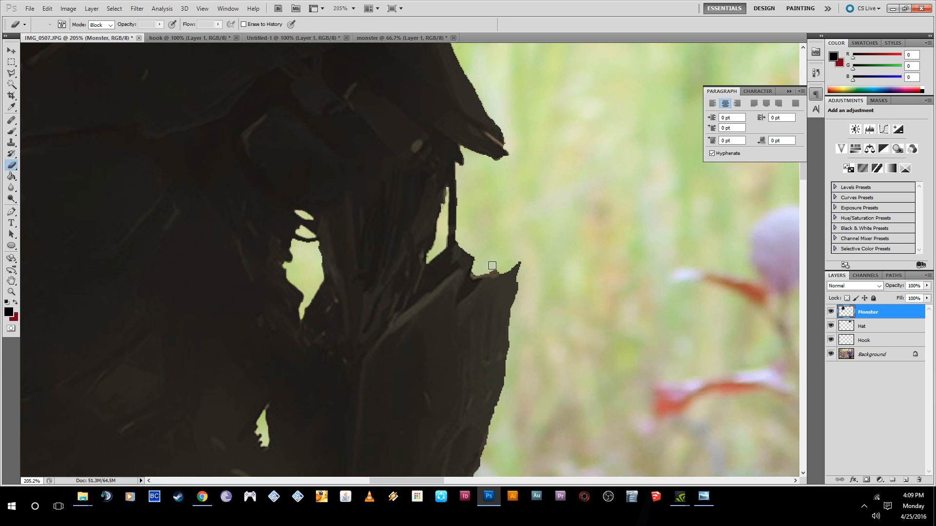
Erase the stray specks beside the notch halfway down the right arm guard.
{"action": "scroll", "coordinate": [531, 276], "scroll_direction": "down", "scroll_amount": 2}
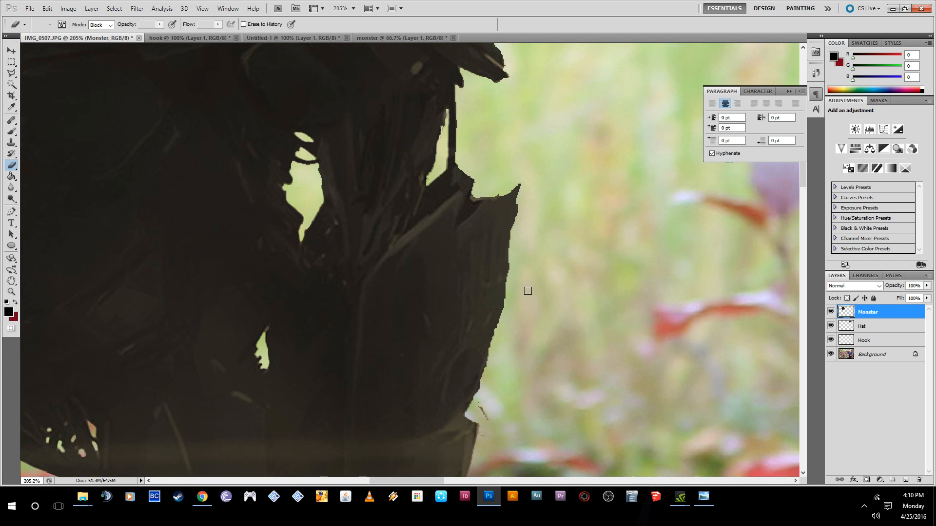
{"action": "scroll", "coordinate": [529, 292], "scroll_direction": "down", "scroll_amount": 7}
{"action": "scroll", "coordinate": [512, 361], "scroll_direction": "up", "scroll_amount": 9}
{"action": "mouse_move", "coordinate": [518, 373]}
{"action": "left_mouse_down"}
{"action": "mouse_move", "coordinate": [508, 348]}
{"action": "mouse_move", "coordinate": [512, 398]}
{"action": "left_mouse_up"}
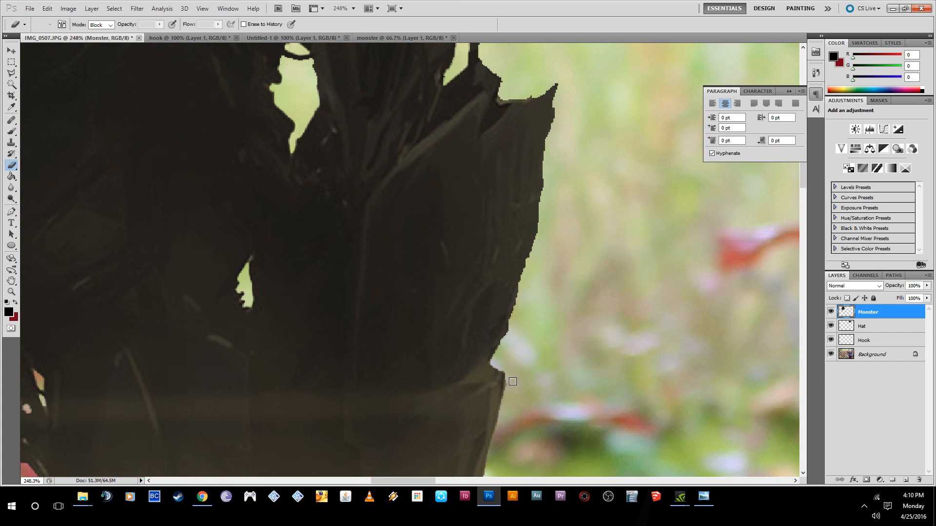
Erase the stray specks and tan fringe along the outer edge of the monster's left shoulder plate.
{"action": "scroll", "coordinate": [512, 383], "scroll_direction": "down", "scroll_amount": 8}
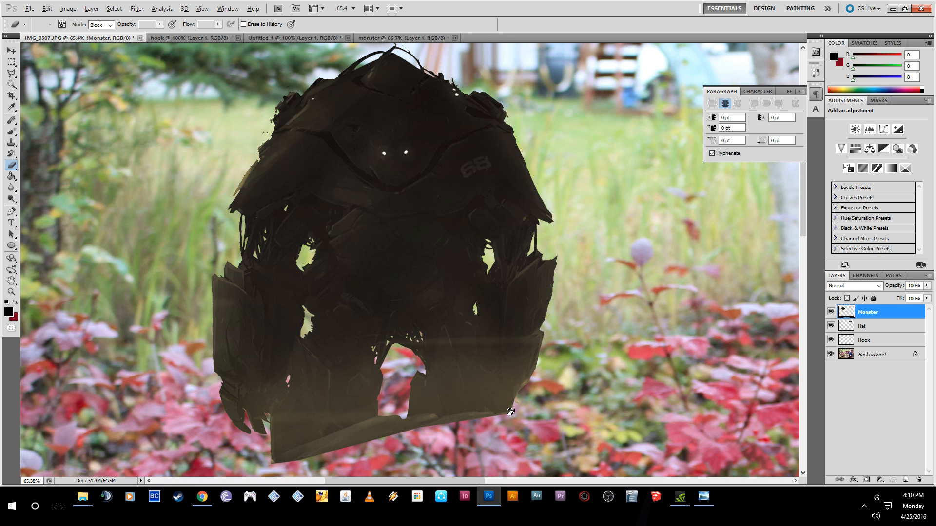
{"action": "scroll", "coordinate": [510, 408], "scroll_direction": "up", "scroll_amount": 8}
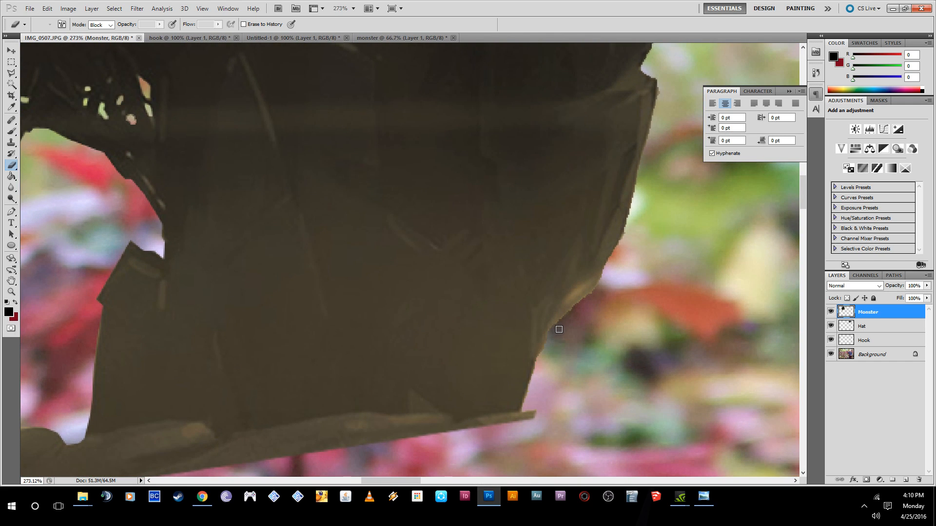
{"action": "scroll", "coordinate": [550, 350], "scroll_direction": "down", "scroll_amount": 8}
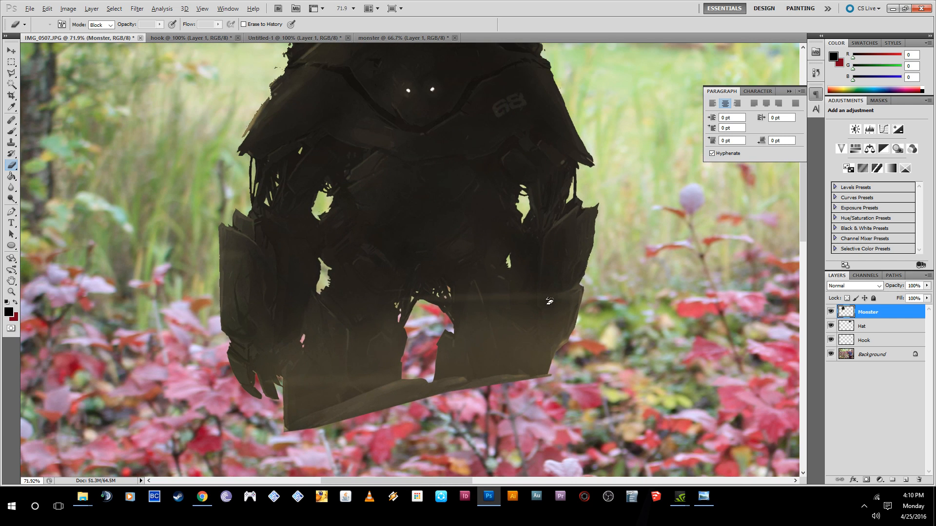
{"action": "scroll", "coordinate": [343, 95], "scroll_direction": "up", "scroll_amount": 7}
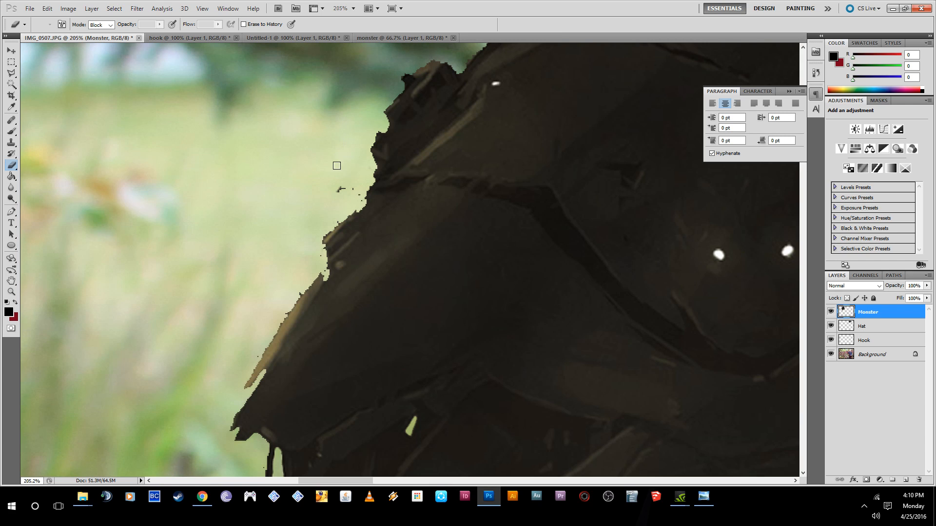
{"action": "left_click_drag", "start_coordinate": [357, 201], "coordinate": [319, 250]}
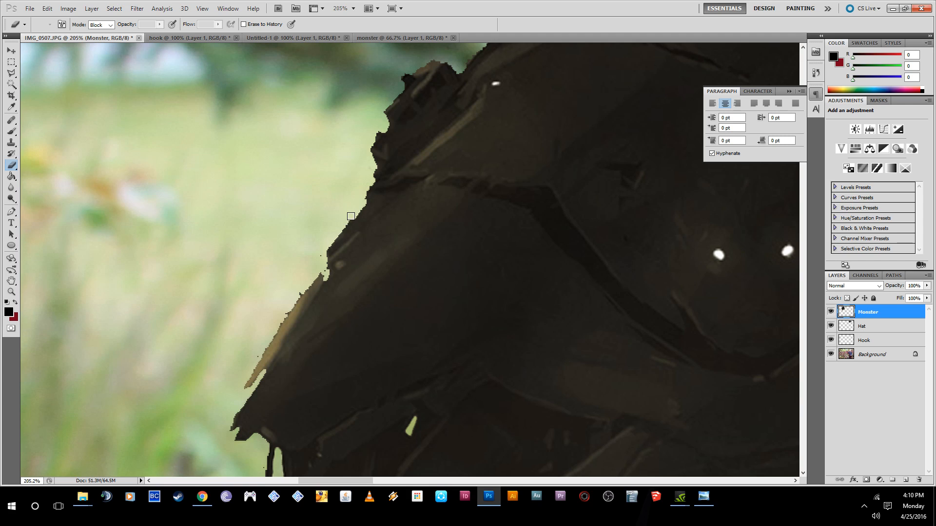
{"action": "left_click_drag", "start_coordinate": [322, 270], "coordinate": [280, 323]}
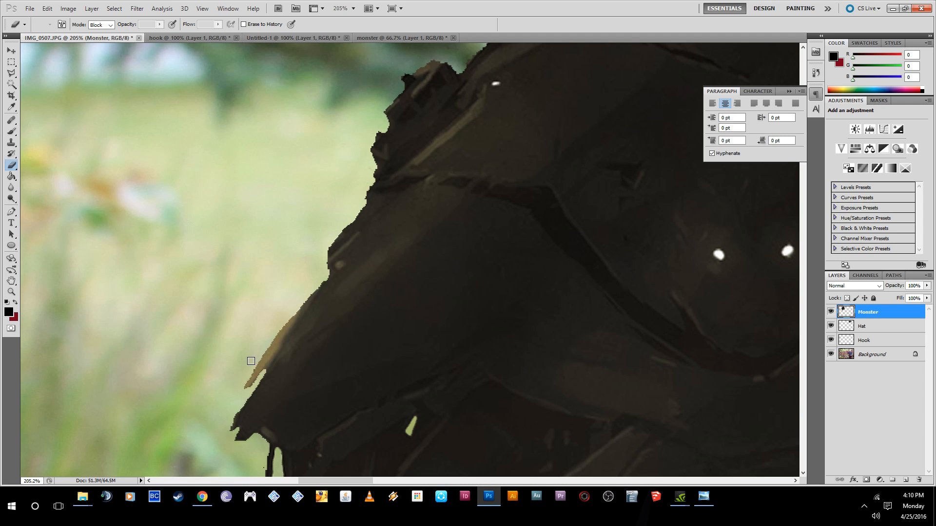
{"action": "left_click_drag", "start_coordinate": [251, 381], "coordinate": [295, 306]}
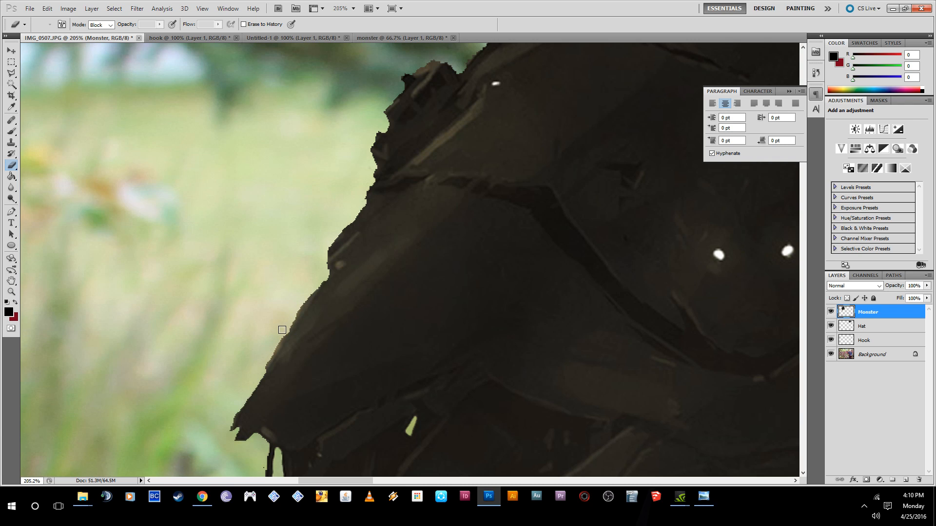
Erase the stray specks around the arches on top of the monster's head and beside the spikes on its right slope.
{"action": "scroll", "coordinate": [294, 339], "scroll_direction": "down", "scroll_amount": 5}
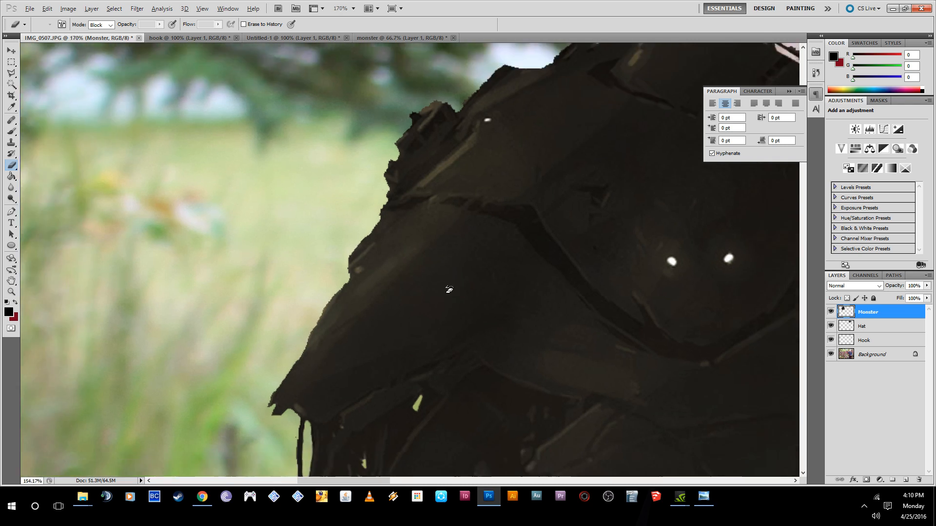
{"action": "scroll", "coordinate": [595, 141], "scroll_direction": "up", "scroll_amount": 5}
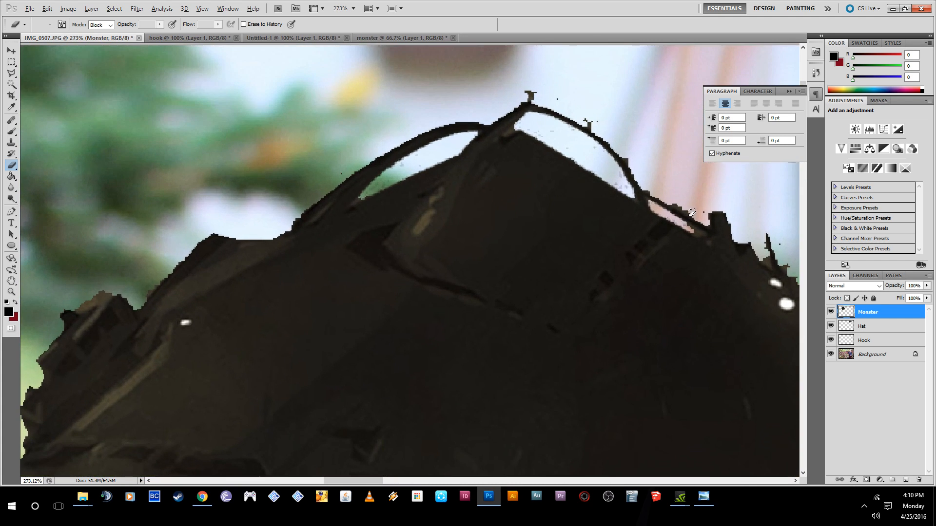
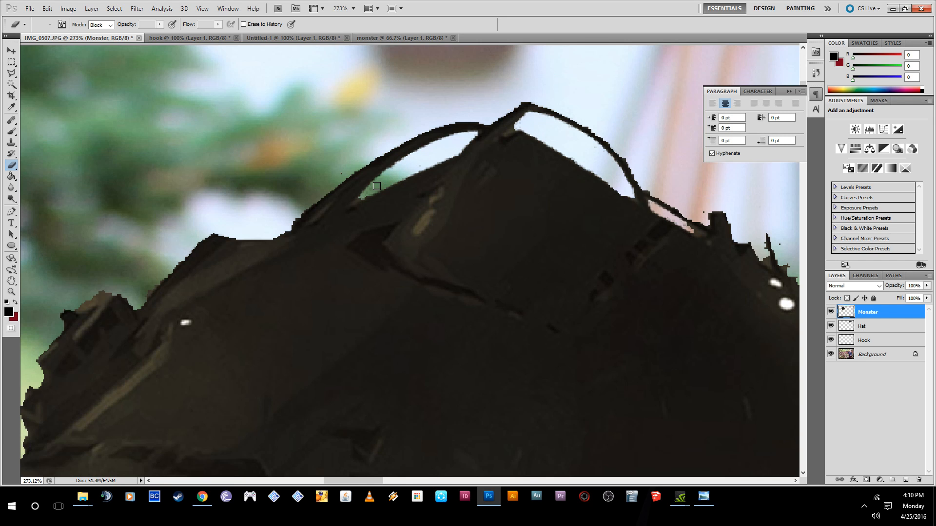
{"action": "scroll", "coordinate": [441, 166], "scroll_direction": "down", "scroll_amount": 2}
{"action": "scroll", "coordinate": [560, 192], "scroll_direction": "up", "scroll_amount": 4}
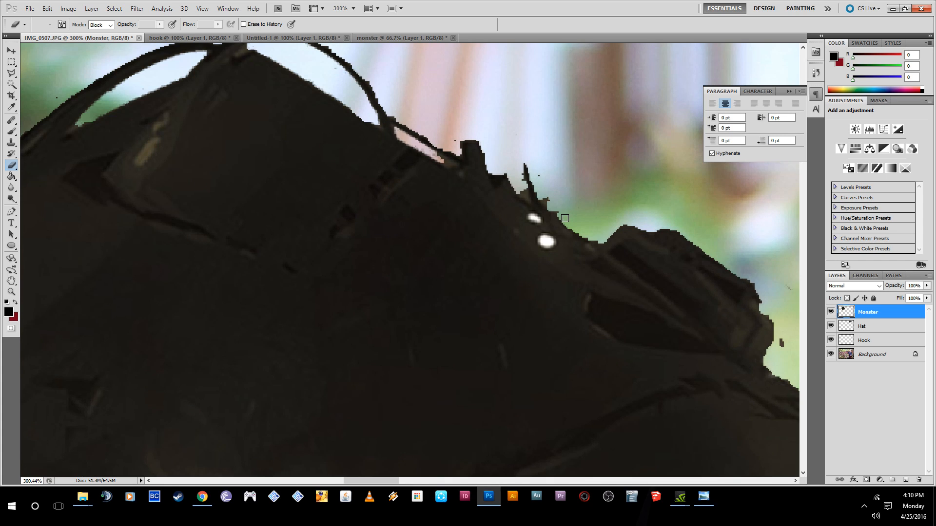
{"action": "mouse_move", "coordinate": [523, 154]}
{"action": "left_mouse_down"}
{"action": "mouse_move", "coordinate": [527, 196]}
{"action": "mouse_move", "coordinate": [510, 179]}
{"action": "left_mouse_up"}
{"action": "scroll", "coordinate": [669, 290], "scroll_direction": "down", "scroll_amount": 4}
{"action": "scroll", "coordinate": [743, 329], "scroll_direction": "up", "scroll_amount": 5}
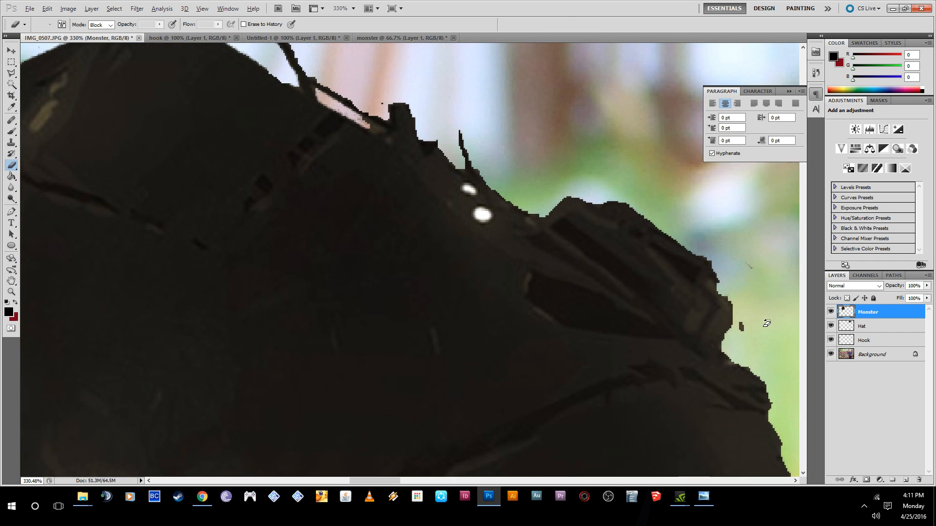
Erase the loose fragments floating off the outer edge of the monster's right shoulder.
{"action": "left_click", "coordinate": [743, 327]}
{"action": "scroll", "coordinate": [683, 342], "scroll_direction": "down", "scroll_amount": 4}
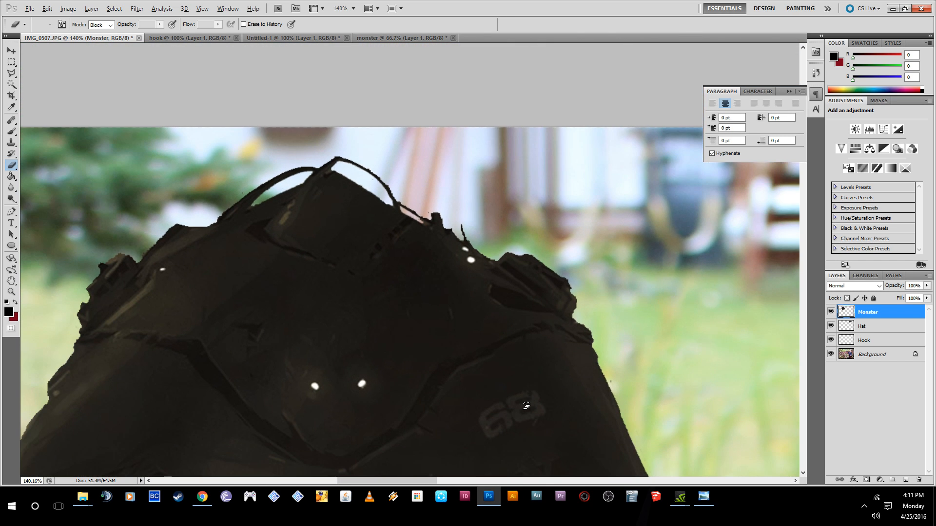
{"action": "scroll", "coordinate": [620, 388], "scroll_direction": "up", "scroll_amount": 3}
{"action": "scroll", "coordinate": [620, 388], "scroll_direction": "up", "scroll_amount": 2}
{"action": "scroll", "coordinate": [664, 344], "scroll_direction": "down", "scroll_amount": 5}
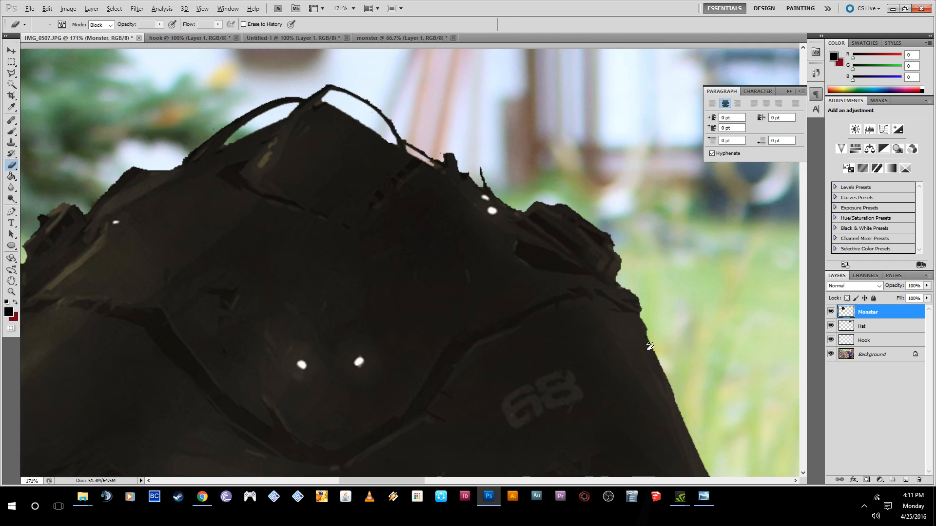
Soften the cut edges of the monster's head and shoulders with the Blur tool at 50% strength.
{"action": "scroll", "coordinate": [495, 323], "scroll_direction": "down", "scroll_amount": 3}
{"action": "scroll", "coordinate": [502, 293], "scroll_direction": "up", "scroll_amount": 2}
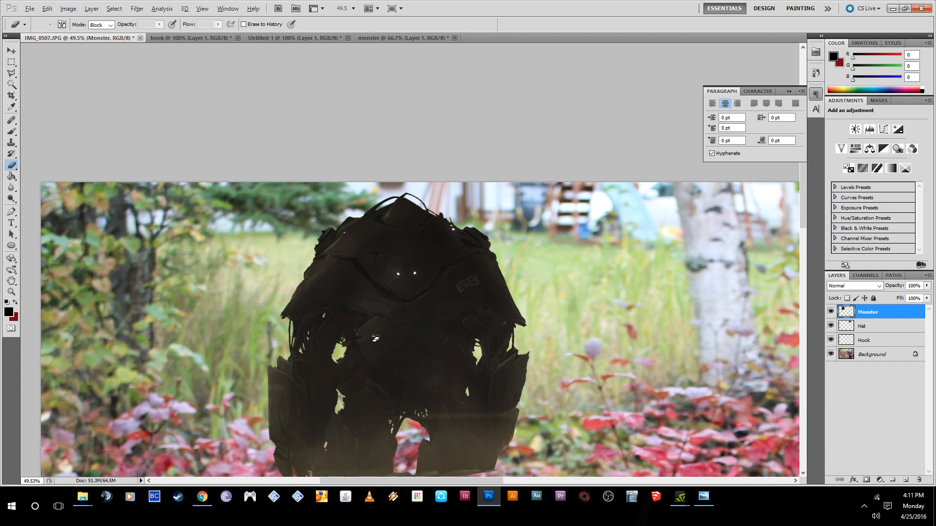
{"action": "scroll", "coordinate": [507, 283], "scroll_direction": "up", "scroll_amount": 3}
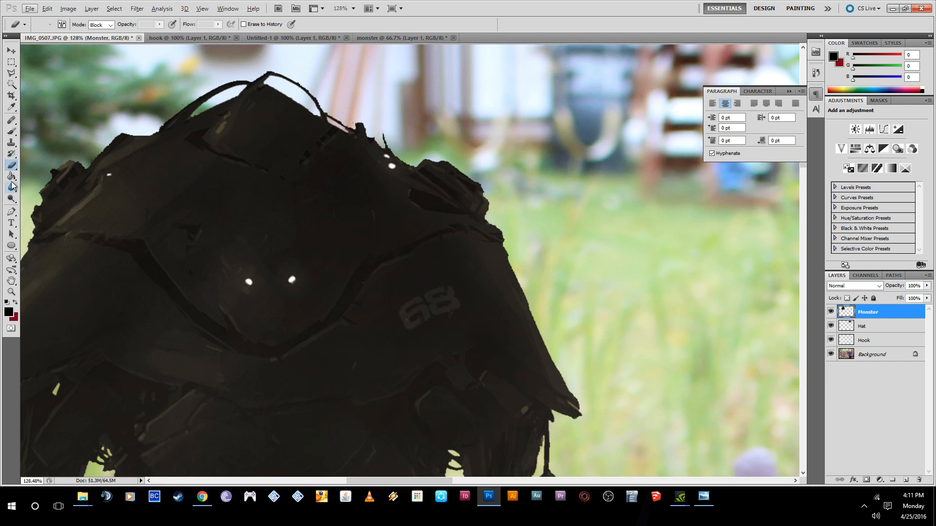
{"action": "left_click", "coordinate": [11, 188]}
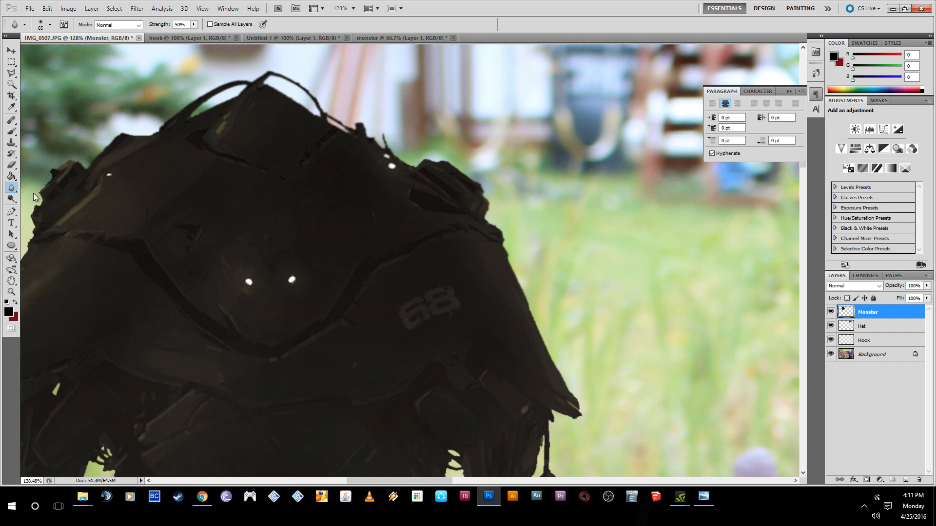
{"action": "scroll", "coordinate": [741, 468], "scroll_direction": "down", "scroll_amount": 6}
{"action": "scroll", "coordinate": [372, 357], "scroll_direction": "up", "scroll_amount": 8}
{"action": "mouse_move", "coordinate": [346, 185]}
{"action": "left_mouse_down"}
{"action": "mouse_move", "coordinate": [304, 244]}
{"action": "mouse_move", "coordinate": [378, 170]}
{"action": "mouse_move", "coordinate": [251, 335]}
{"action": "mouse_move", "coordinate": [277, 302]}
{"action": "mouse_move", "coordinate": [212, 438]}
{"action": "left_mouse_up"}
{"action": "scroll", "coordinate": [141, 209], "scroll_direction": "down", "scroll_amount": 8}
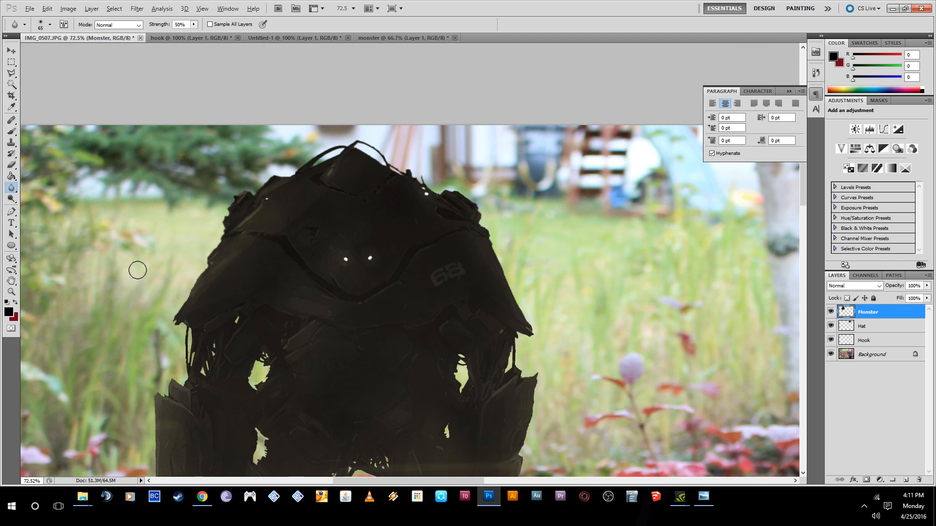
{"action": "scroll", "coordinate": [175, 376], "scroll_direction": "up", "scroll_amount": 7}
{"action": "mouse_move", "coordinate": [184, 380]}
{"action": "left_mouse_down"}
{"action": "mouse_move", "coordinate": [189, 263]}
{"action": "mouse_move", "coordinate": [203, 384]}
{"action": "mouse_move", "coordinate": [222, 354]}
{"action": "left_mouse_up"}
{"action": "mouse_move", "coordinate": [306, 291]}
{"action": "left_mouse_down"}
{"action": "mouse_move", "coordinate": [328, 356]}
{"action": "mouse_move", "coordinate": [323, 394]}
{"action": "left_mouse_up"}
Blur the cut edges along the monster's arms and lower body.
{"action": "scroll", "coordinate": [339, 409], "scroll_direction": "down", "scroll_amount": 6}
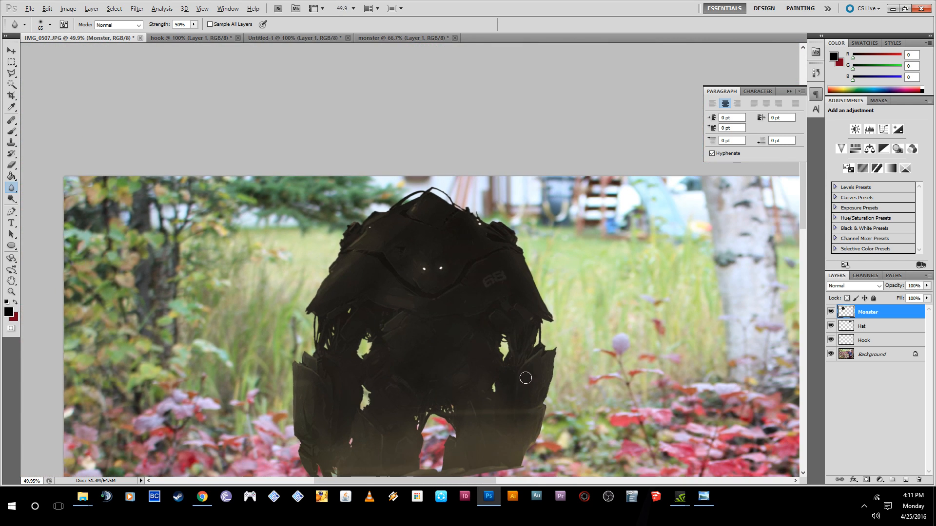
{"action": "scroll", "coordinate": [525, 377], "scroll_direction": "up", "scroll_amount": 2}
{"action": "mouse_move", "coordinate": [495, 317]}
{"action": "left_mouse_down"}
{"action": "mouse_move", "coordinate": [501, 348]}
{"action": "mouse_move", "coordinate": [479, 391]}
{"action": "mouse_move", "coordinate": [392, 424]}
{"action": "left_mouse_up"}
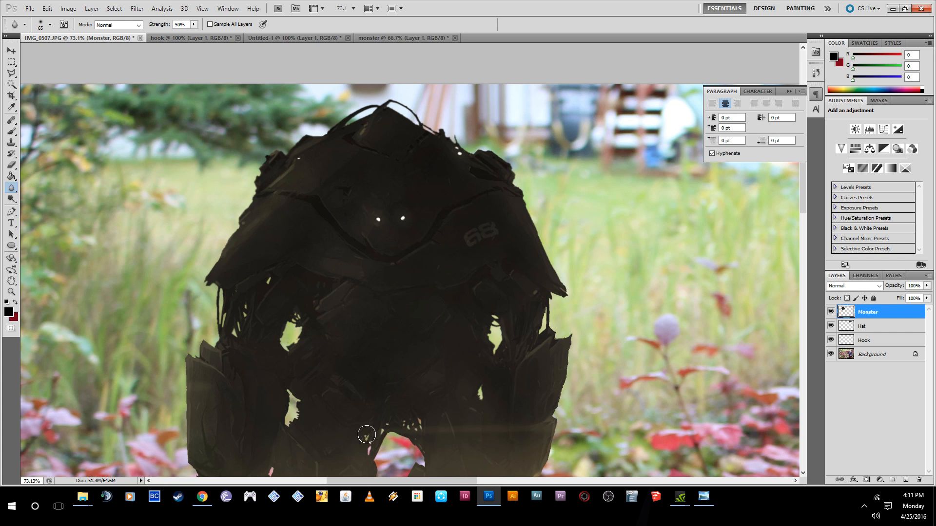
{"action": "key", "text": "alt"}
{"action": "scroll", "coordinate": [309, 409], "scroll_direction": "down", "scroll_amount": 2}
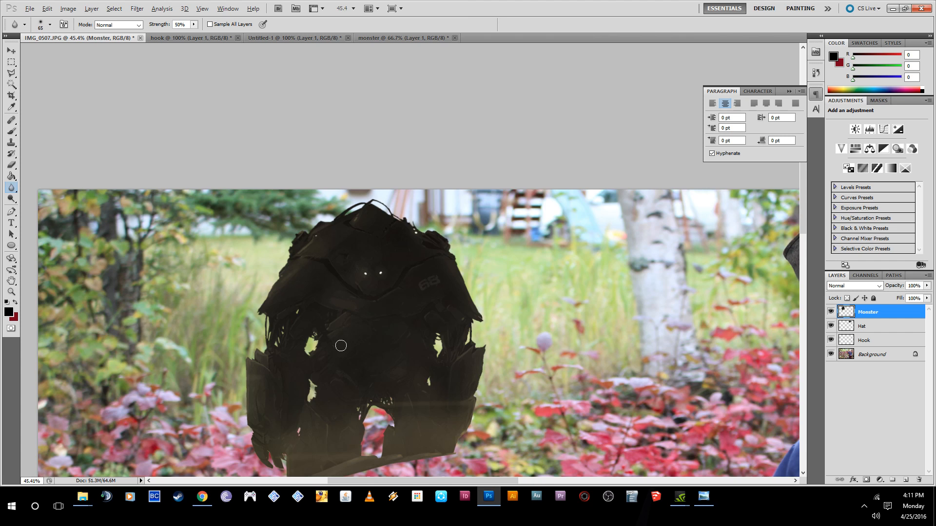
{"action": "scroll", "coordinate": [309, 424], "scroll_direction": "up", "scroll_amount": 4}
{"action": "mouse_move", "coordinate": [309, 426]}
{"action": "left_mouse_down"}
{"action": "mouse_move", "coordinate": [283, 430]}
{"action": "mouse_move", "coordinate": [279, 451]}
{"action": "mouse_move", "coordinate": [255, 447]}
{"action": "mouse_move", "coordinate": [253, 411]}
{"action": "mouse_move", "coordinate": [263, 461]}
{"action": "mouse_move", "coordinate": [228, 426]}
{"action": "left_mouse_up"}
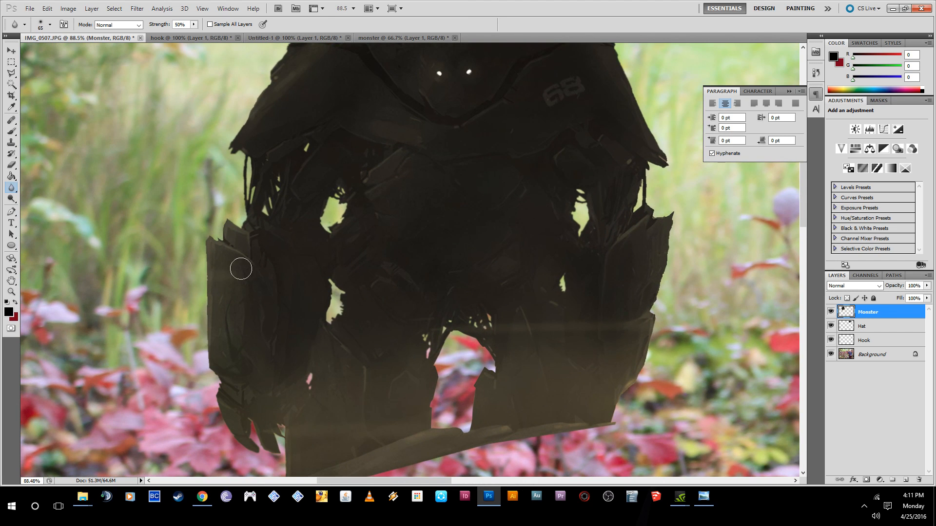
{"action": "scroll", "coordinate": [321, 292], "scroll_direction": "down", "scroll_amount": 3}
{"action": "scroll", "coordinate": [435, 365], "scroll_direction": "up", "scroll_amount": 2}
{"action": "scroll", "coordinate": [337, 269], "scroll_direction": "down", "scroll_amount": 3}
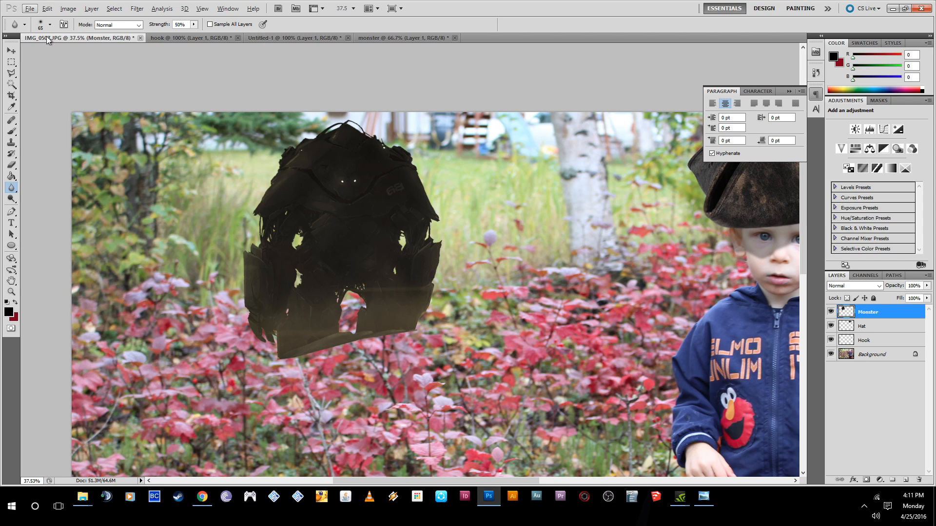
Enlarge the monster proportionally to 214.33% and place it on the forest floor beside the child.
{"action": "left_click", "coordinate": [12, 51]}
{"action": "mouse_move", "coordinate": [325, 237]}
{"action": "left_mouse_down"}
{"action": "mouse_move", "coordinate": [412, 234]}
{"action": "mouse_move", "coordinate": [300, 201]}
{"action": "mouse_move", "coordinate": [363, 170]}
{"action": "mouse_move", "coordinate": [331, 180]}
{"action": "mouse_move", "coordinate": [533, 246]}
{"action": "mouse_move", "coordinate": [280, 178]}
{"action": "mouse_move", "coordinate": [349, 195]}
{"action": "mouse_move", "coordinate": [396, 130]}
{"action": "mouse_move", "coordinate": [344, 172]}
{"action": "mouse_move", "coordinate": [335, 229]}
{"action": "mouse_move", "coordinate": [319, 215]}
{"action": "mouse_move", "coordinate": [318, 229]}
{"action": "left_mouse_up"}
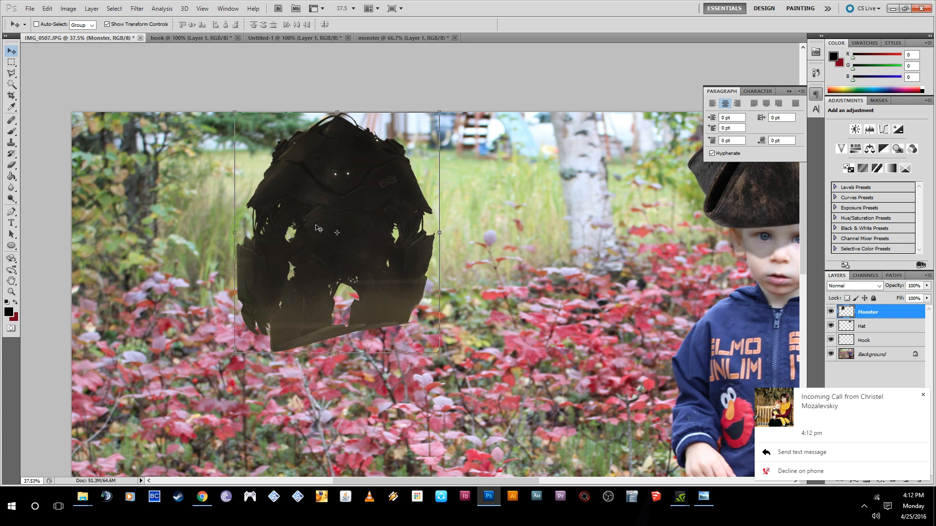
{"action": "left_click_drag", "start_coordinate": [341, 267], "coordinate": [317, 276]}
{"action": "scroll", "coordinate": [310, 308], "scroll_direction": "down", "scroll_amount": 1}
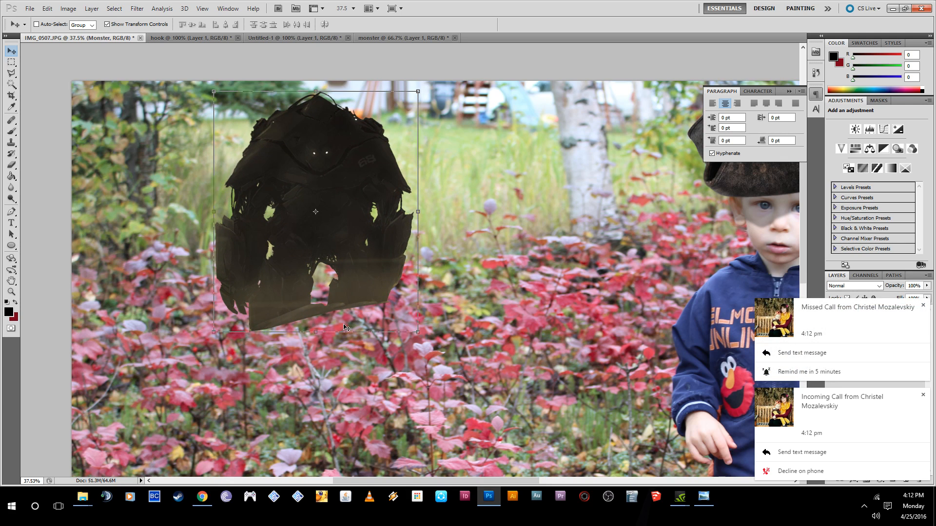
{"action": "scroll", "coordinate": [311, 307], "scroll_direction": "up", "scroll_amount": 3}
{"action": "scroll", "coordinate": [312, 308], "scroll_direction": "up", "scroll_amount": 3}
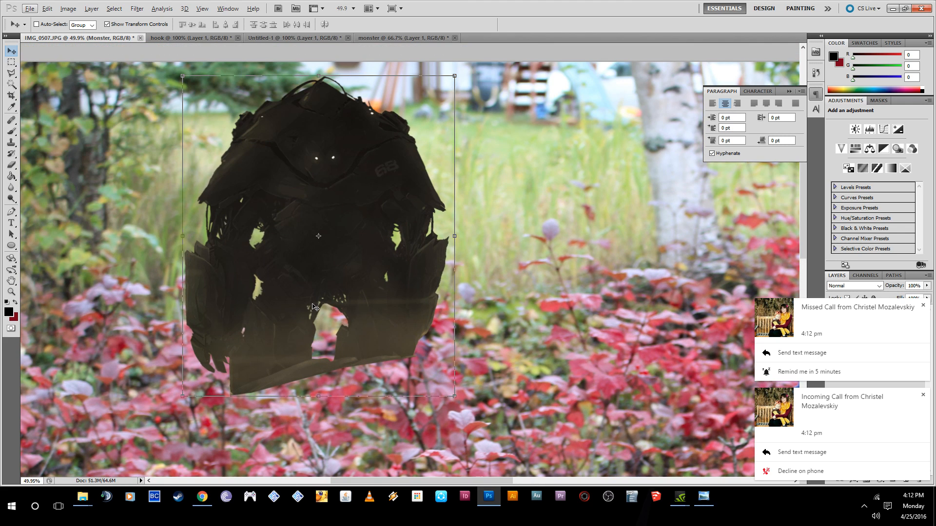
{"action": "left_click_drag", "start_coordinate": [358, 312], "coordinate": [427, 305]}
{"action": "scroll", "coordinate": [426, 305], "scroll_direction": "down", "scroll_amount": 4}
{"action": "scroll", "coordinate": [427, 306], "scroll_direction": "down", "scroll_amount": 2}
{"action": "left_click_drag", "start_coordinate": [326, 141], "coordinate": [498, 70]}
{"action": "left_click_drag", "start_coordinate": [422, 262], "coordinate": [407, 300]}
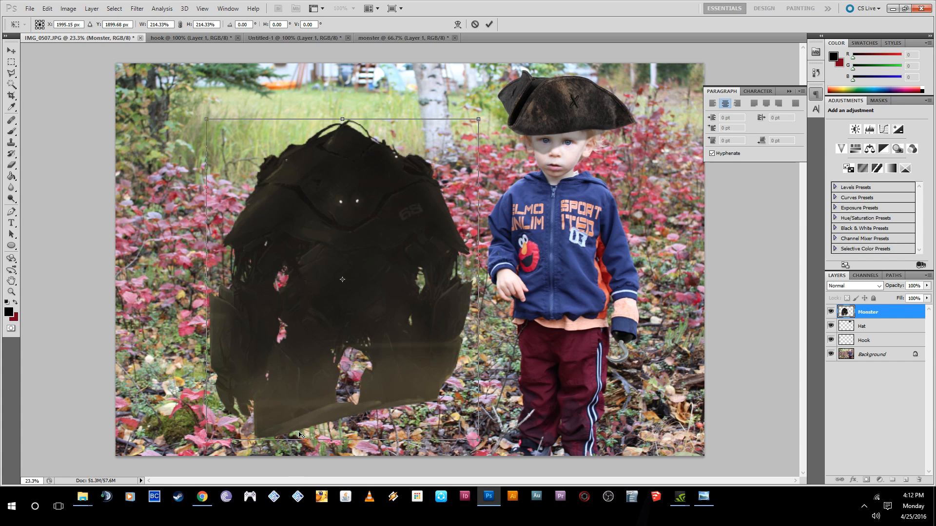
Lower the Monster layer's opacity to 85%, nudge the monster slightly upward over the ground plants, and apply the transform.
{"action": "scroll", "coordinate": [299, 436], "scroll_direction": "up", "scroll_amount": 3}
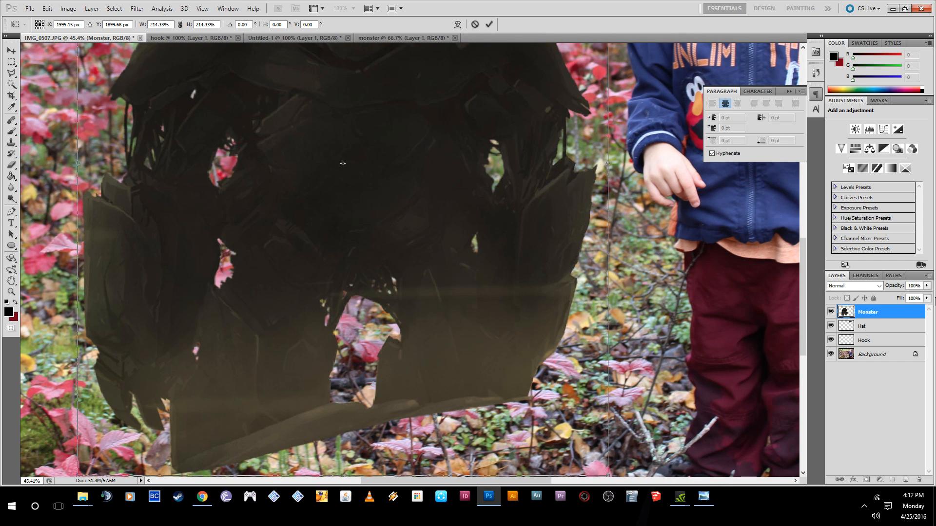
{"action": "left_click", "coordinate": [926, 285]}
{"action": "left_click_drag", "start_coordinate": [911, 297], "coordinate": [920, 296]}
{"action": "scroll", "coordinate": [395, 358], "scroll_direction": "up", "scroll_amount": 3}
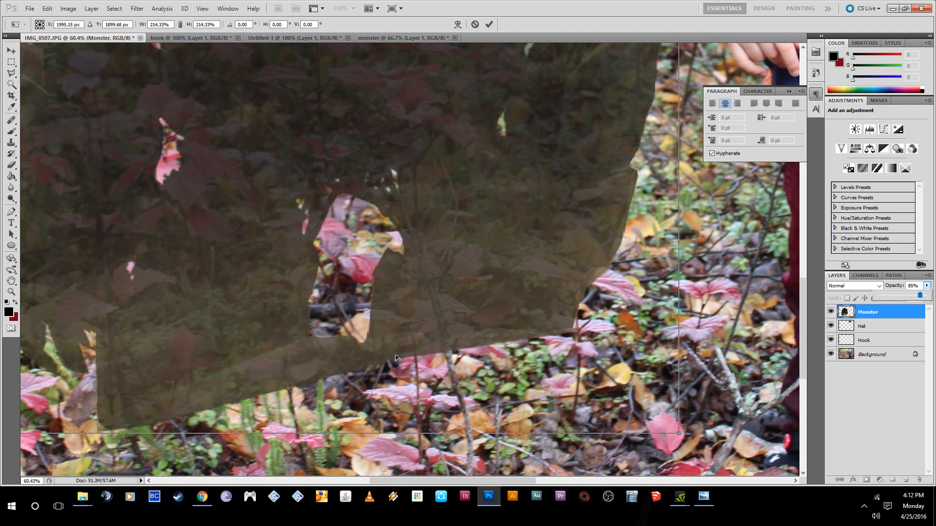
{"action": "scroll", "coordinate": [385, 337], "scroll_direction": "up", "scroll_amount": 2}
{"action": "left_click_drag", "start_coordinate": [402, 321], "coordinate": [388, 282]}
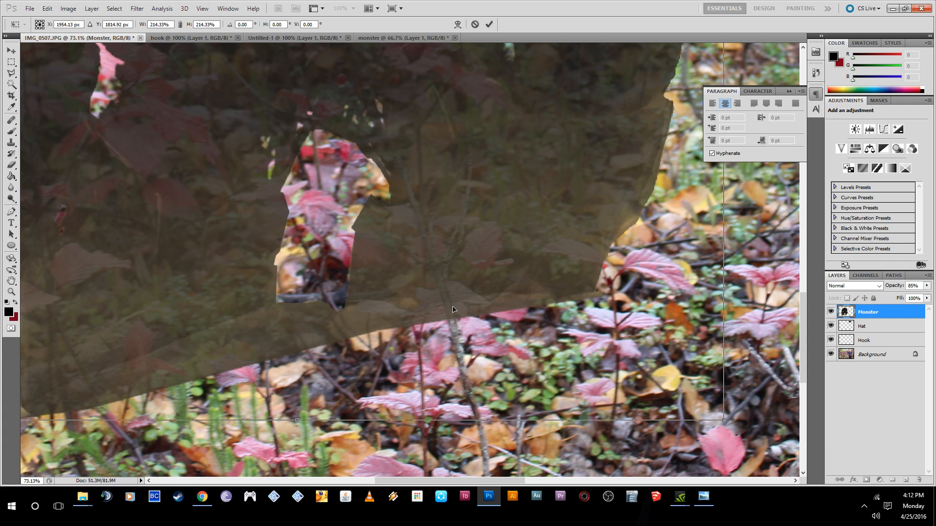
{"action": "mouse_move", "coordinate": [454, 275]}
{"action": "left_mouse_down"}
{"action": "mouse_move", "coordinate": [445, 257]}
{"action": "mouse_move", "coordinate": [459, 274]}
{"action": "left_mouse_up"}
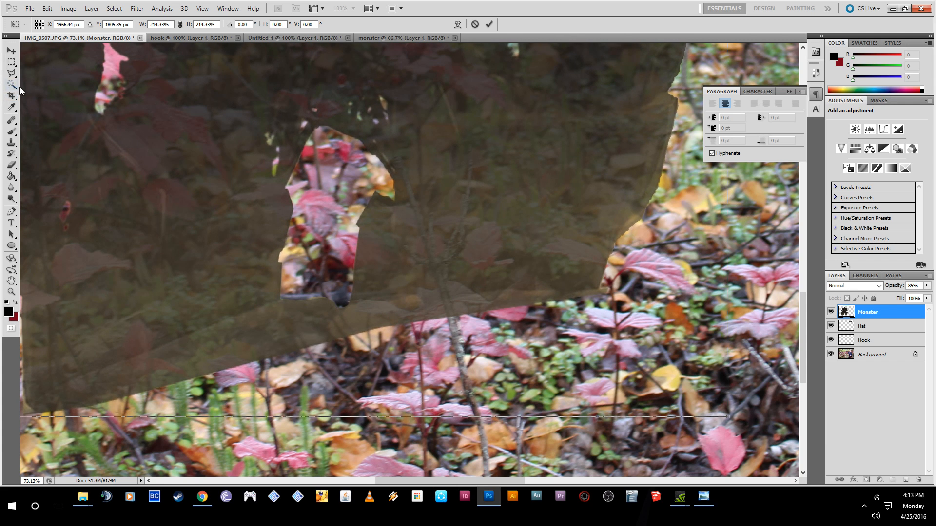
{"action": "left_click", "coordinate": [10, 76]}
{"action": "key", "text": "Return"}
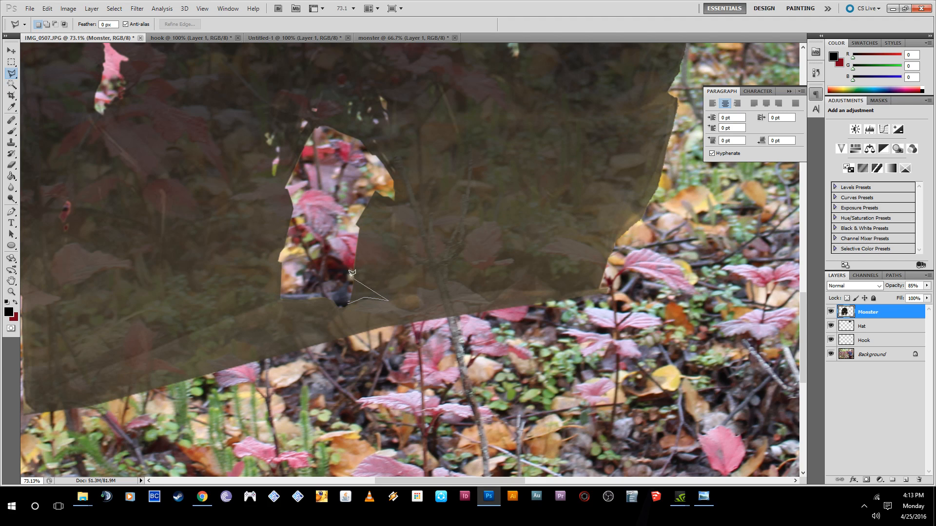
Cut away the monster's slanted base with a jagged Polygonal Lasso selection that follows the leaves, and clear the selection.
{"action": "left_click", "coordinate": [390, 292]}
{"action": "left_click", "coordinate": [602, 286]}
{"action": "left_click", "coordinate": [619, 290]}
{"action": "left_click", "coordinate": [144, 405]}
{"action": "mouse_move", "coordinate": [141, 399]}
{"action": "left_mouse_down"}
{"action": "mouse_move", "coordinate": [222, 336]}
{"action": "mouse_move", "coordinate": [473, 259]}
{"action": "left_mouse_up"}
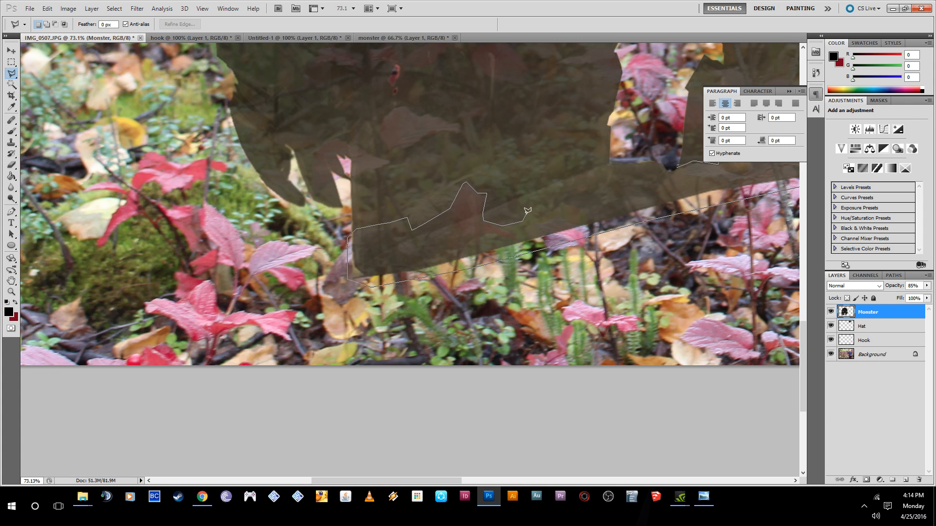
{"action": "left_click_drag", "start_coordinate": [492, 226], "coordinate": [366, 285]}
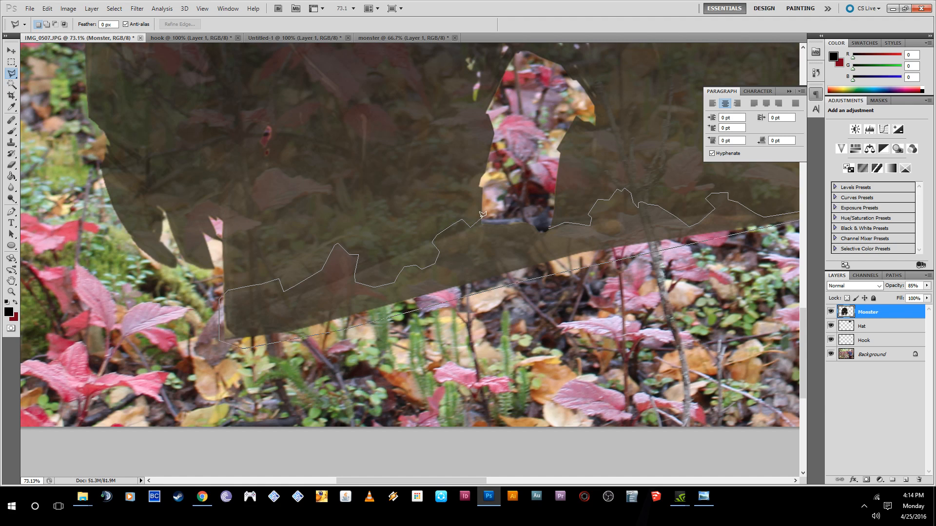
{"action": "double_click", "coordinate": [552, 226]}
{"action": "scroll", "coordinate": [402, 240], "scroll_direction": "down", "scroll_amount": 3}
{"action": "scroll", "coordinate": [430, 209], "scroll_direction": "down", "scroll_amount": 5}
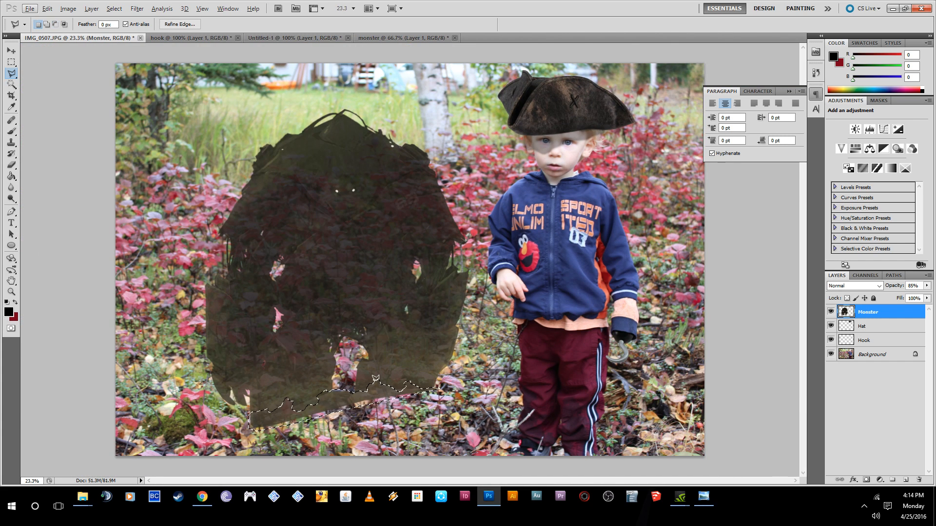
{"action": "key", "text": "Delete"}
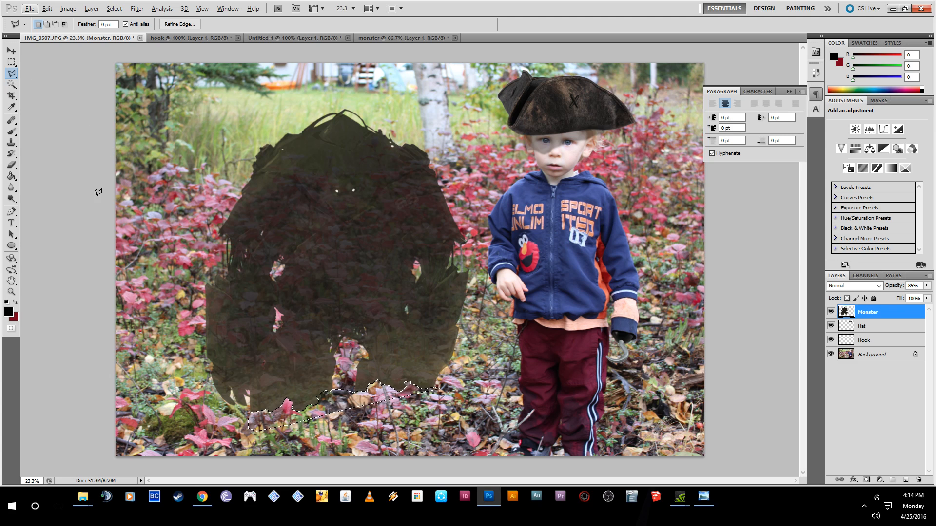
{"action": "left_click", "coordinate": [65, 163]}
{"action": "key", "text": "Escape"}
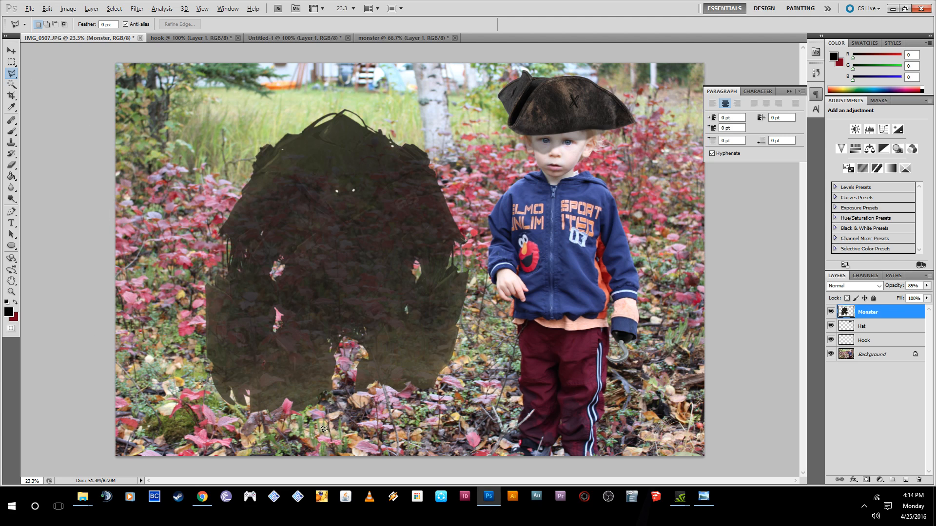
Restore the Monster layer's opacity to 100%.
{"action": "scroll", "coordinate": [322, 429], "scroll_direction": "up", "scroll_amount": 3}
{"action": "scroll", "coordinate": [317, 429], "scroll_direction": "down", "scroll_amount": 2}
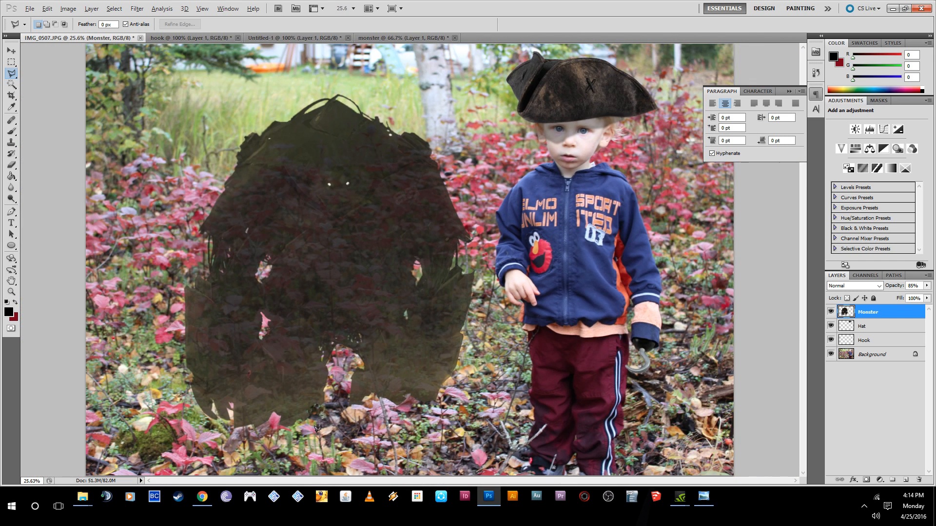
{"action": "left_click", "coordinate": [927, 285]}
{"action": "left_click_drag", "start_coordinate": [920, 296], "coordinate": [928, 295]}
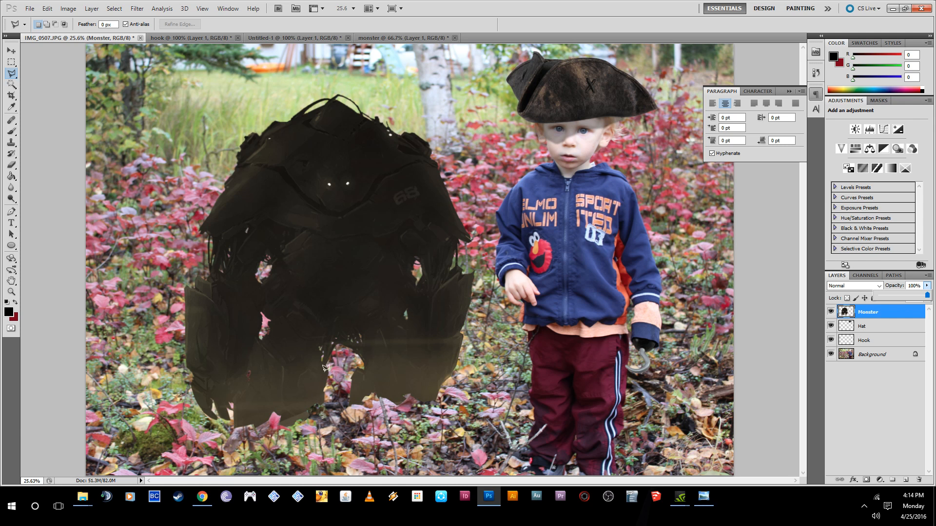
Nudge the monster slightly to line up its cut base with the leaves in front of it.
{"action": "left_click", "coordinate": [12, 51]}
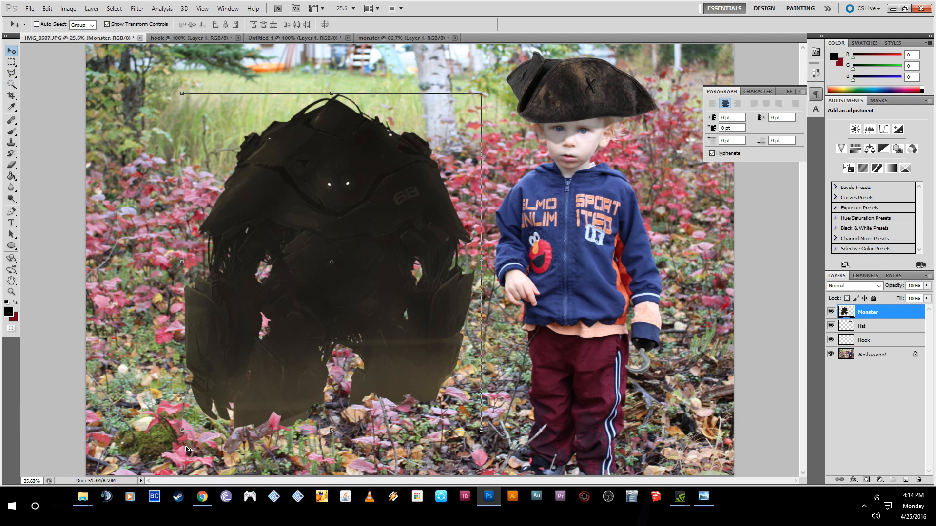
{"action": "scroll", "coordinate": [190, 449], "scroll_direction": "up", "scroll_amount": 3}
{"action": "scroll", "coordinate": [319, 415], "scroll_direction": "up", "scroll_amount": 1}
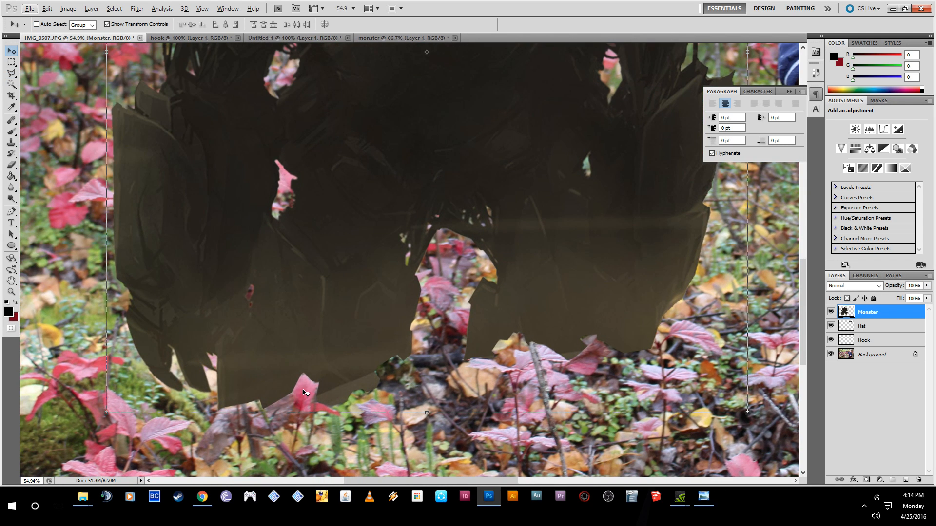
{"action": "left_click_drag", "start_coordinate": [305, 343], "coordinate": [306, 341]}
{"action": "left_click_drag", "start_coordinate": [487, 339], "coordinate": [485, 340]}
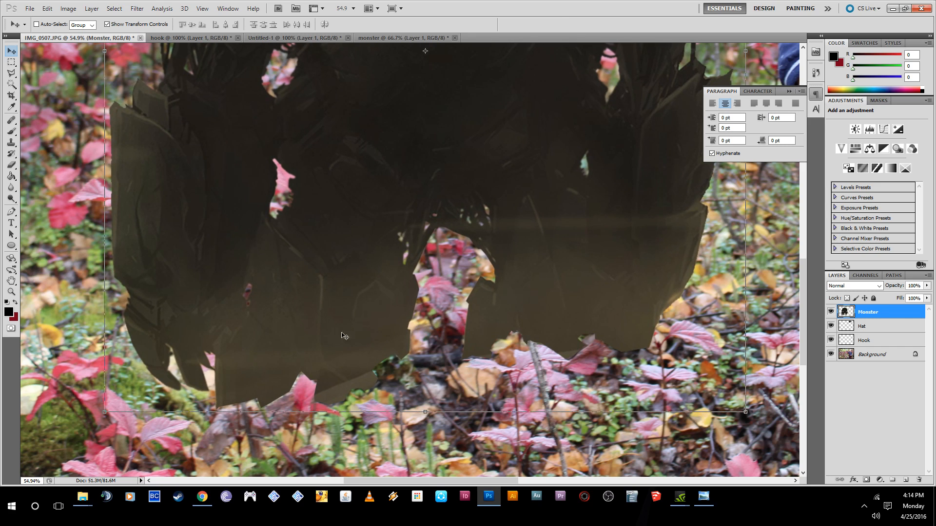
Soften the monster's cut lower edge along the leaves with the Blur tool at 50% strength.
{"action": "left_click", "coordinate": [13, 189]}
{"action": "mouse_move", "coordinate": [234, 412]}
{"action": "left_mouse_down"}
{"action": "mouse_move", "coordinate": [286, 394]}
{"action": "mouse_move", "coordinate": [289, 406]}
{"action": "mouse_move", "coordinate": [300, 372]}
{"action": "mouse_move", "coordinate": [275, 393]}
{"action": "mouse_move", "coordinate": [322, 384]}
{"action": "mouse_move", "coordinate": [310, 394]}
{"action": "mouse_move", "coordinate": [317, 407]}
{"action": "mouse_move", "coordinate": [350, 418]}
{"action": "mouse_move", "coordinate": [342, 416]}
{"action": "mouse_move", "coordinate": [369, 396]}
{"action": "mouse_move", "coordinate": [370, 374]}
{"action": "mouse_move", "coordinate": [380, 381]}
{"action": "mouse_move", "coordinate": [402, 354]}
{"action": "left_mouse_up"}
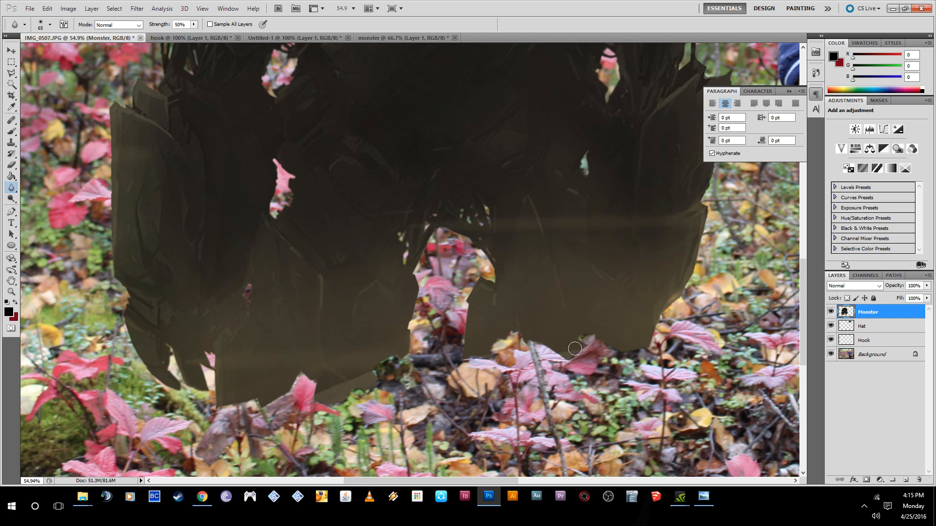
{"action": "scroll", "coordinate": [356, 337], "scroll_direction": "down", "scroll_amount": 5}
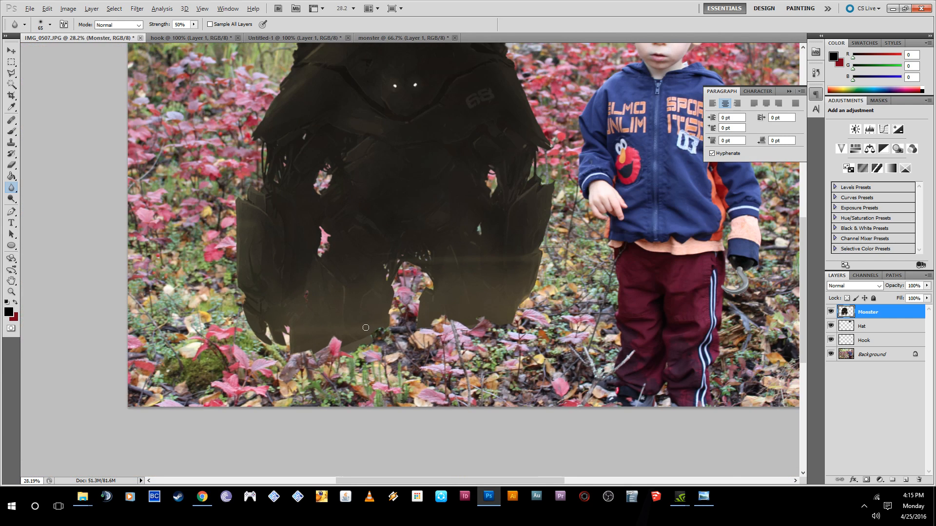
{"action": "scroll", "coordinate": [414, 118], "scroll_direction": "up", "scroll_amount": 1}
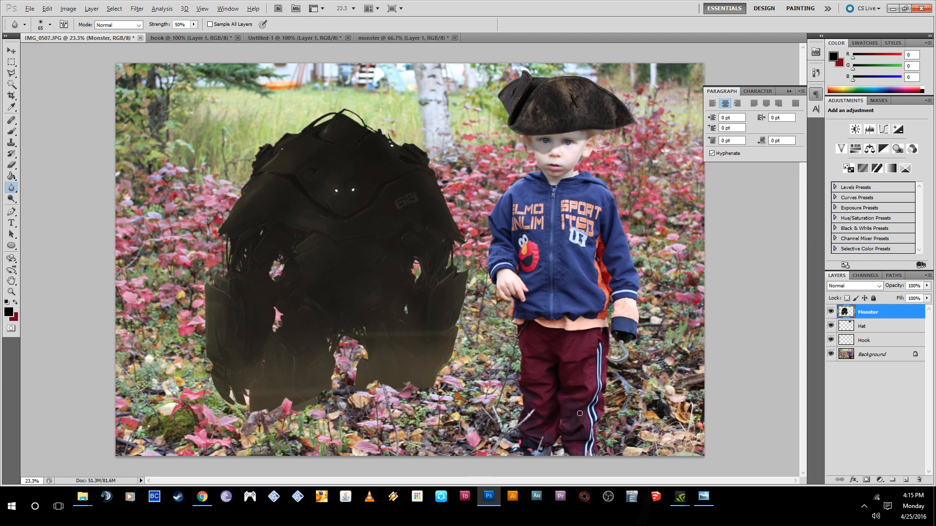
{"action": "scroll", "coordinate": [552, 295], "scroll_direction": "up", "scroll_amount": 2}
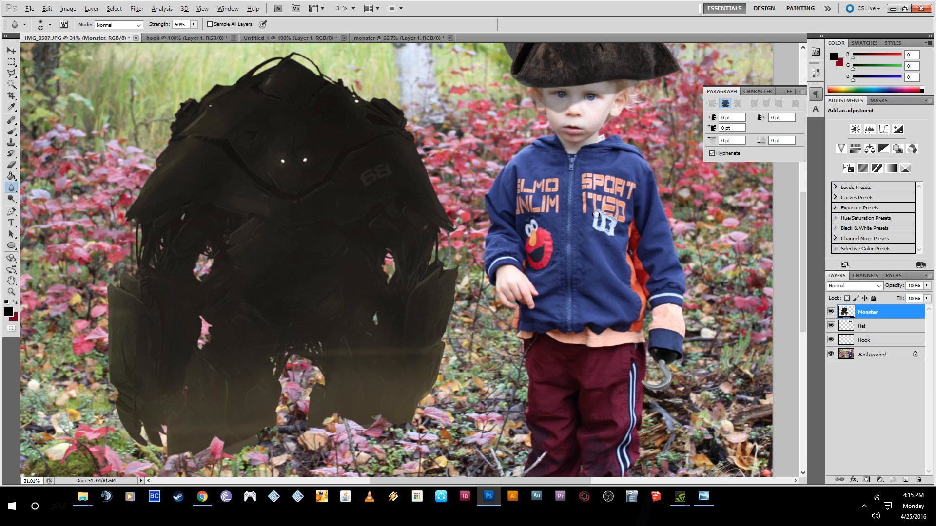
{"action": "scroll", "coordinate": [234, 444], "scroll_direction": "down", "scroll_amount": 3}
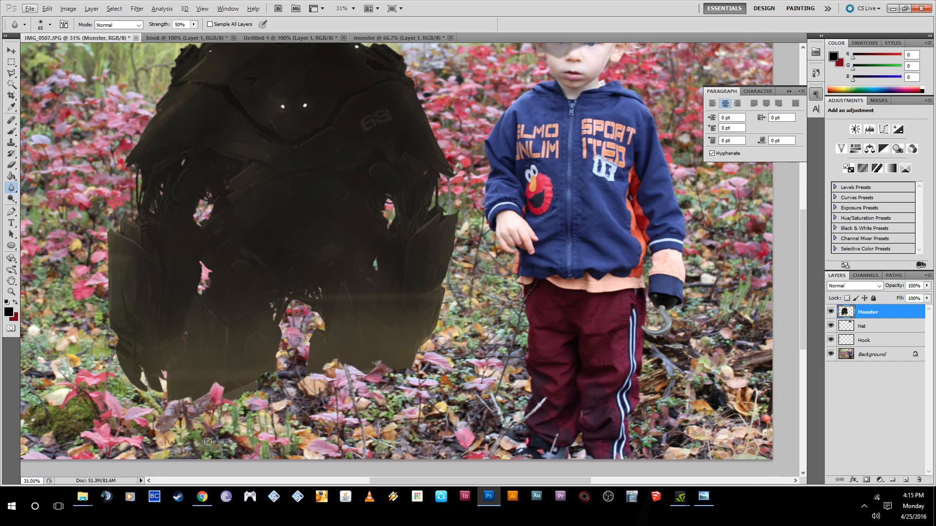
Set a soft black brush to 187 px at 35% opacity and darken the monster's left-hand leg and the ground at its base.
{"action": "scroll", "coordinate": [190, 382], "scroll_direction": "up", "scroll_amount": 2}
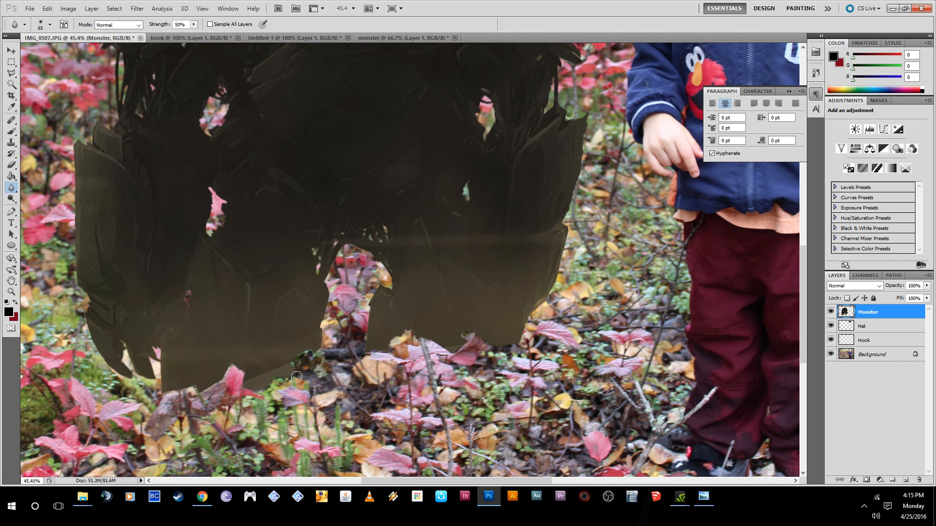
{"action": "scroll", "coordinate": [271, 376], "scroll_direction": "down", "scroll_amount": 1}
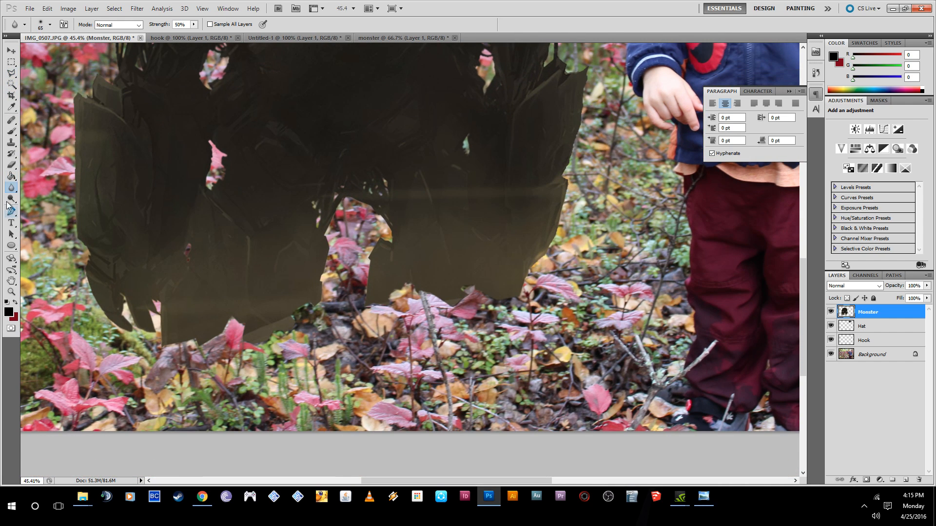
{"action": "left_click", "coordinate": [10, 132]}
{"action": "left_click", "coordinate": [50, 24]}
{"action": "left_click_drag", "start_coordinate": [49, 51], "coordinate": [84, 56]}
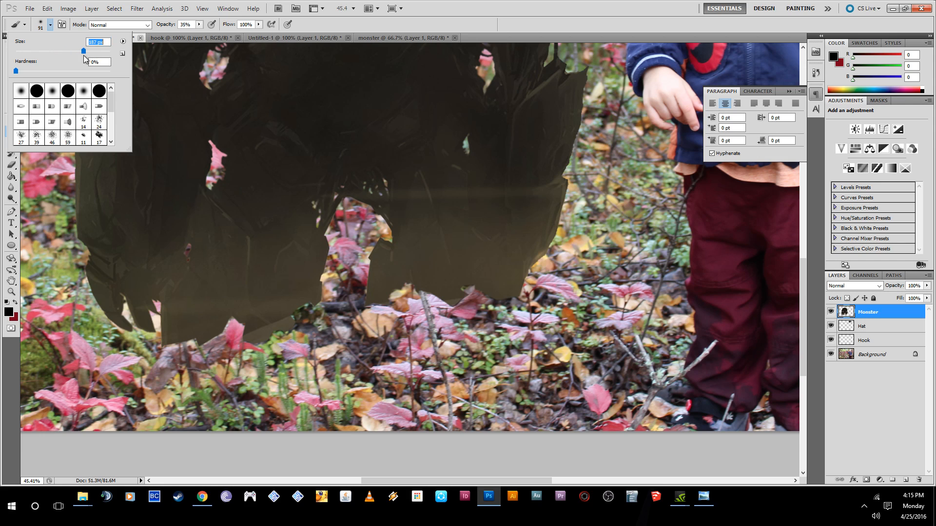
{"action": "left_click", "coordinate": [166, 339]}
{"action": "mouse_move", "coordinate": [166, 339]}
{"action": "left_mouse_down"}
{"action": "mouse_move", "coordinate": [147, 332]}
{"action": "mouse_move", "coordinate": [280, 322]}
{"action": "mouse_move", "coordinate": [262, 332]}
{"action": "left_mouse_up"}
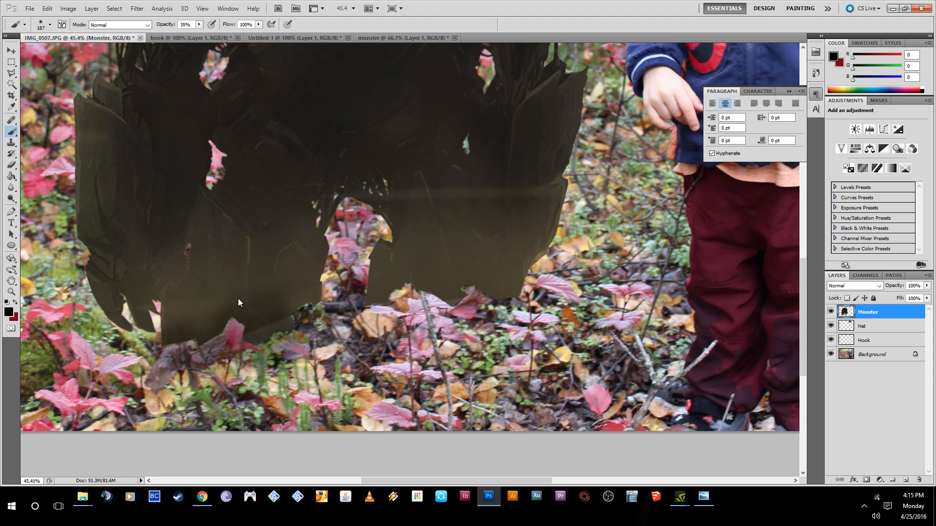
{"action": "left_click_drag", "start_coordinate": [238, 301], "coordinate": [293, 282]}
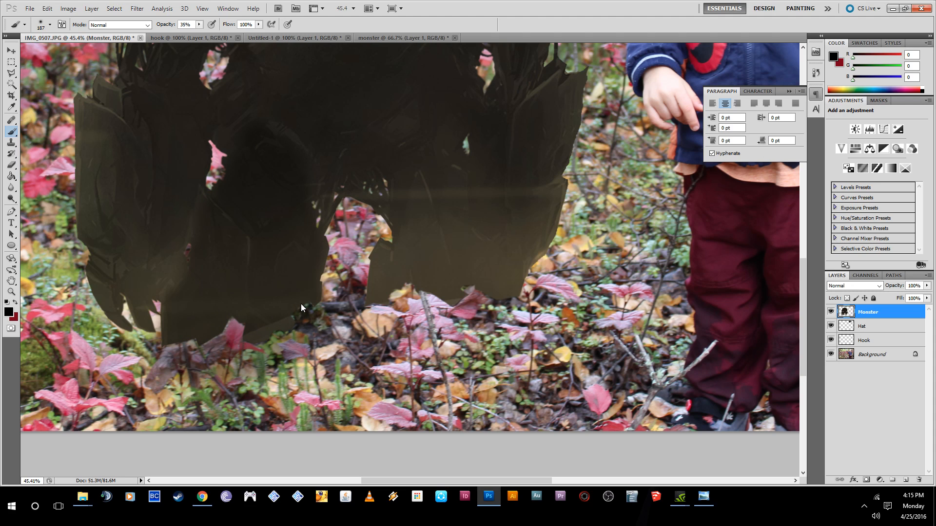
Brush black shading over the monster's right-hand leg and arm and the leaves in front of its feet.
{"action": "mouse_move", "coordinate": [305, 311]}
{"action": "left_mouse_down"}
{"action": "mouse_move", "coordinate": [292, 315]}
{"action": "mouse_move", "coordinate": [285, 352]}
{"action": "mouse_move", "coordinate": [226, 355]}
{"action": "mouse_move", "coordinate": [214, 383]}
{"action": "mouse_move", "coordinate": [238, 378]}
{"action": "mouse_move", "coordinate": [135, 367]}
{"action": "mouse_move", "coordinate": [107, 399]}
{"action": "mouse_move", "coordinate": [113, 414]}
{"action": "mouse_move", "coordinate": [227, 420]}
{"action": "mouse_move", "coordinate": [358, 409]}
{"action": "mouse_move", "coordinate": [403, 334]}
{"action": "mouse_move", "coordinate": [323, 385]}
{"action": "mouse_move", "coordinate": [399, 364]}
{"action": "mouse_move", "coordinate": [382, 303]}
{"action": "mouse_move", "coordinate": [410, 253]}
{"action": "mouse_move", "coordinate": [452, 273]}
{"action": "mouse_move", "coordinate": [484, 270]}
{"action": "mouse_move", "coordinate": [505, 215]}
{"action": "mouse_move", "coordinate": [437, 219]}
{"action": "mouse_move", "coordinate": [405, 185]}
{"action": "left_mouse_up"}
{"action": "mouse_move", "coordinate": [359, 297]}
{"action": "left_mouse_down"}
{"action": "mouse_move", "coordinate": [384, 286]}
{"action": "mouse_move", "coordinate": [476, 315]}
{"action": "mouse_move", "coordinate": [401, 405]}
{"action": "mouse_move", "coordinate": [460, 358]}
{"action": "mouse_move", "coordinate": [439, 359]}
{"action": "mouse_move", "coordinate": [419, 391]}
{"action": "left_mouse_up"}
{"action": "mouse_move", "coordinate": [493, 274]}
{"action": "left_mouse_down"}
{"action": "mouse_move", "coordinate": [533, 198]}
{"action": "mouse_move", "coordinate": [515, 230]}
{"action": "left_mouse_up"}
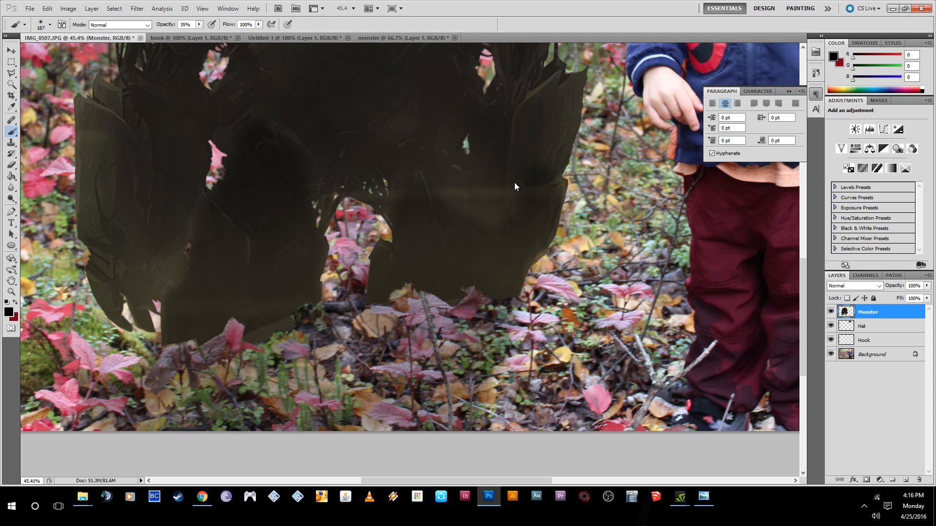
{"action": "left_click_drag", "start_coordinate": [453, 220], "coordinate": [436, 114]}
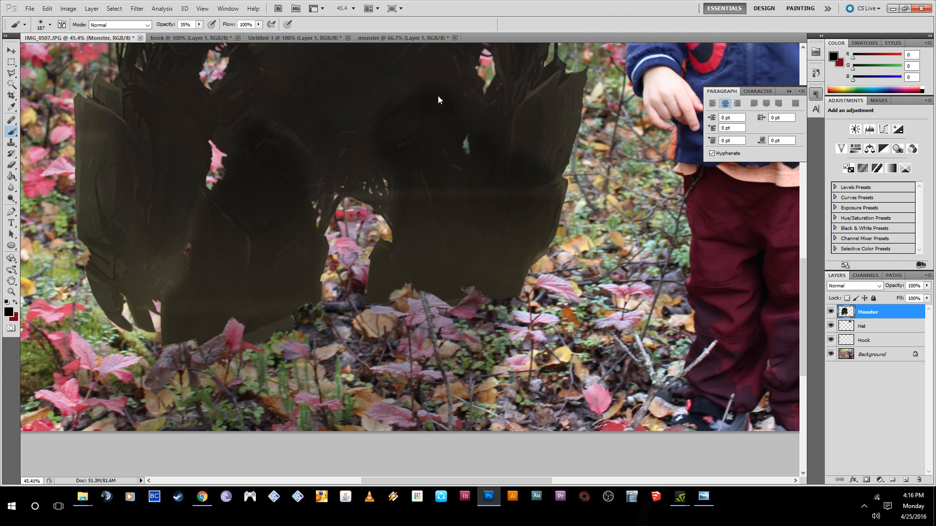
{"action": "mouse_move", "coordinate": [489, 139]}
{"action": "left_mouse_down"}
{"action": "mouse_move", "coordinate": [540, 77]}
{"action": "mouse_move", "coordinate": [552, 103]}
{"action": "mouse_move", "coordinate": [532, 132]}
{"action": "mouse_move", "coordinate": [538, 158]}
{"action": "mouse_move", "coordinate": [548, 97]}
{"action": "left_mouse_up"}
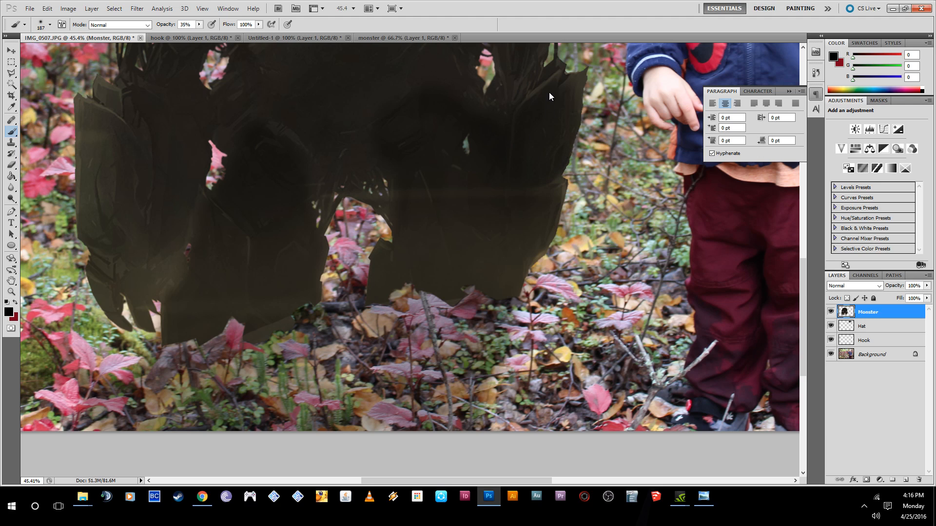
Darken the monster's torso, left-hand arm and lower legs with black brush strokes, and deepen the shadow on the ground below.
{"action": "left_click_drag", "start_coordinate": [422, 110], "coordinate": [347, 148]}
{"action": "left_click_drag", "start_coordinate": [293, 189], "coordinate": [316, 145]}
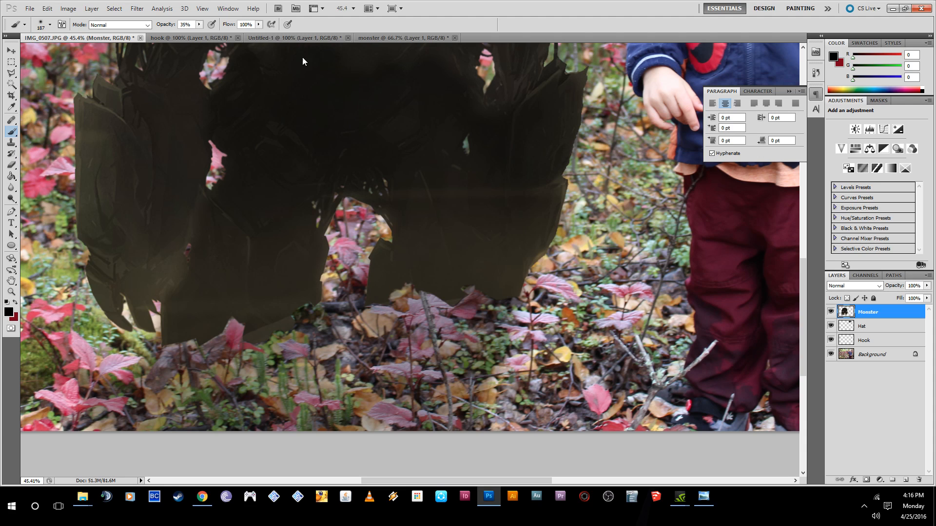
{"action": "mouse_move", "coordinate": [201, 127]}
{"action": "left_mouse_down"}
{"action": "mouse_move", "coordinate": [158, 160]}
{"action": "mouse_move", "coordinate": [154, 211]}
{"action": "mouse_move", "coordinate": [162, 116]}
{"action": "mouse_move", "coordinate": [136, 221]}
{"action": "left_mouse_up"}
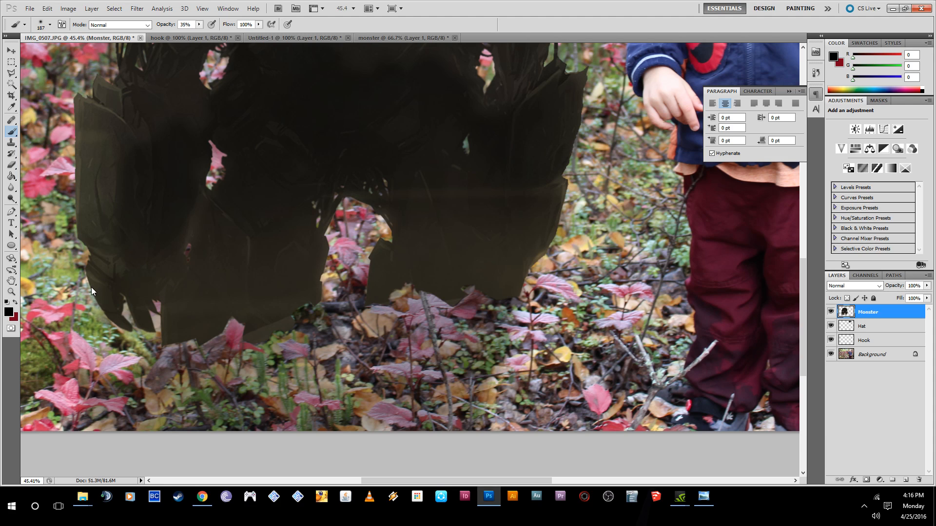
{"action": "left_click_drag", "start_coordinate": [87, 126], "coordinate": [79, 223]}
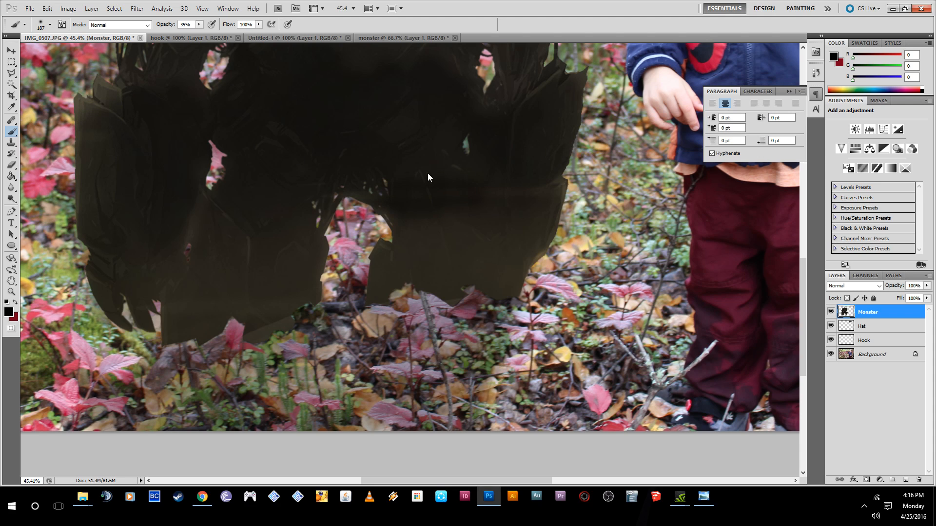
{"action": "mouse_move", "coordinate": [522, 177]}
{"action": "left_mouse_down"}
{"action": "mouse_move", "coordinate": [413, 198]}
{"action": "mouse_move", "coordinate": [479, 204]}
{"action": "mouse_move", "coordinate": [522, 192]}
{"action": "mouse_move", "coordinate": [426, 243]}
{"action": "mouse_move", "coordinate": [411, 214]}
{"action": "mouse_move", "coordinate": [404, 244]}
{"action": "left_mouse_up"}
{"action": "mouse_move", "coordinate": [385, 279]}
{"action": "left_mouse_down"}
{"action": "mouse_move", "coordinate": [446, 278]}
{"action": "mouse_move", "coordinate": [489, 220]}
{"action": "mouse_move", "coordinate": [468, 291]}
{"action": "mouse_move", "coordinate": [398, 292]}
{"action": "mouse_move", "coordinate": [361, 306]}
{"action": "mouse_move", "coordinate": [386, 329]}
{"action": "mouse_move", "coordinate": [346, 366]}
{"action": "mouse_move", "coordinate": [387, 376]}
{"action": "mouse_move", "coordinate": [336, 414]}
{"action": "mouse_move", "coordinate": [274, 384]}
{"action": "mouse_move", "coordinate": [258, 323]}
{"action": "mouse_move", "coordinate": [177, 317]}
{"action": "mouse_move", "coordinate": [219, 324]}
{"action": "mouse_move", "coordinate": [162, 341]}
{"action": "mouse_move", "coordinate": [196, 372]}
{"action": "mouse_move", "coordinate": [188, 413]}
{"action": "left_mouse_up"}
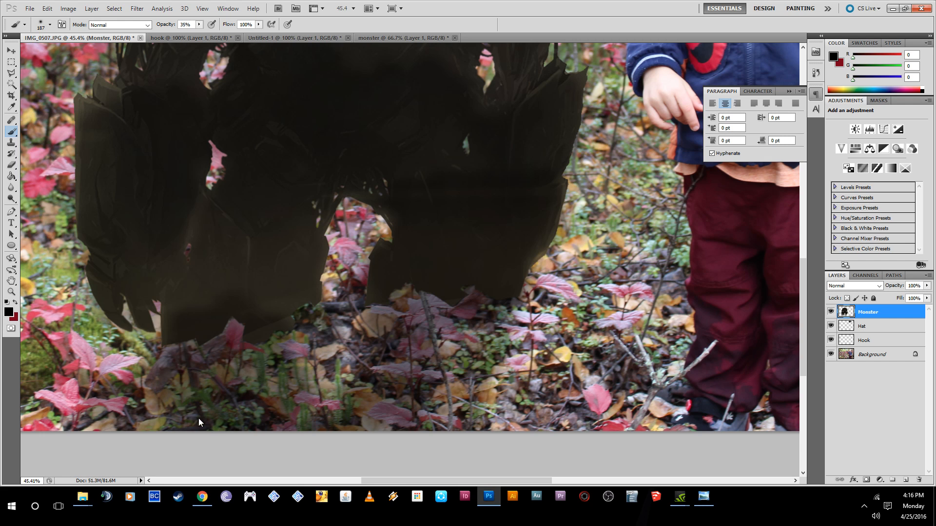
Paint more black shading over the monster's chest, right-hand shoulder and arm, and the bottom of both legs.
{"action": "scroll", "coordinate": [438, 258], "scroll_direction": "down", "scroll_amount": 5}
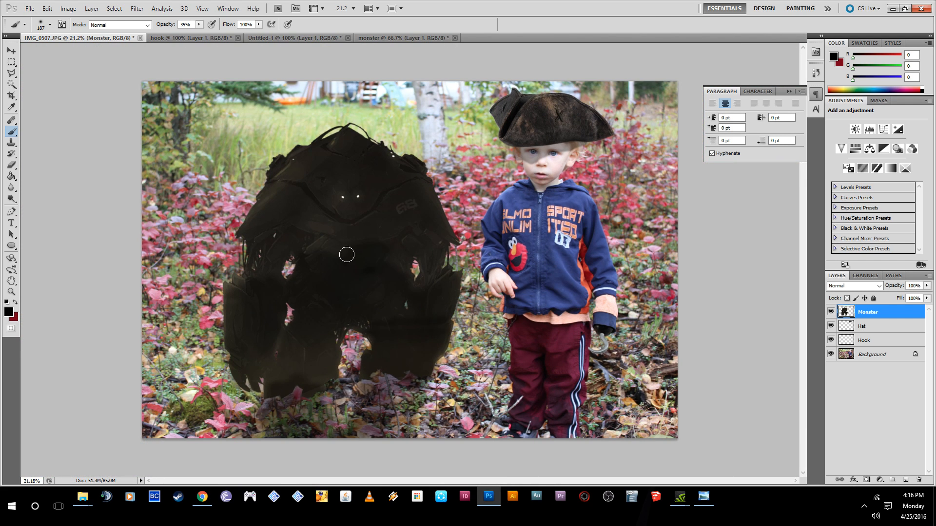
{"action": "mouse_move", "coordinate": [327, 249]}
{"action": "left_mouse_down"}
{"action": "mouse_move", "coordinate": [371, 233]}
{"action": "mouse_move", "coordinate": [339, 239]}
{"action": "mouse_move", "coordinate": [322, 231]}
{"action": "left_mouse_up"}
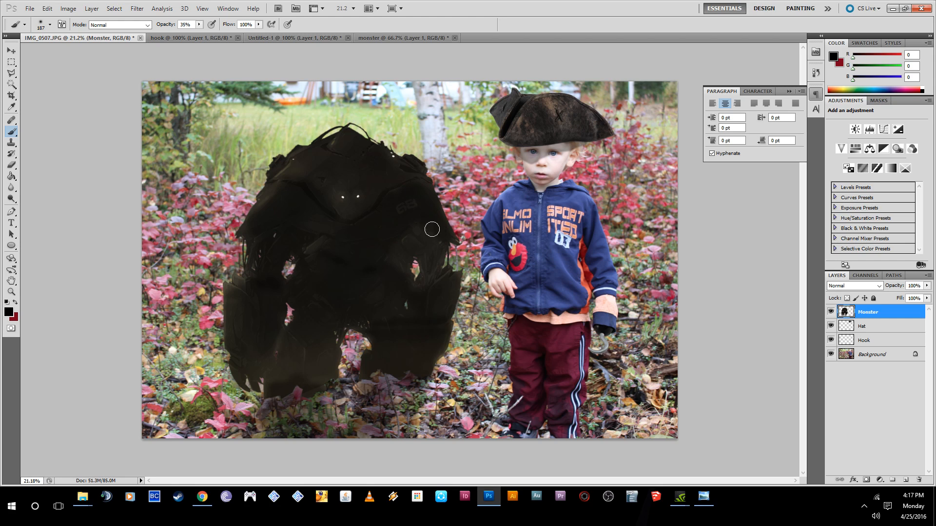
{"action": "left_click_drag", "start_coordinate": [423, 252], "coordinate": [426, 283]}
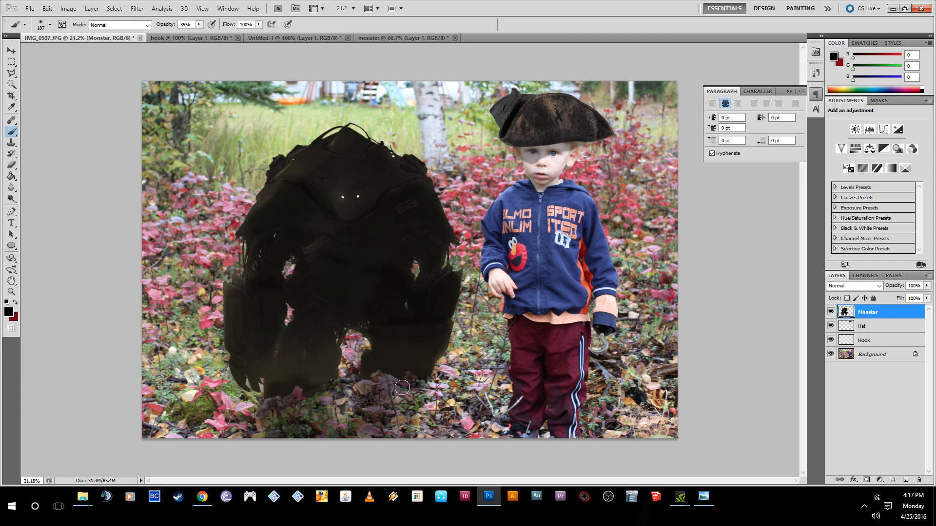
{"action": "key", "text": "ctrl+minus"}
{"action": "key", "text": "ctrl+minus"}
{"action": "key", "text": "ctrl+plus"}
{"action": "mouse_move", "coordinate": [383, 371]}
{"action": "left_mouse_down"}
{"action": "mouse_move", "coordinate": [332, 411]}
{"action": "mouse_move", "coordinate": [356, 404]}
{"action": "mouse_move", "coordinate": [341, 401]}
{"action": "mouse_move", "coordinate": [368, 403]}
{"action": "mouse_move", "coordinate": [319, 395]}
{"action": "mouse_move", "coordinate": [328, 395]}
{"action": "mouse_move", "coordinate": [326, 371]}
{"action": "mouse_move", "coordinate": [295, 367]}
{"action": "left_mouse_up"}
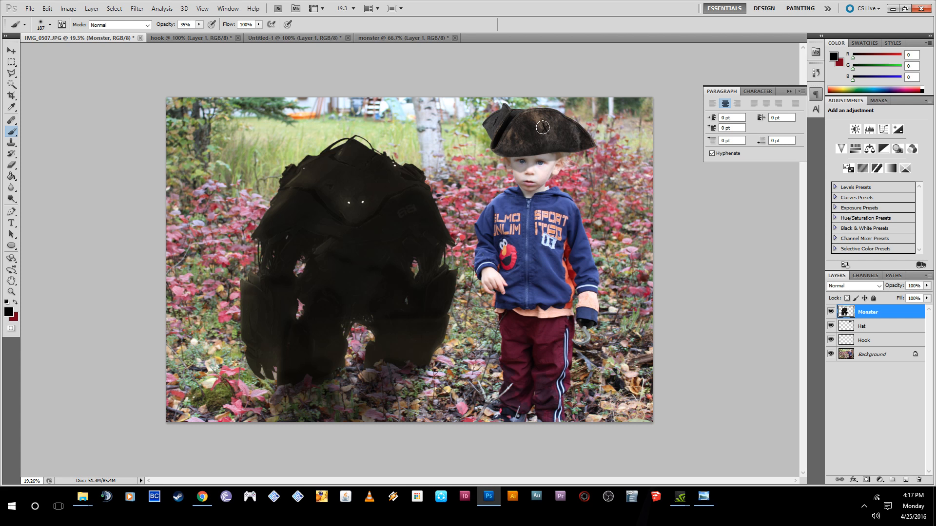
Blur the hard shadow edge and the small cheek blemish on the child's face on the Background layer at 50% strength.
{"action": "scroll", "coordinate": [534, 114], "scroll_direction": "up", "scroll_amount": 8}
{"action": "scroll", "coordinate": [612, 109], "scroll_direction": "up", "scroll_amount": 10}
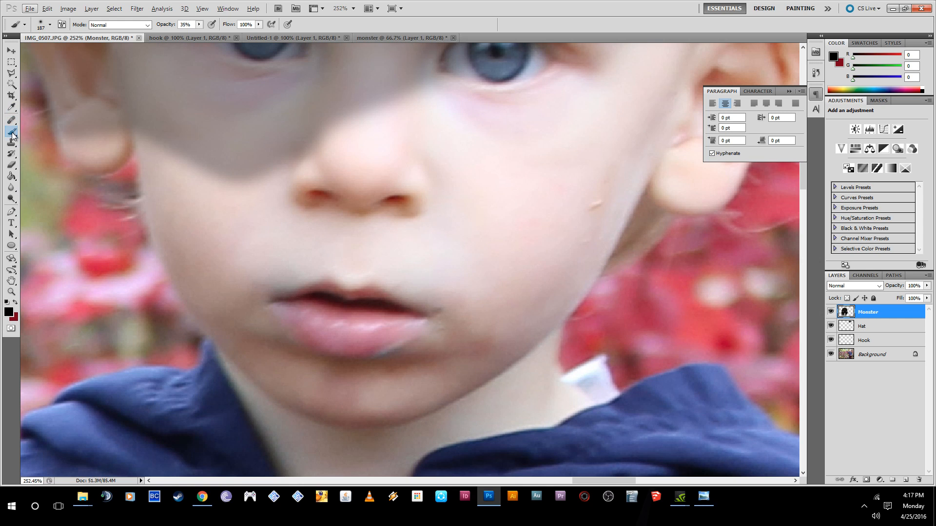
{"action": "left_click", "coordinate": [11, 176]}
{"action": "left_click", "coordinate": [11, 187]}
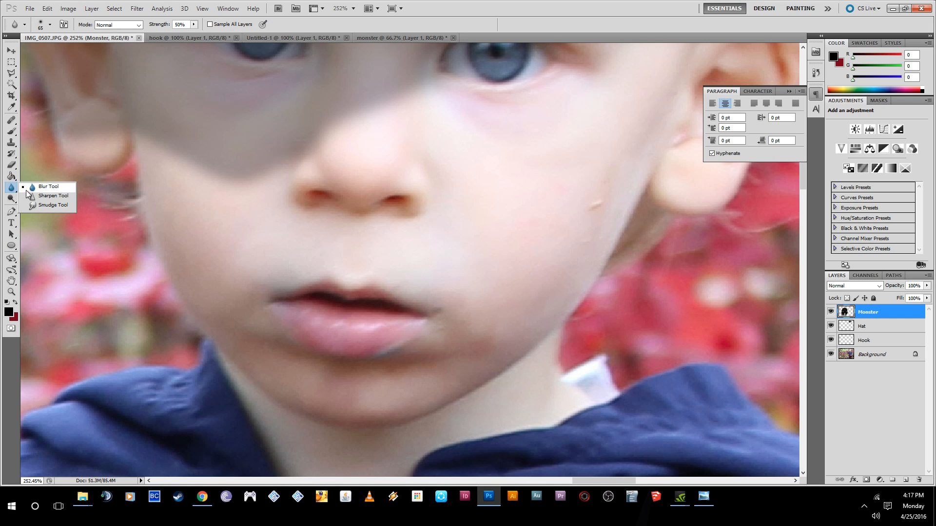
{"action": "left_click", "coordinate": [29, 187]}
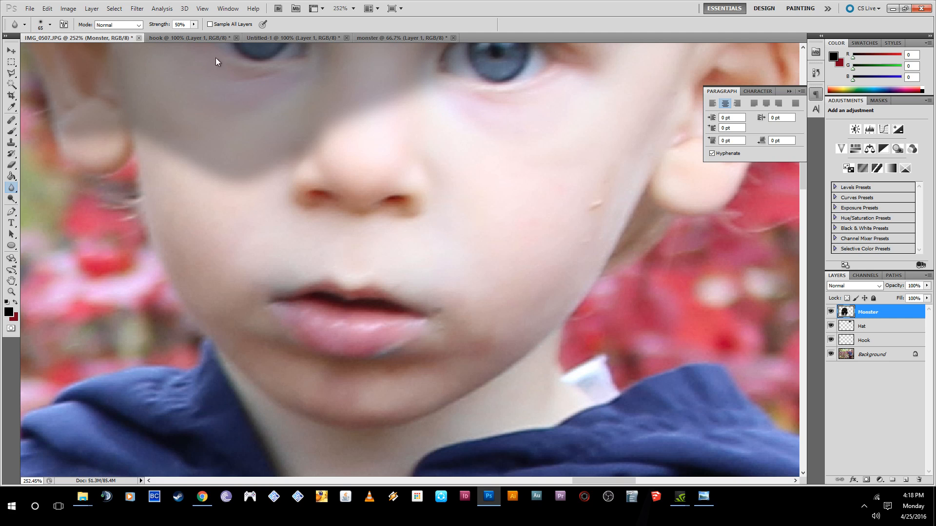
{"action": "left_click", "coordinate": [872, 354]}
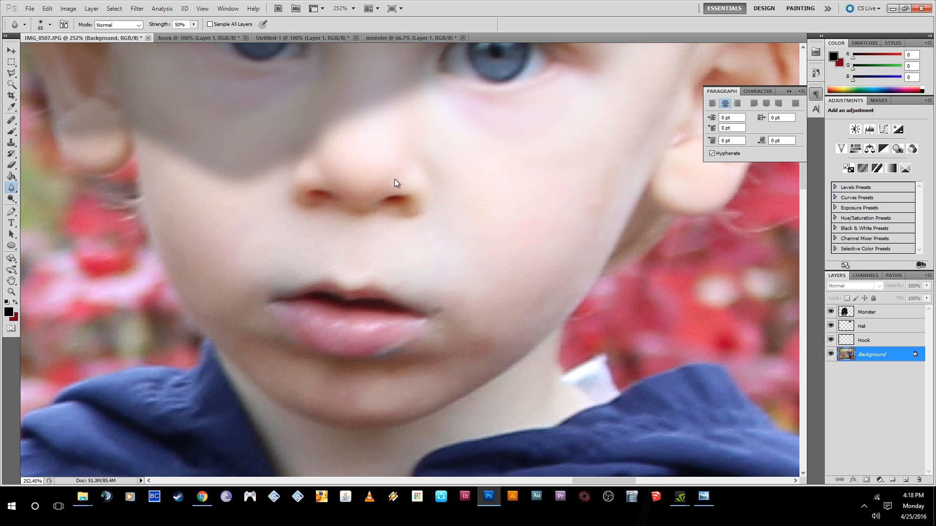
{"action": "scroll", "coordinate": [338, 218], "scroll_direction": "down", "scroll_amount": 5}
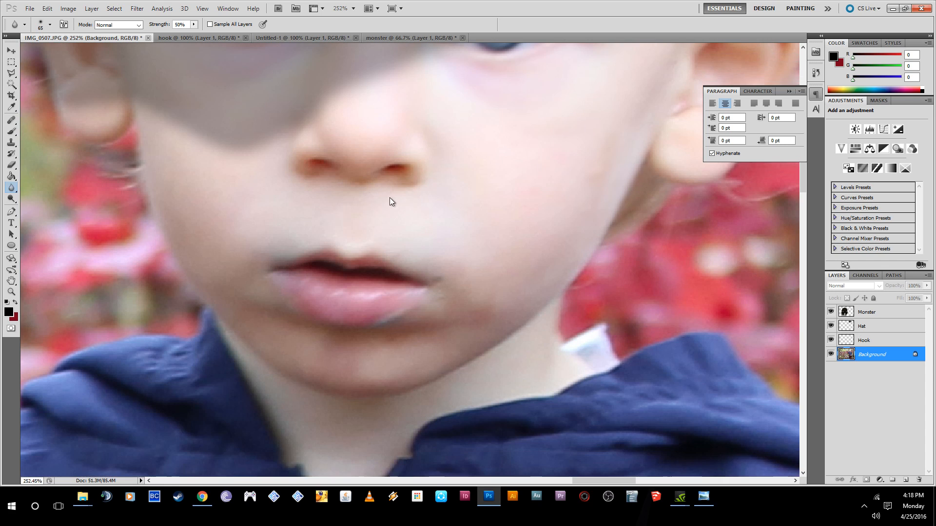
{"action": "scroll", "coordinate": [568, 278], "scroll_direction": "down", "scroll_amount": 4}
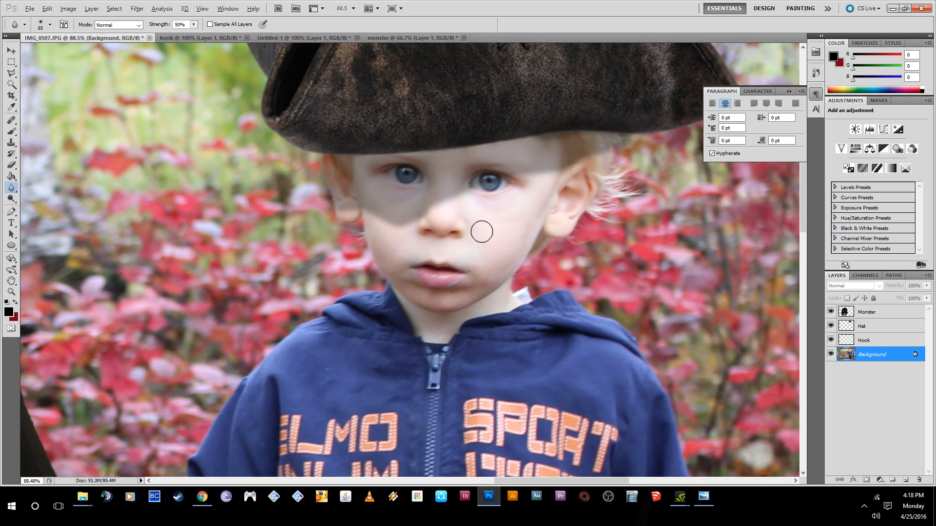
{"action": "scroll", "coordinate": [532, 352], "scroll_direction": "down", "scroll_amount": 3}
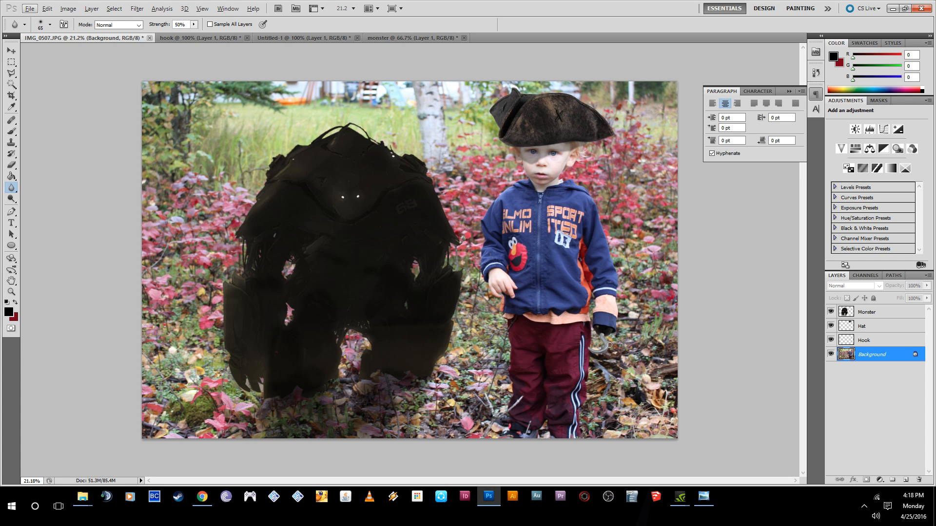
Soften the outline of the pirate hook on the Hook layer with the Blur tool at 50% strength.
{"action": "scroll", "coordinate": [607, 320], "scroll_direction": "up", "scroll_amount": 6}
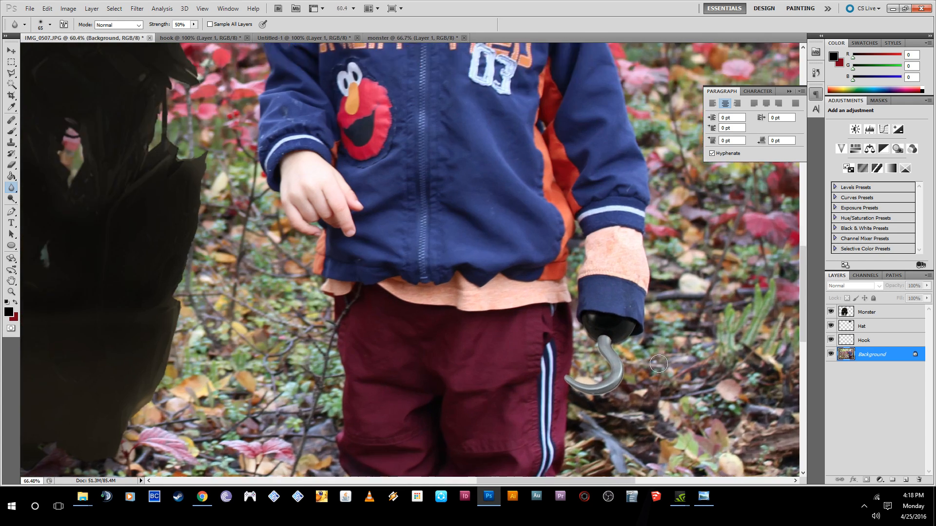
{"action": "scroll", "coordinate": [624, 364], "scroll_direction": "up", "scroll_amount": 2}
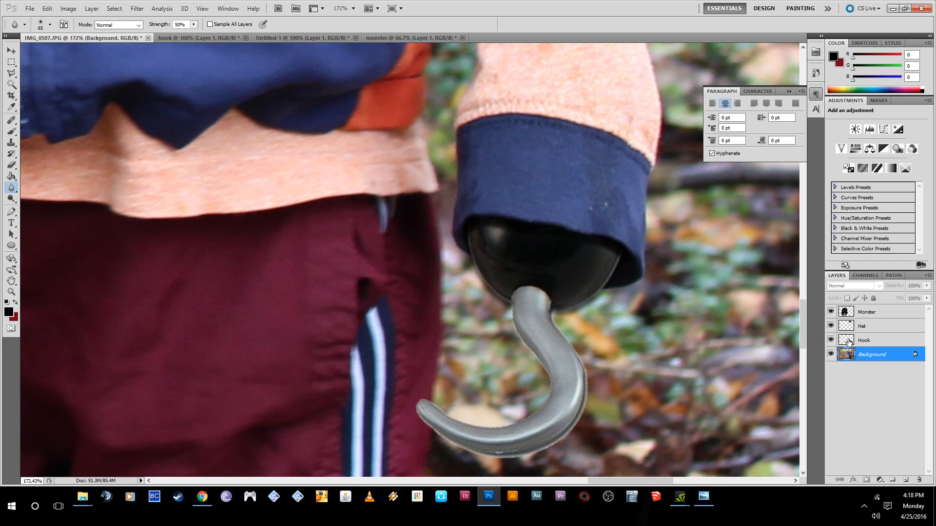
{"action": "left_click", "coordinate": [868, 342]}
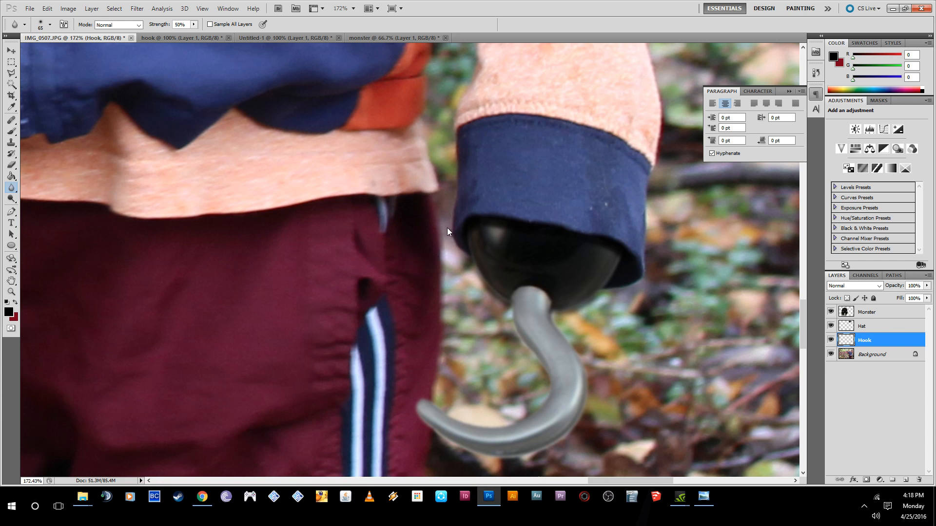
{"action": "scroll", "coordinate": [577, 307], "scroll_direction": "down", "scroll_amount": 10}
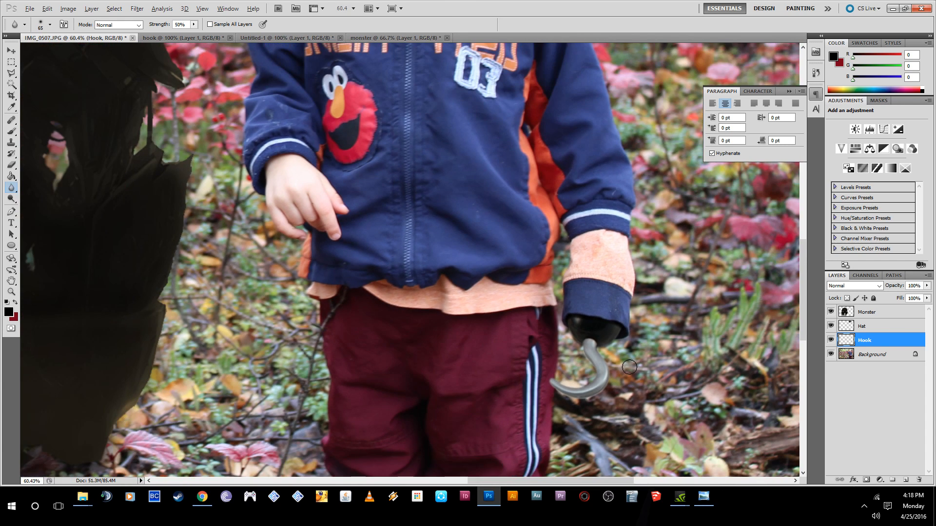
{"action": "scroll", "coordinate": [532, 271], "scroll_direction": "down", "scroll_amount": 3}
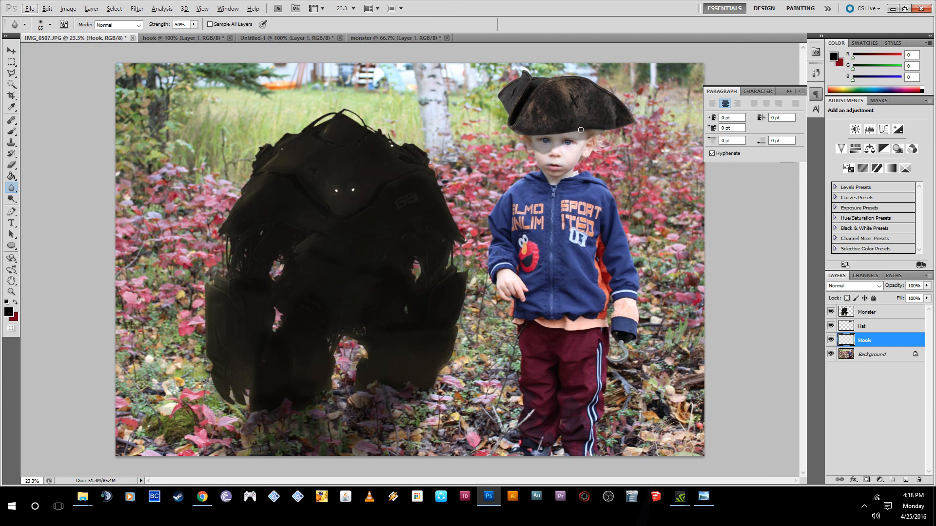